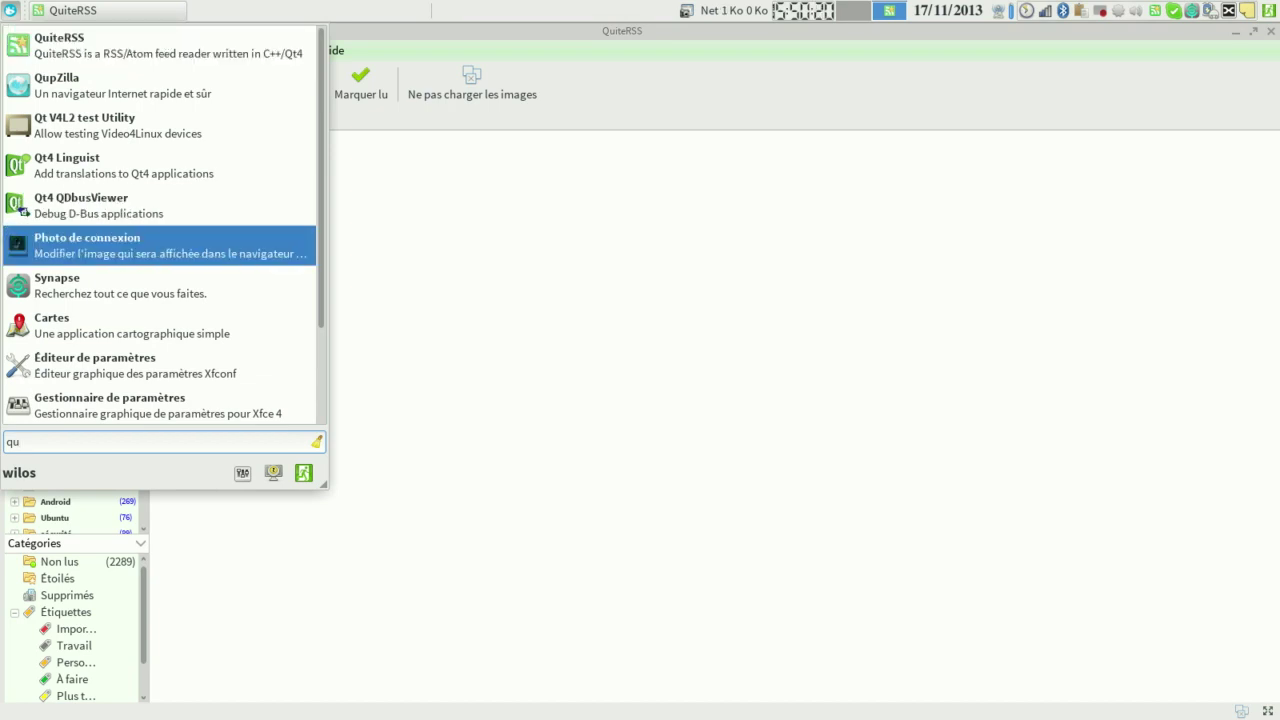
# Open the article "Bon Plan : Sony Xperia Z Blanc à 232€ @ Redcoon", read through it and check its image's link options.
pyautogui.press('Escape')
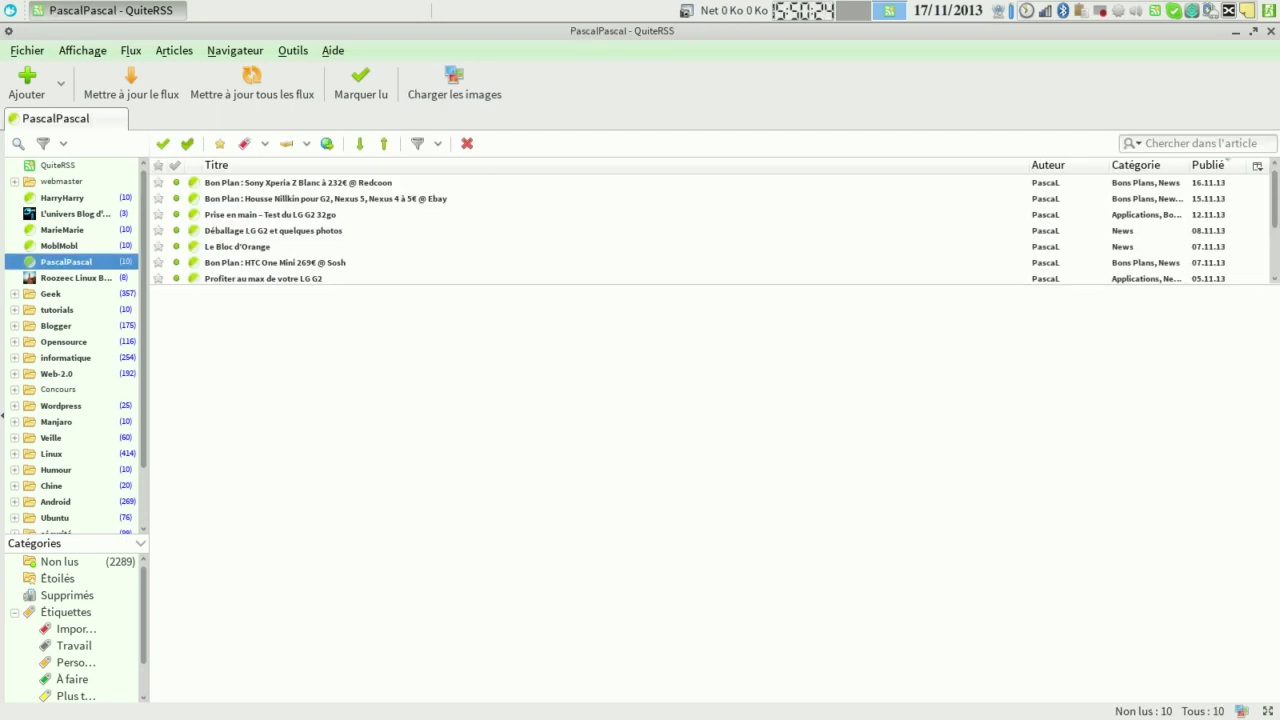
pyautogui.click(298, 182)
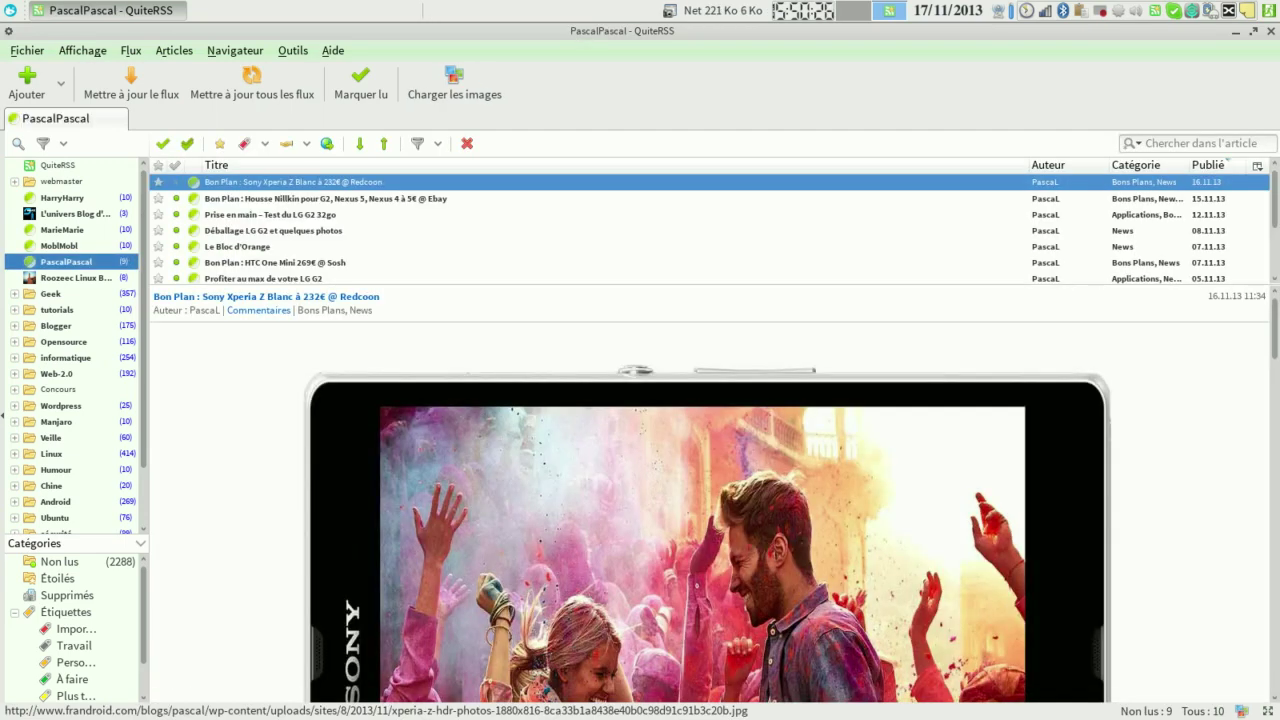
pyautogui.scroll(-5, 709, 494)
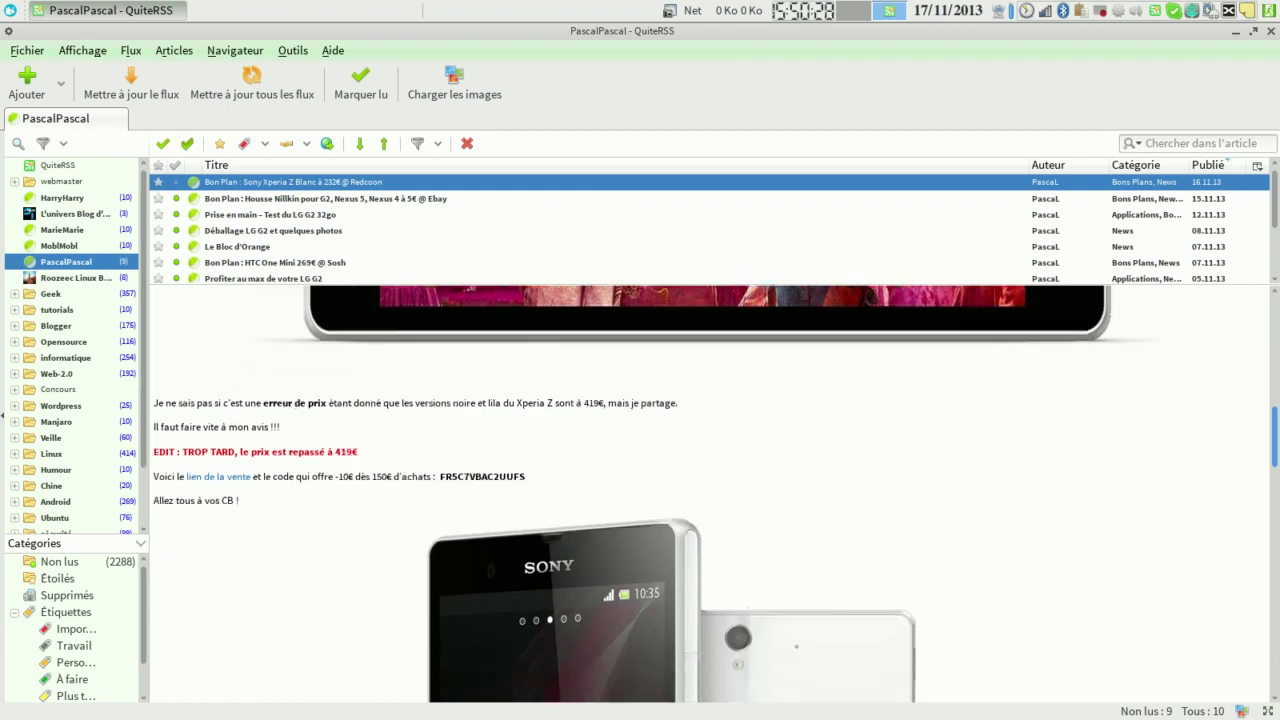
pyautogui.scroll(-5, 728, 390)
pyautogui.rightClick(728, 385)
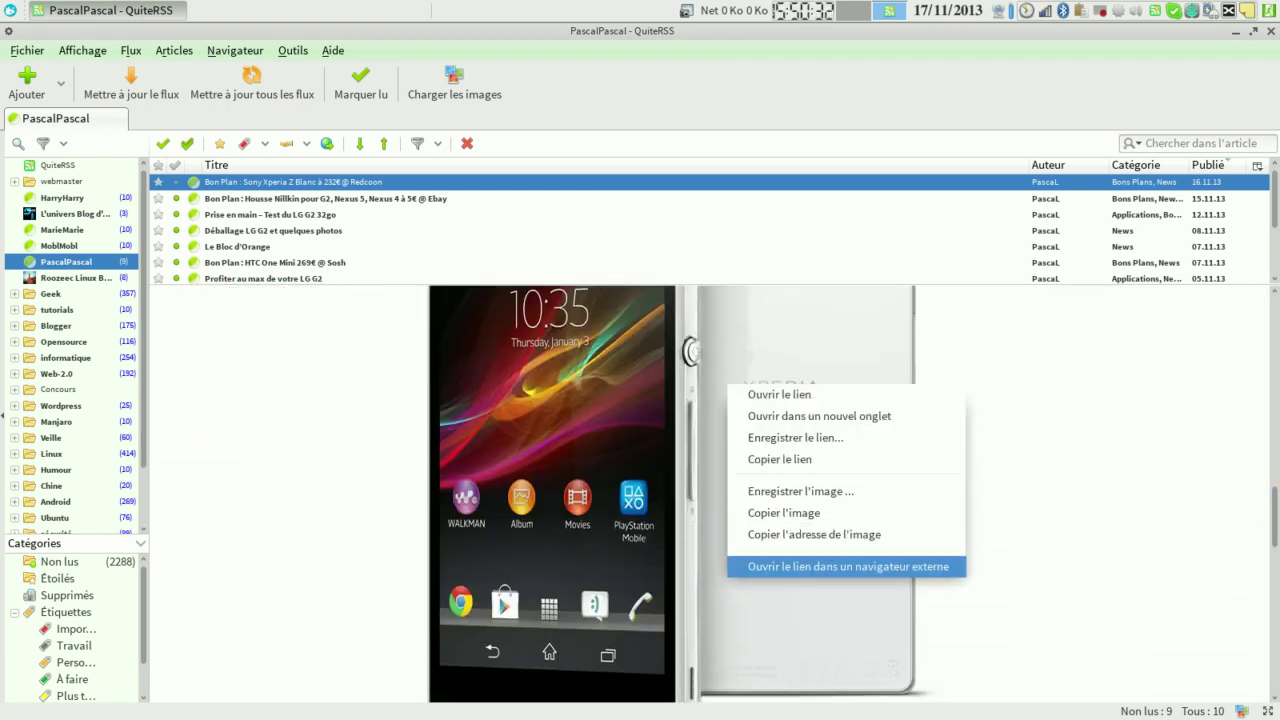
pyautogui.press('Escape')
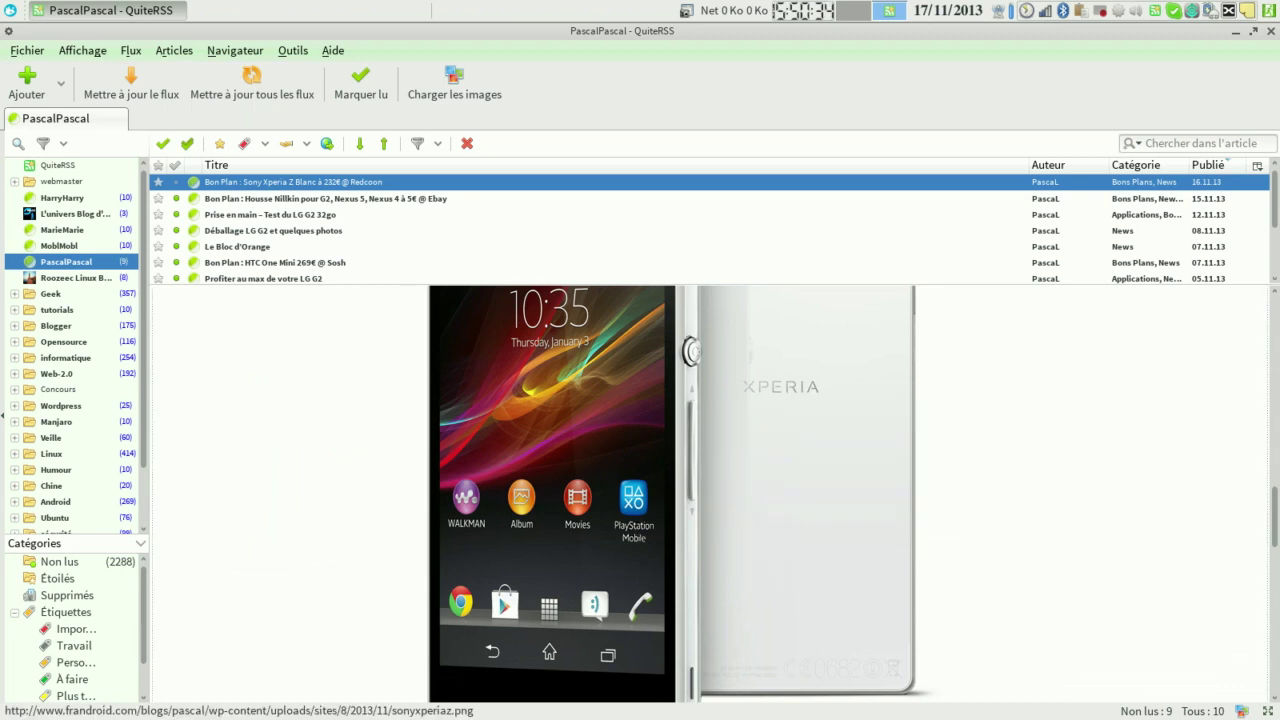
# Expand the Geek folder and read the article "Installation du NodeJS – Partie 1" in the DJERFY feed.
pyautogui.click(51, 294)
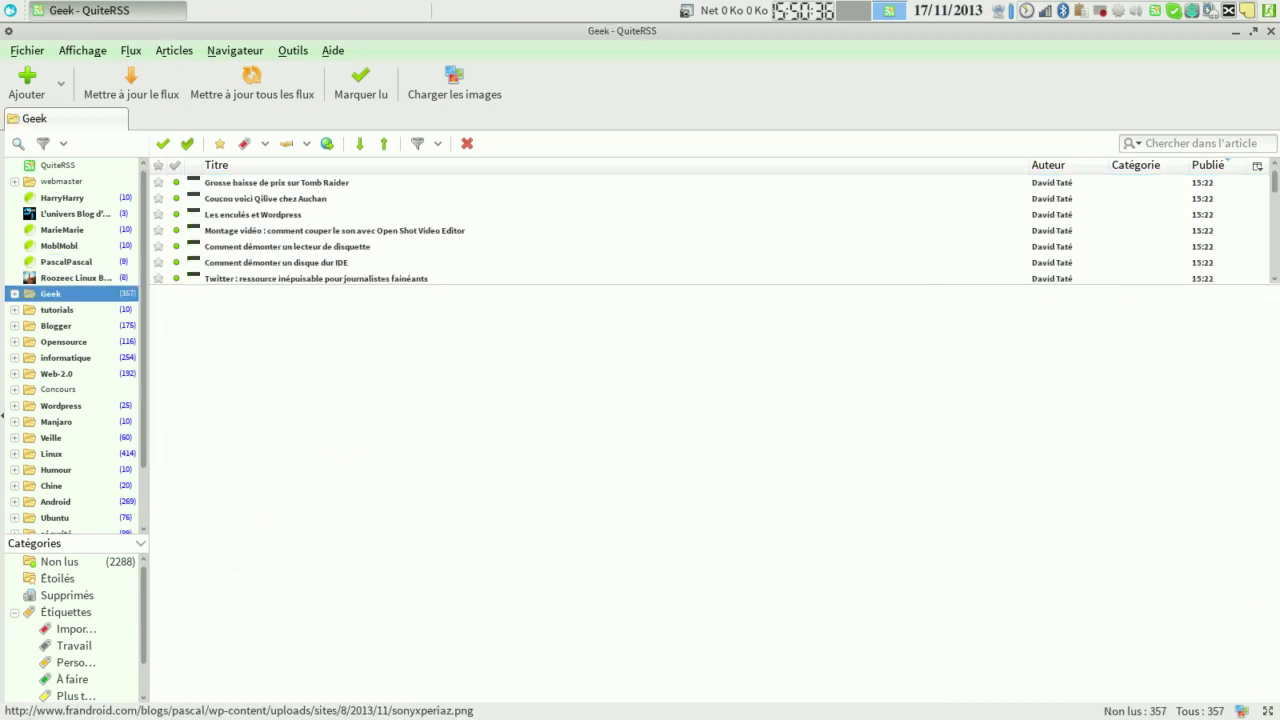
pyautogui.click(14, 294)
pyautogui.click(84, 358)
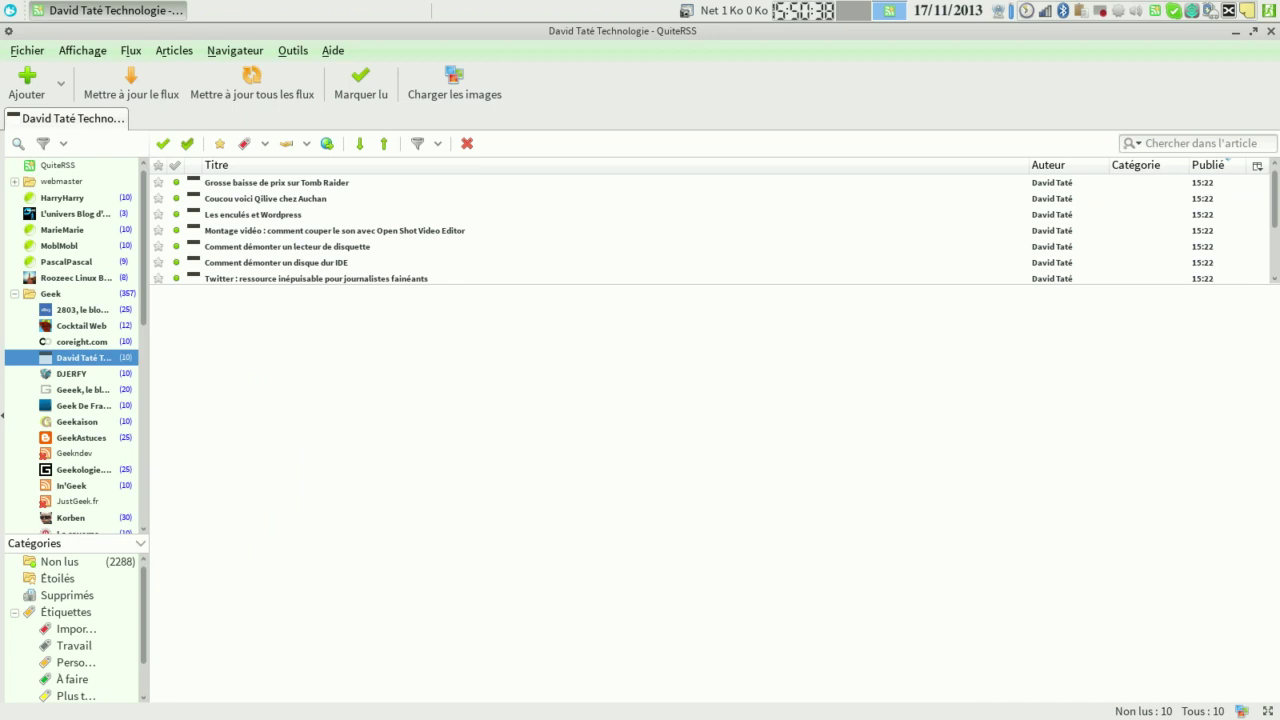
pyautogui.press('Down')
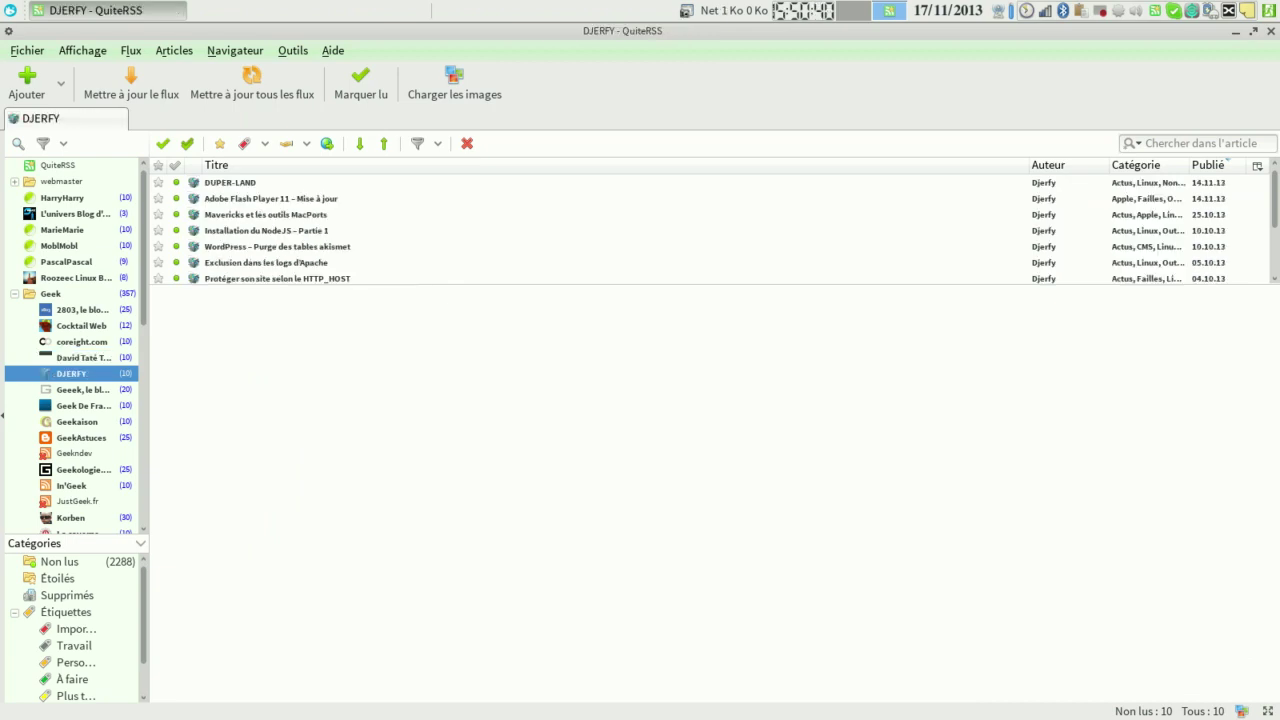
pyautogui.click(270, 198)
pyautogui.click(266, 230)
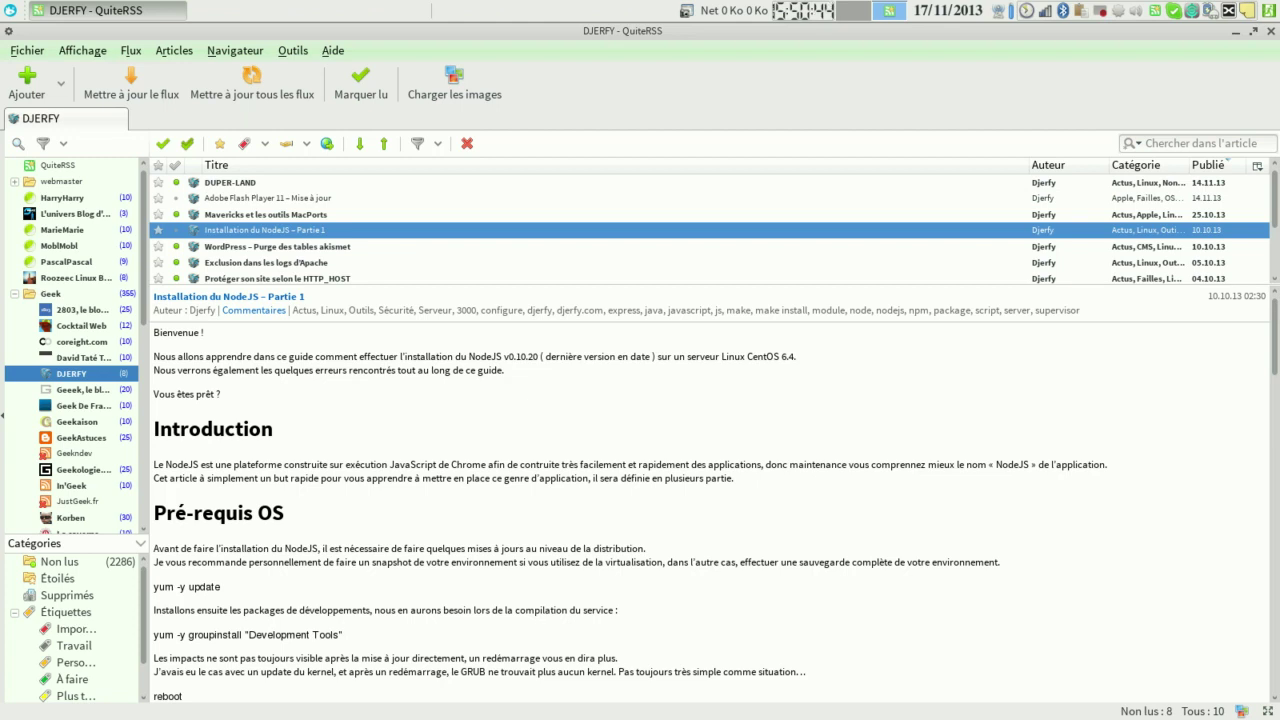
# Enlarge the Catégories area and display the Étoilés and Non lus categories.
pyautogui.moveTo(76, 535); pyautogui.dragTo(76, 361)
pyautogui.click(58, 405)
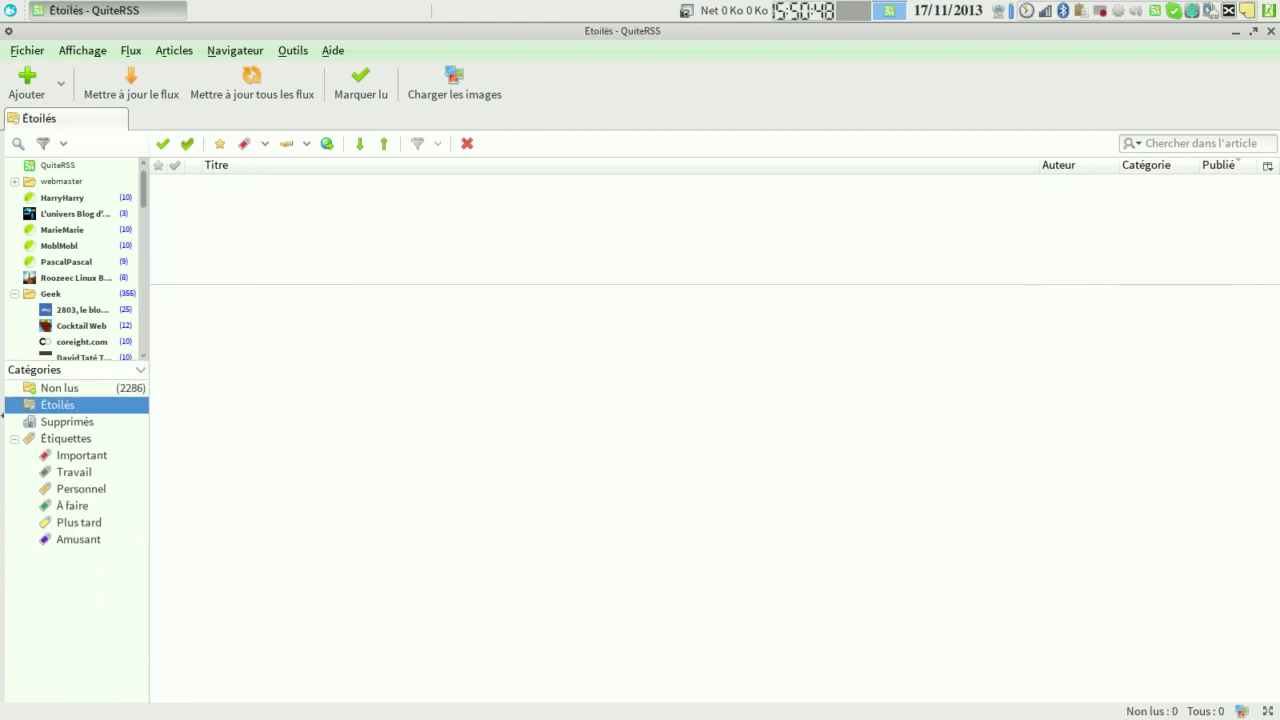
pyautogui.click(59, 388)
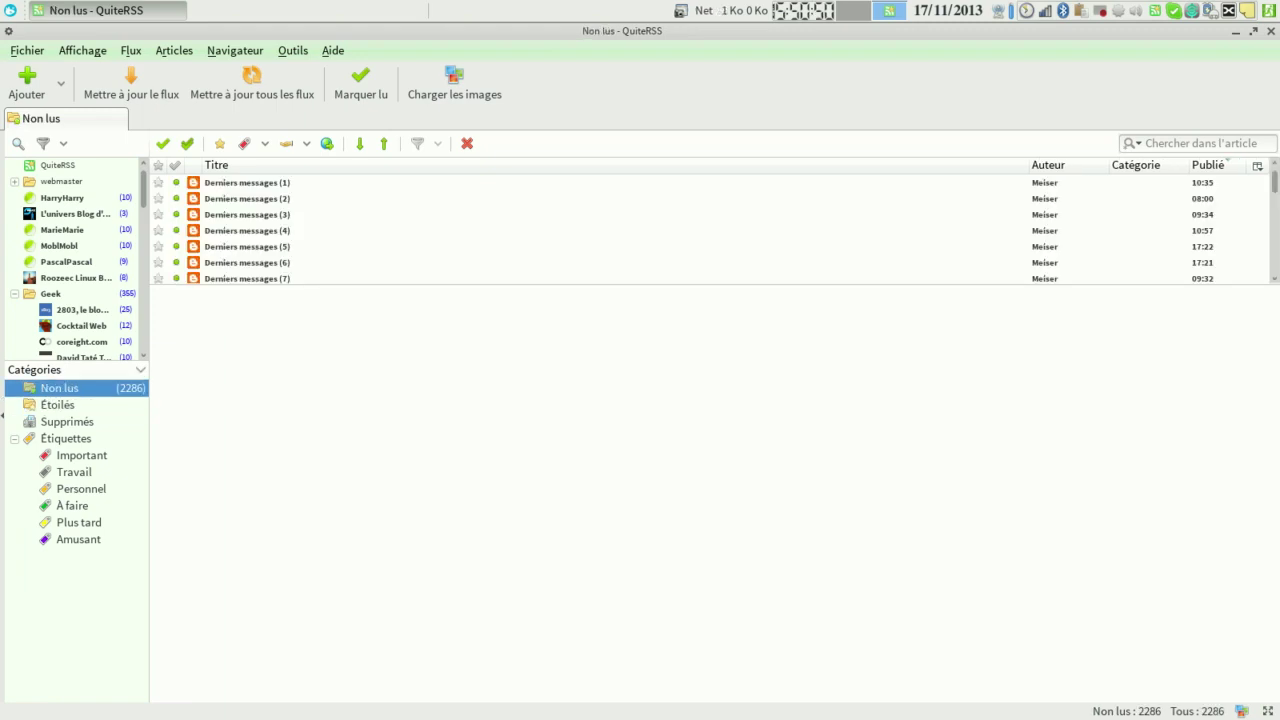
# Browse through the unread articles one after another, from "Derniers messages" to "Photo du jour : Même combat ?".
pyautogui.click(245, 230)
pyautogui.click(245, 214)
pyautogui.press('Up')
pyautogui.press('Up')
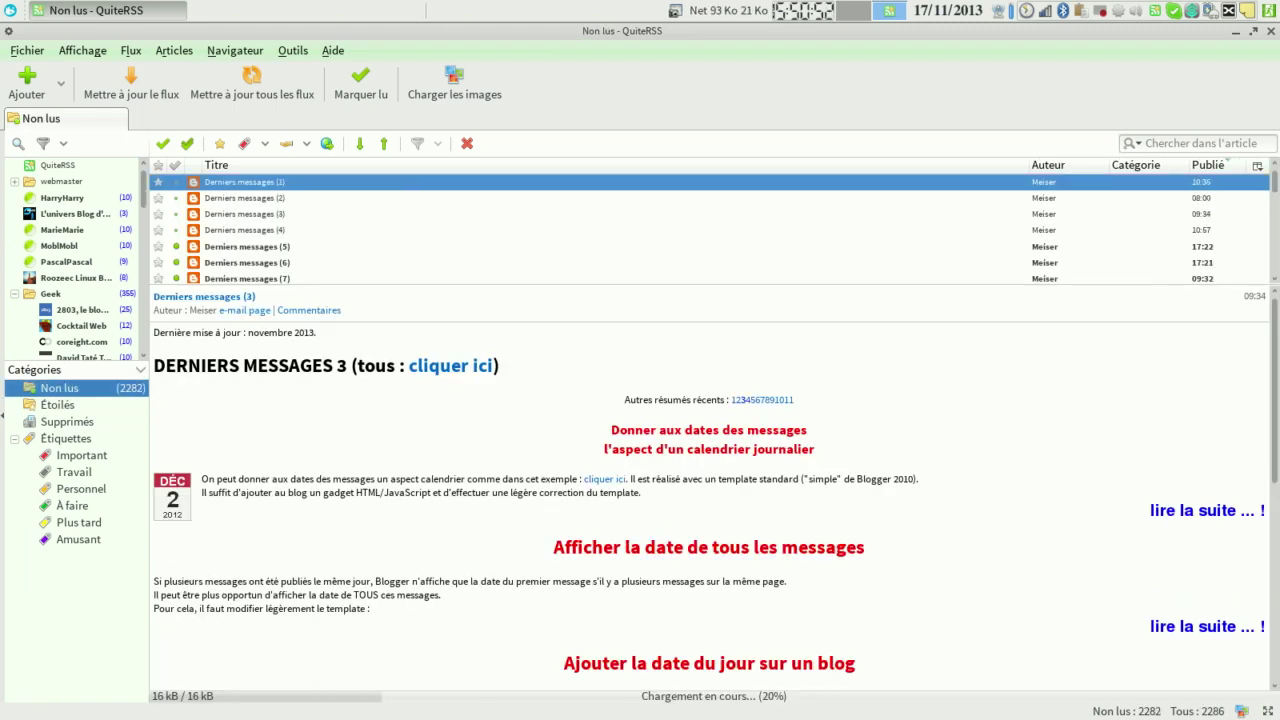
pyautogui.press('Down')
pyautogui.press('Down')
pyautogui.press('Down')
pyautogui.press('Down')
pyautogui.press('Down')
pyautogui.press('Down')
pyautogui.press('Down')
pyautogui.press('Down')
pyautogui.press('Down')
pyautogui.press('Down')
pyautogui.press('Down')
pyautogui.press('Down')
pyautogui.press('Down')
pyautogui.press('Down')
pyautogui.press('Down')
pyautogui.press('Down')
pyautogui.press('Down')
pyautogui.press('Down')
pyautogui.press('Down')
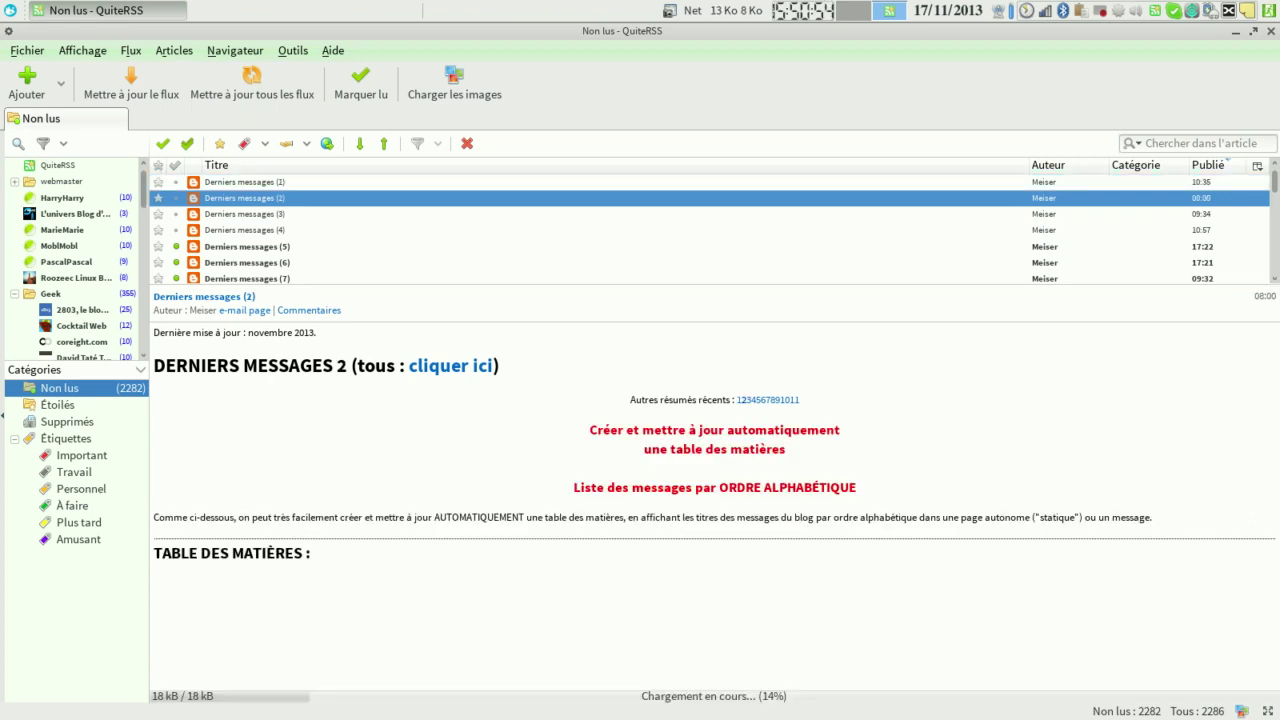
pyautogui.press('Down')
pyautogui.press('Down')
pyautogui.press('Down')
pyautogui.press('Down')
pyautogui.press('Down')
pyautogui.press('Down')
pyautogui.press('Down')
pyautogui.press('Down')
pyautogui.press('Down')
pyautogui.press('Down')
pyautogui.press('Down')
pyautogui.press('Down')
pyautogui.press('Down')
pyautogui.press('Down')
pyautogui.press('Down')
pyautogui.press('Down')
pyautogui.press('Down')
pyautogui.press('Down')
pyautogui.press('Down')
pyautogui.press('Down')
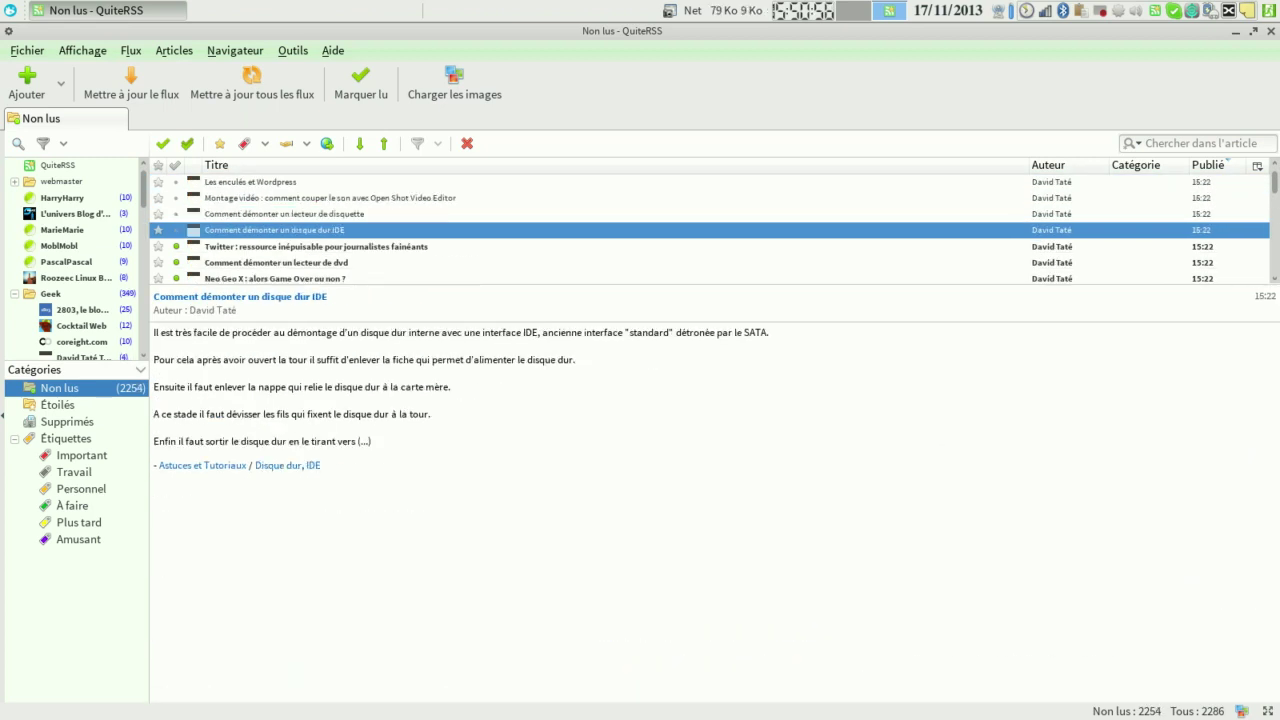
pyautogui.press('Down')
pyautogui.press('Down')
pyautogui.press('Down')
pyautogui.press('Down')
pyautogui.press('Down')
pyautogui.press('Down')
pyautogui.press('Down')
pyautogui.press('Down')
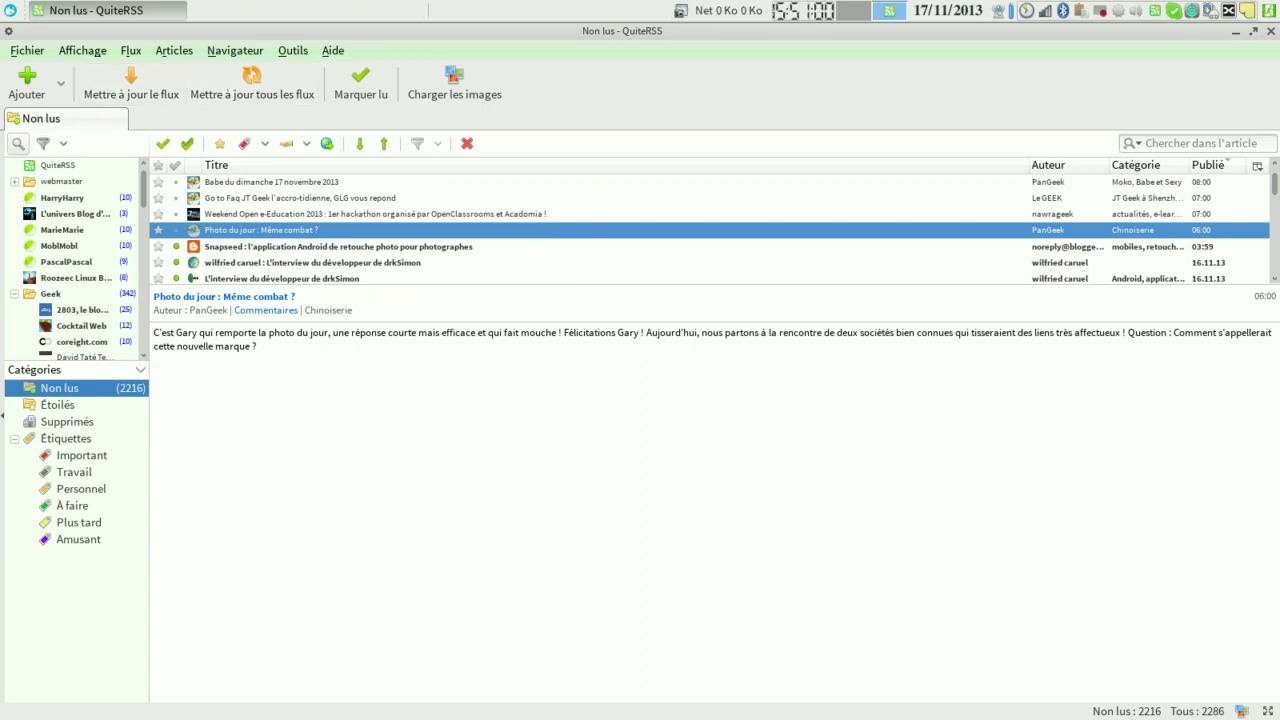
# Filter the feed list with Afficher non lus, and switch the filter off again.
pyautogui.click(43, 143)
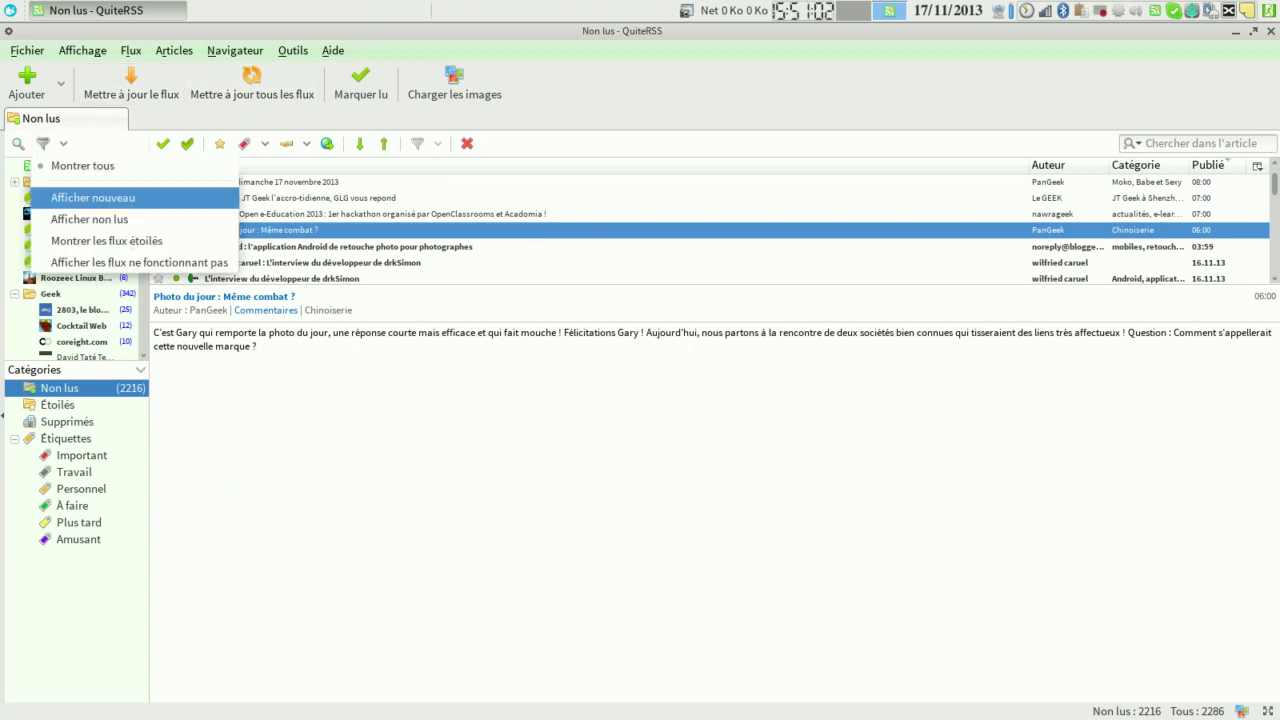
pyautogui.click(89, 218)
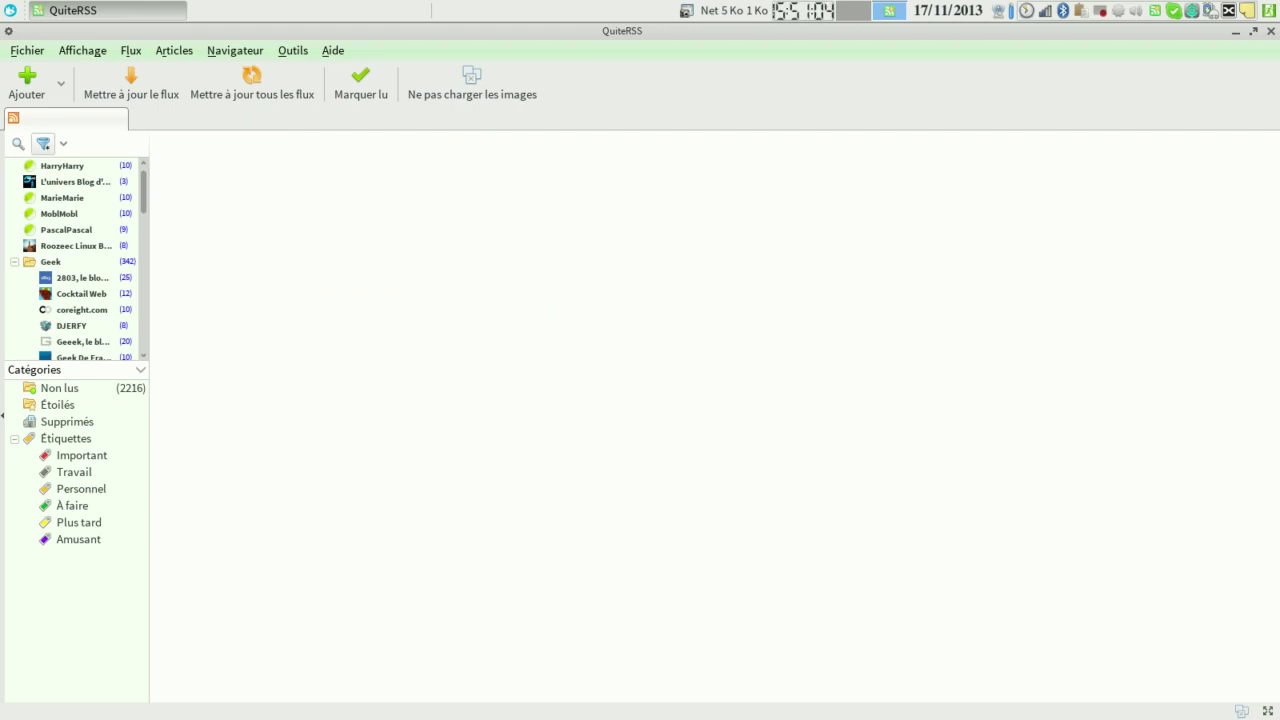
pyautogui.click(43, 143)
pyautogui.click(43, 143)
pyautogui.click(43, 143)
# Filter the feed list with Afficher les flux ne fonctionnant pas, and restore the full list.
pyautogui.click(63, 143)
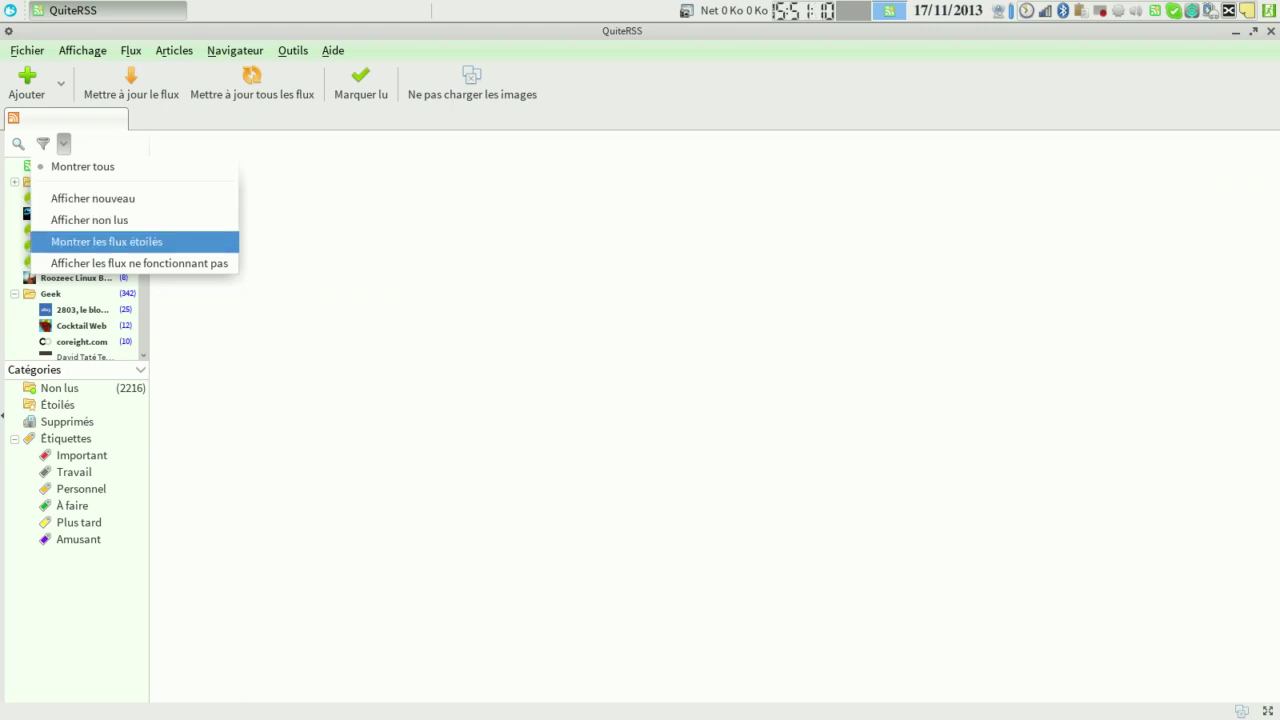
pyautogui.click(139, 263)
pyautogui.click(43, 143)
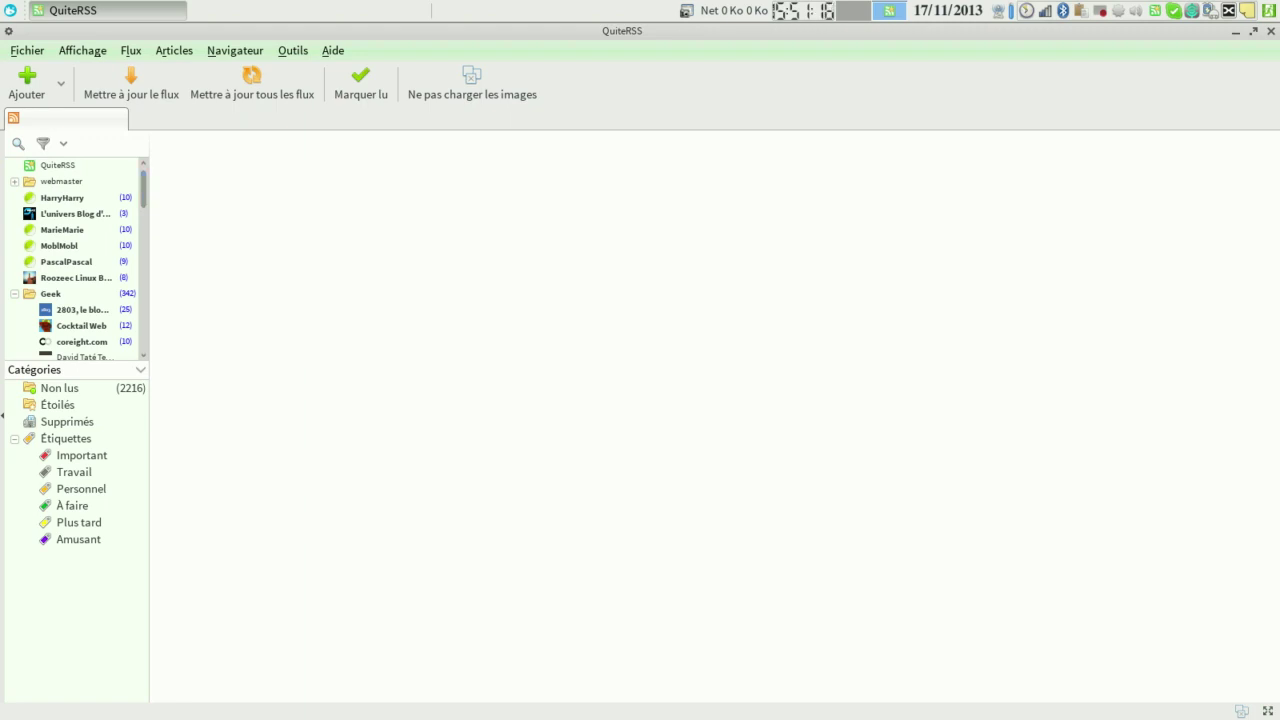
# Toggle the read status of "CyanogenMod 10.1.3 – Test sur Galaxy S4" in the HarryHarry feed, and mark all its articles as read.
pyautogui.click(62, 181)
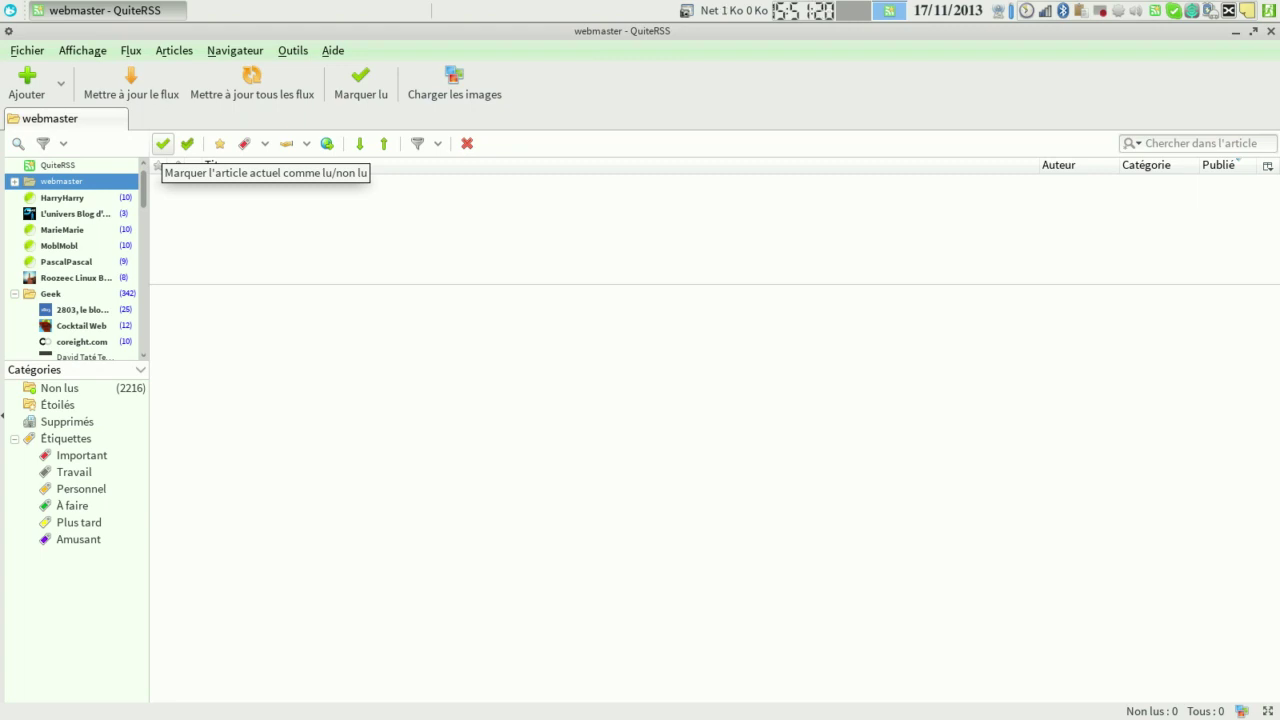
pyautogui.click(95, 198)
pyautogui.click(282, 198)
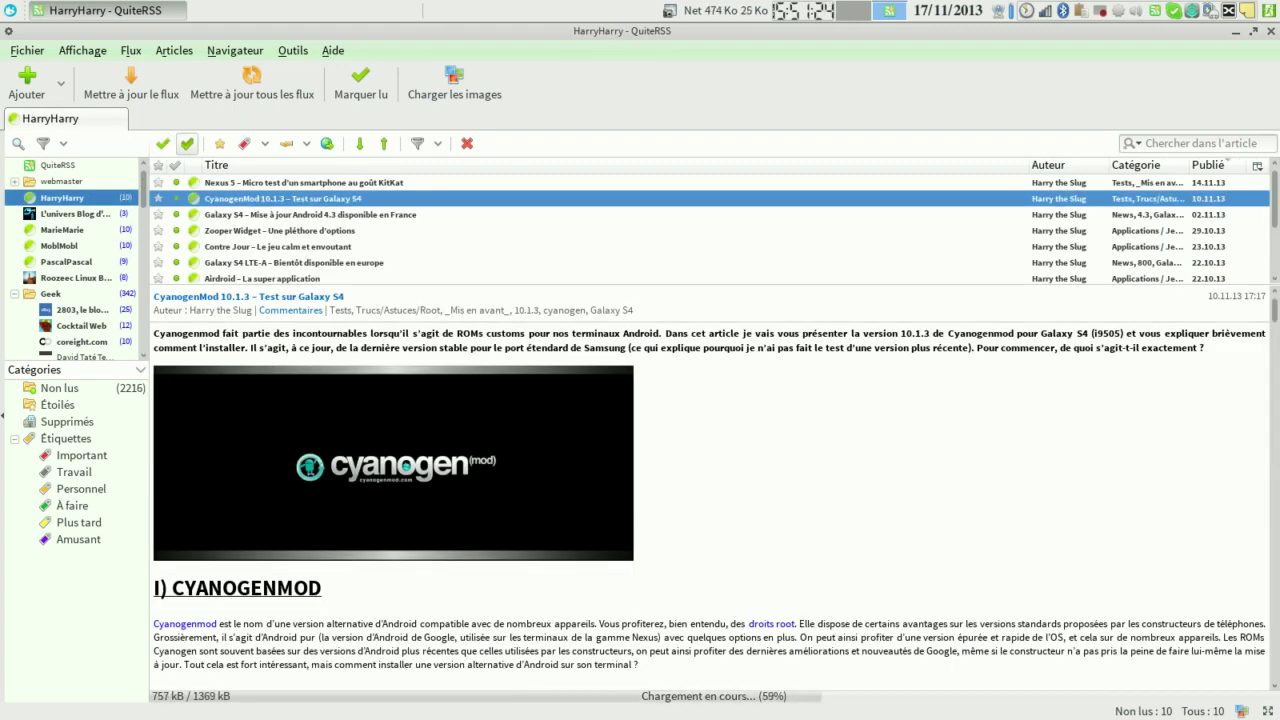
pyautogui.click(163, 144)
pyautogui.click(163, 143)
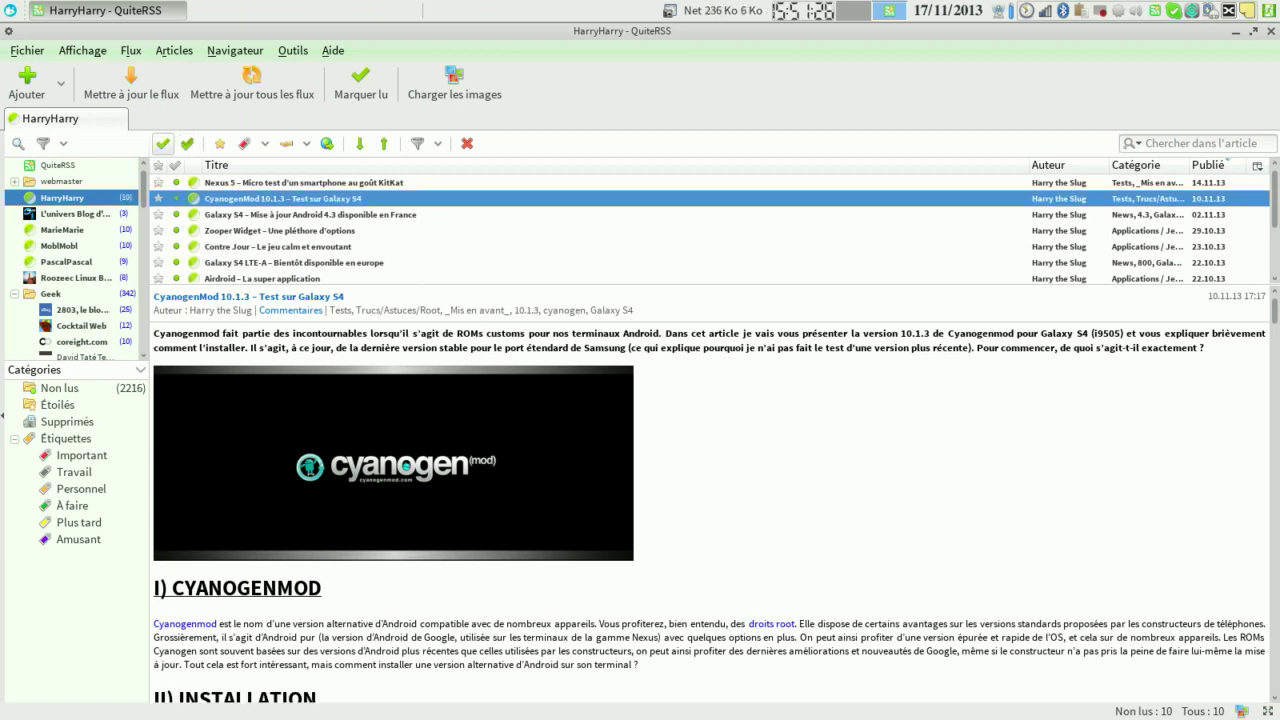
pyautogui.click(163, 143)
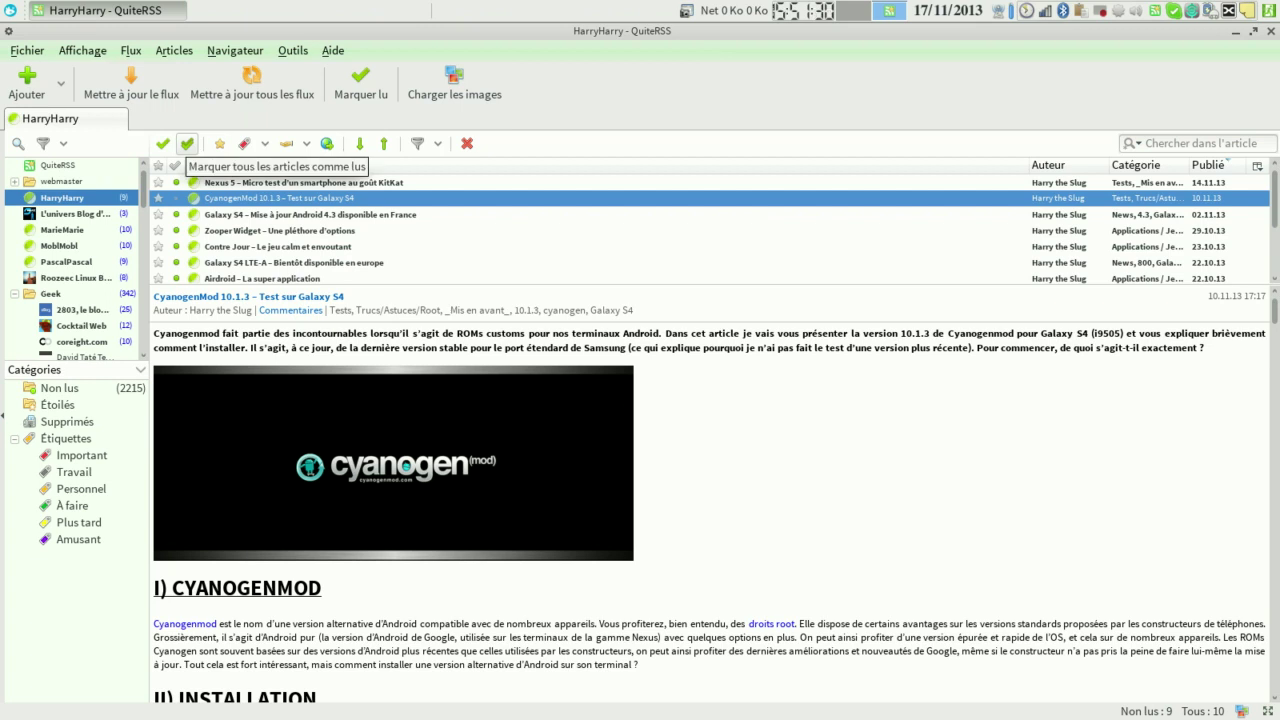
pyautogui.click(187, 143)
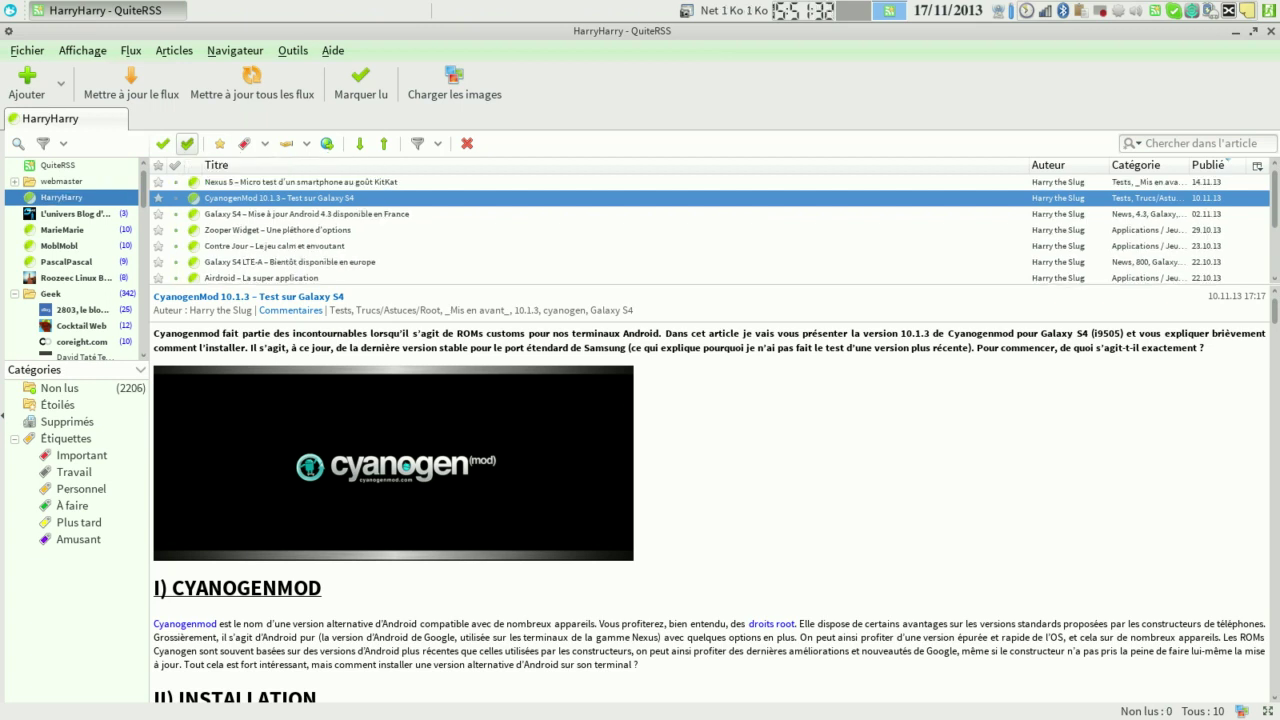
# Open the L'univers Blog feed and choose À faire as the article label.
pyautogui.click(76, 214)
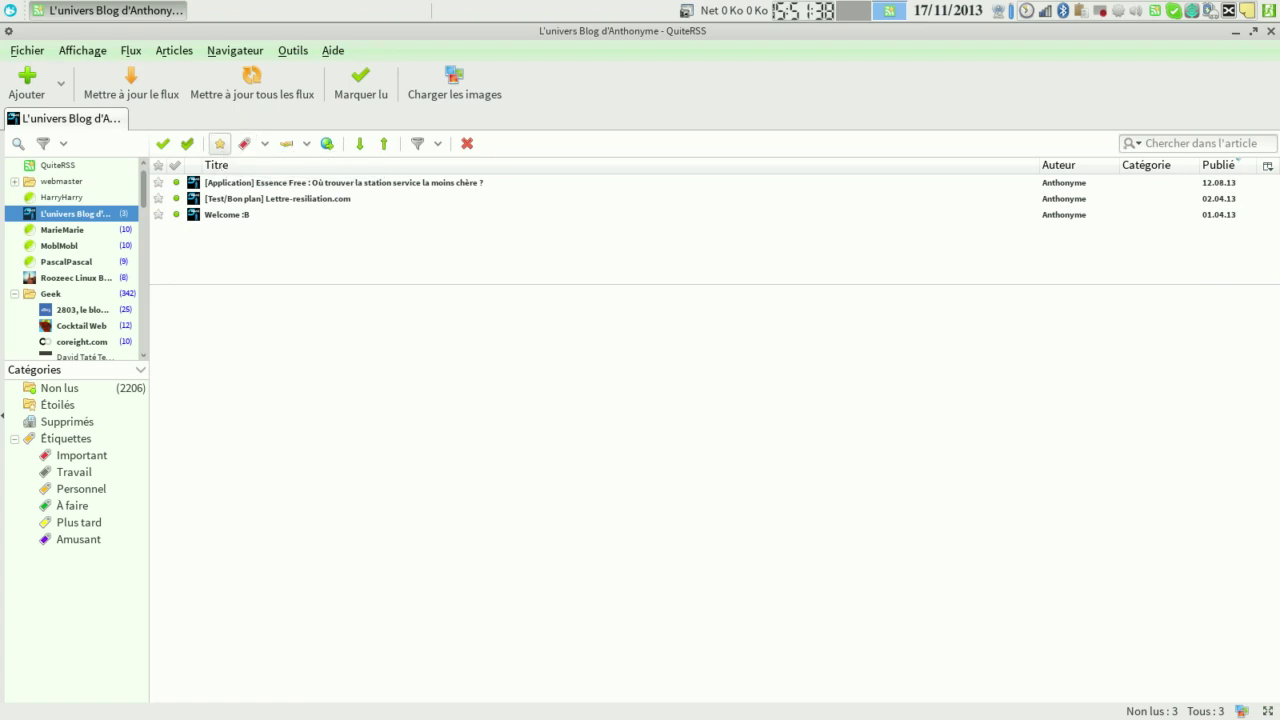
pyautogui.click(265, 143)
pyautogui.click(268, 231)
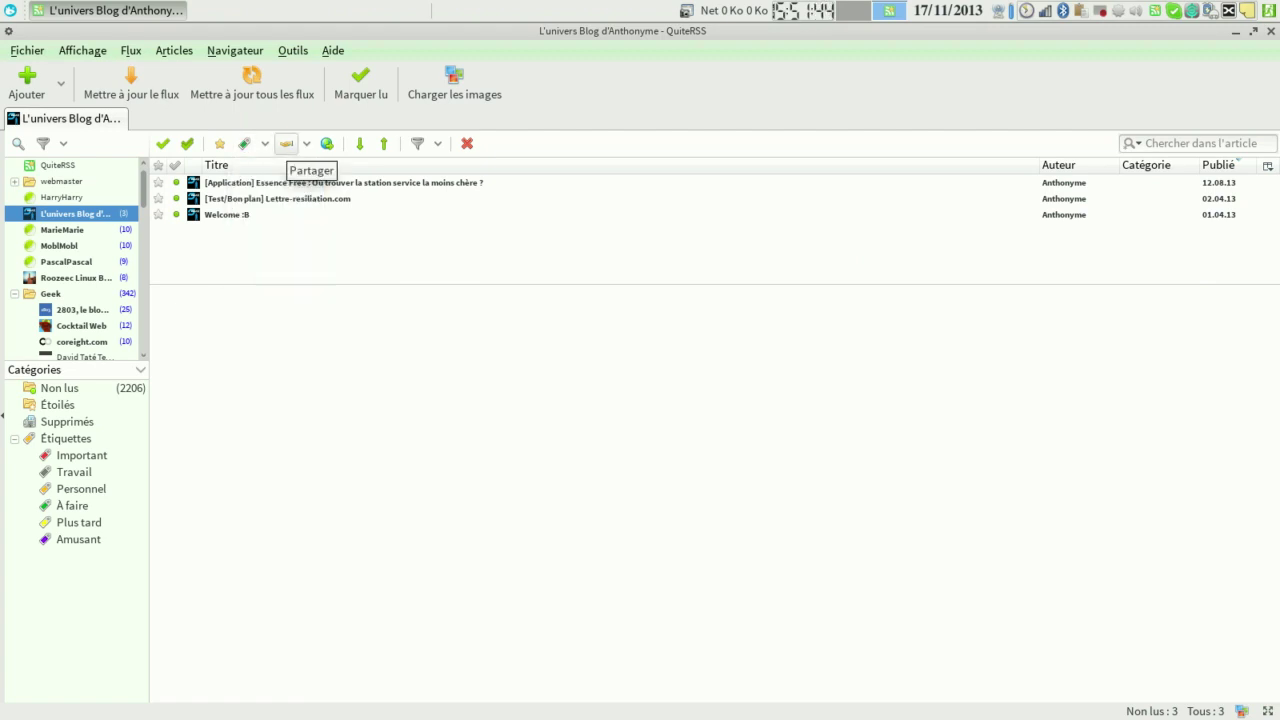
# Examine the services available for sharing articles and the filter options of the article list.
pyautogui.click(286, 143)
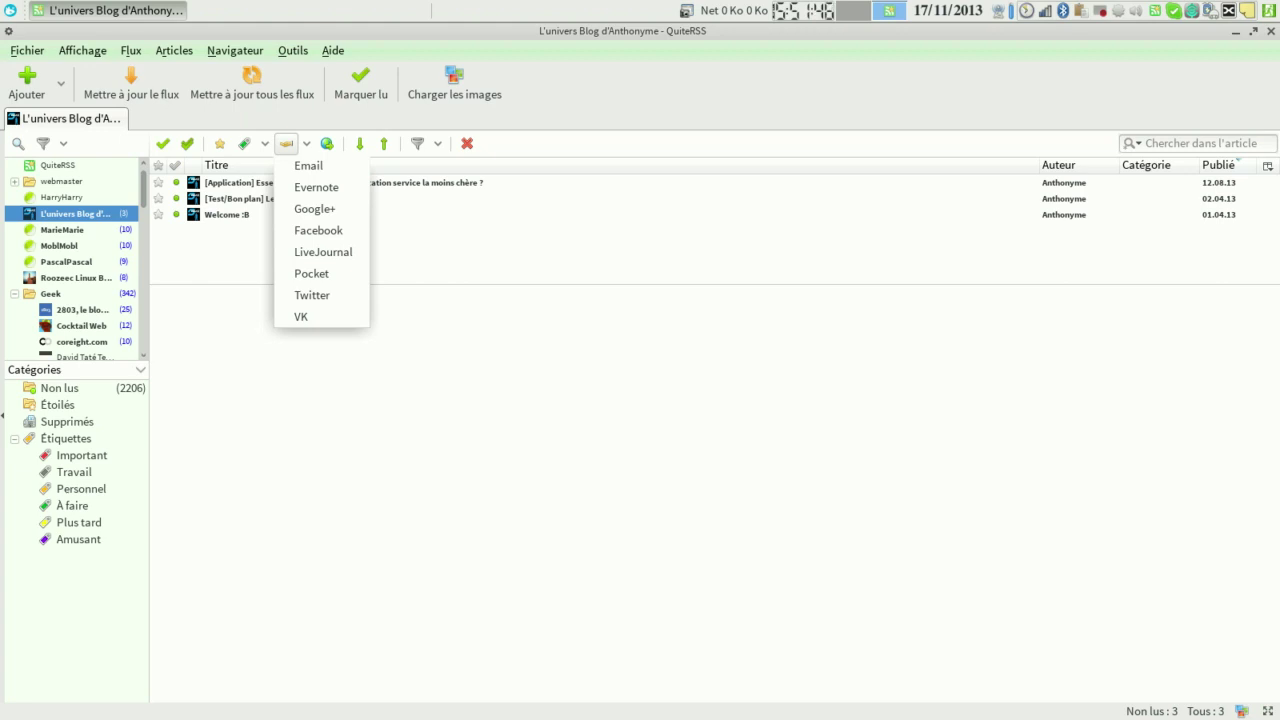
pyautogui.click(305, 316)
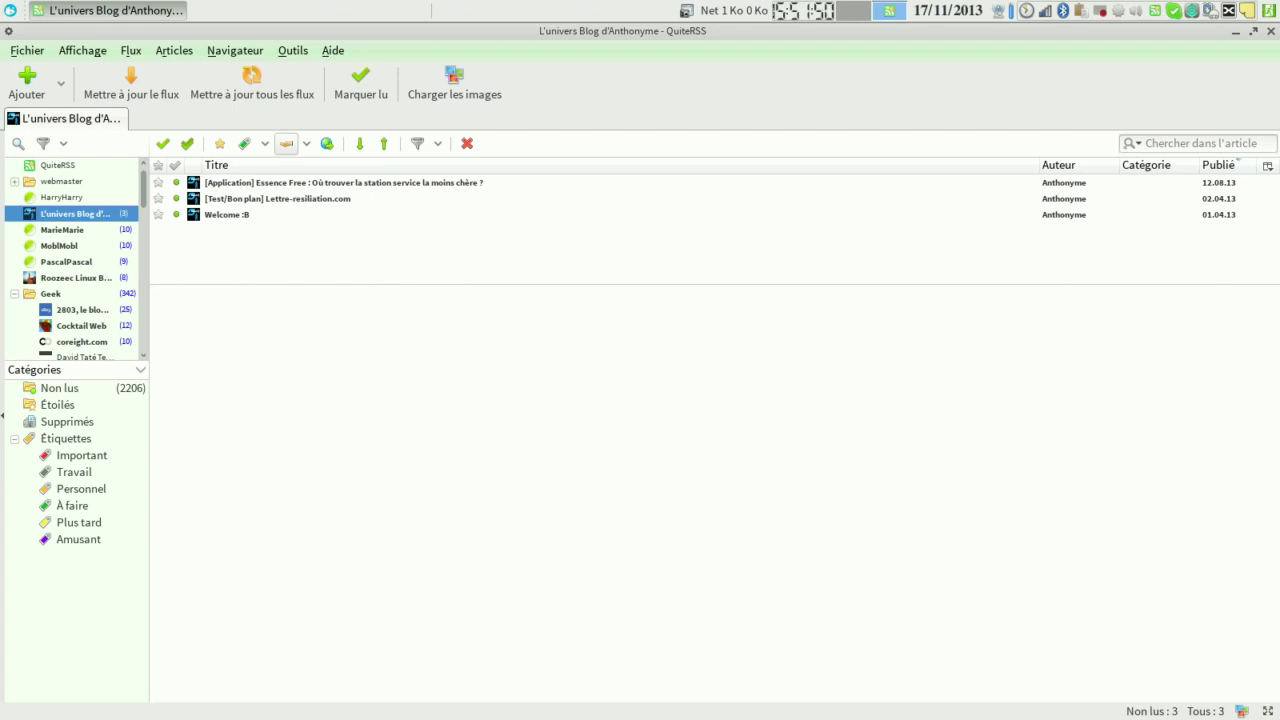
pyautogui.click(307, 143)
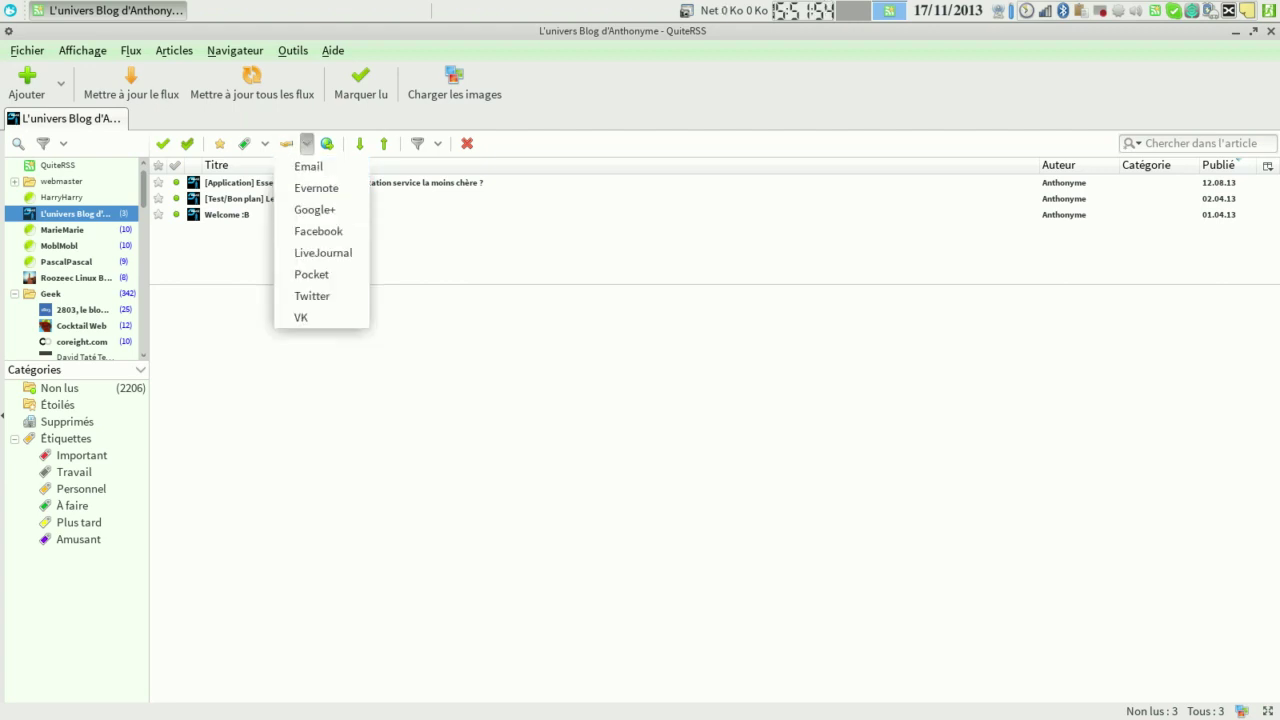
pyautogui.click(307, 143)
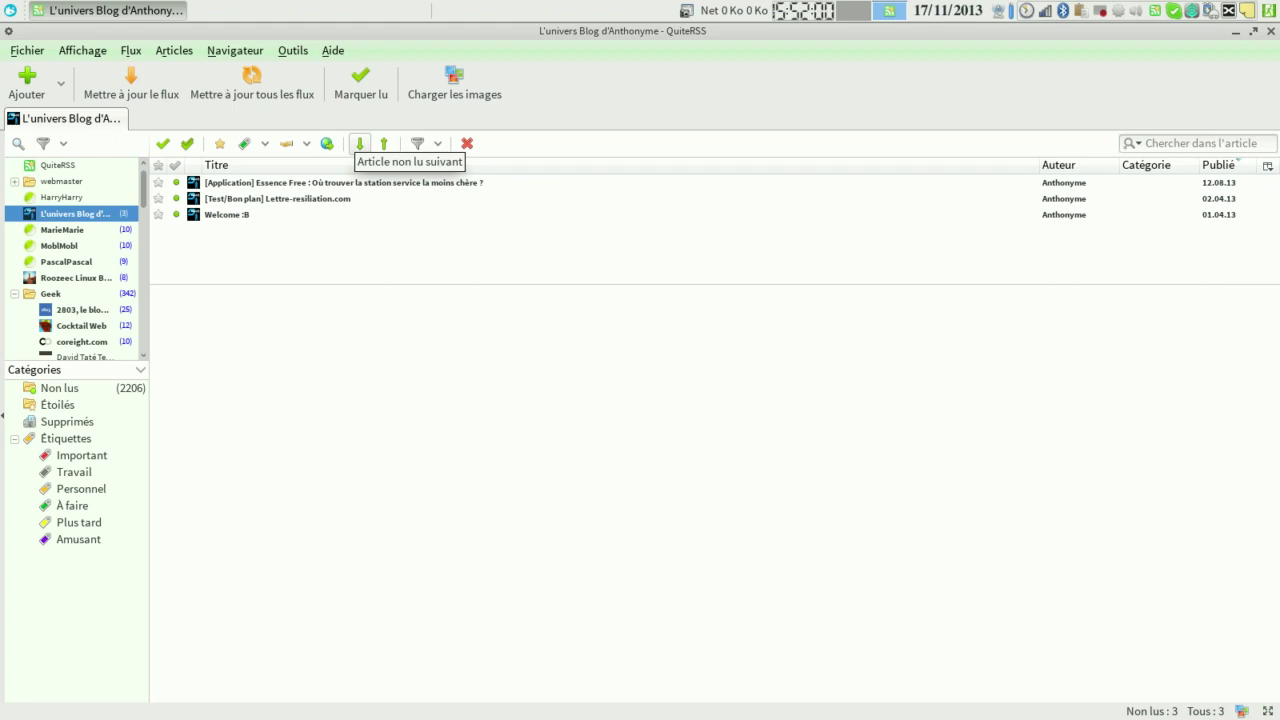
pyautogui.click(438, 143)
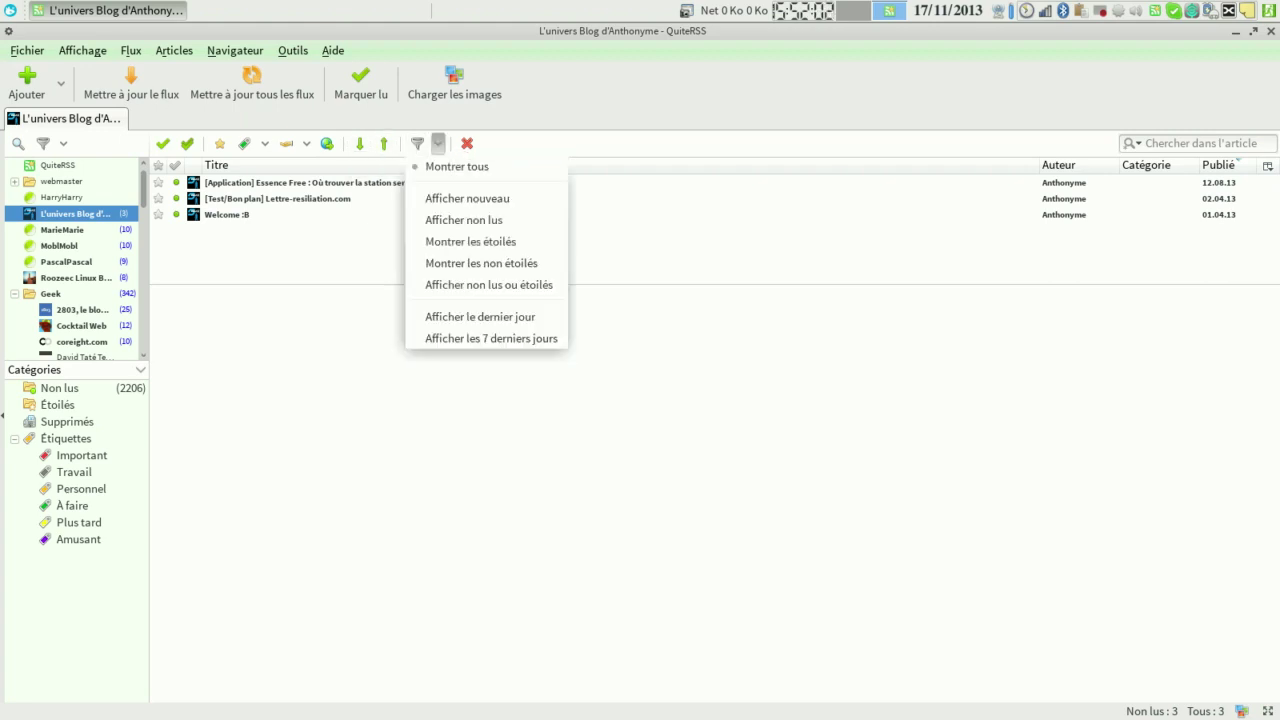
pyautogui.click(438, 143)
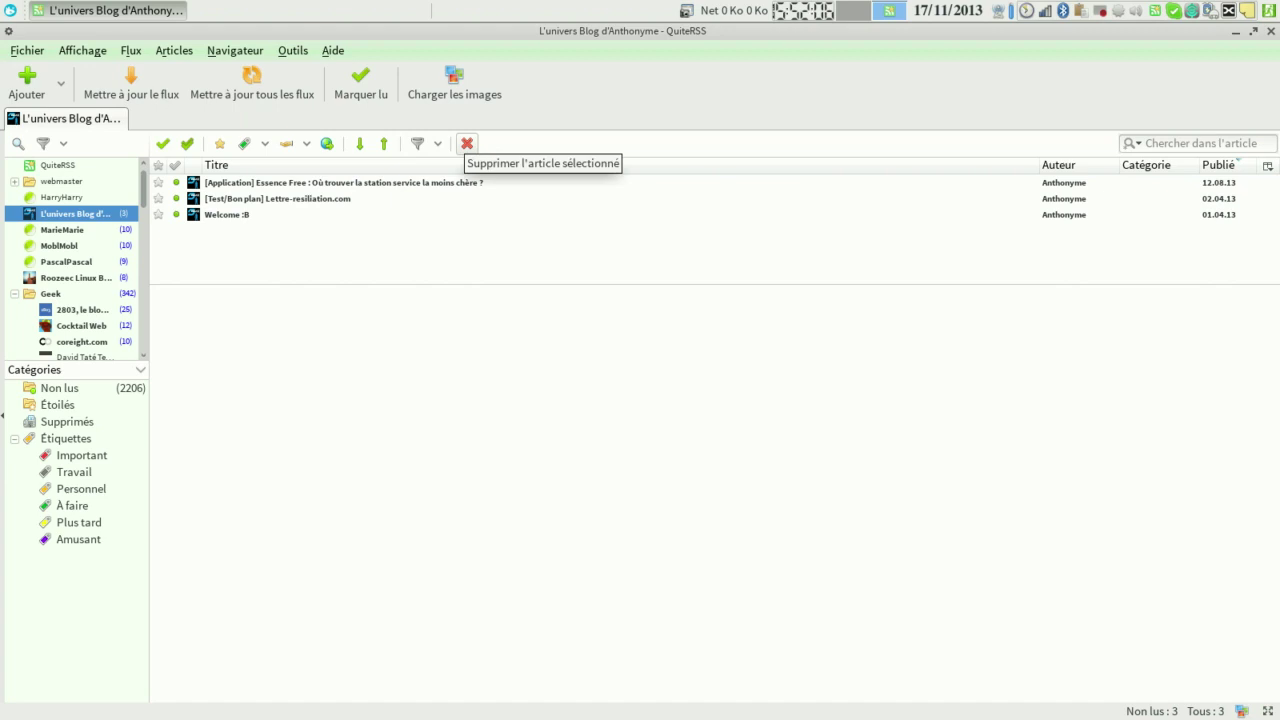
# Delete all three articles of the L'univers Blog feed, starting with "[Test/Bon plan] Lettre-resiliation.com".
pyautogui.click(466, 199)
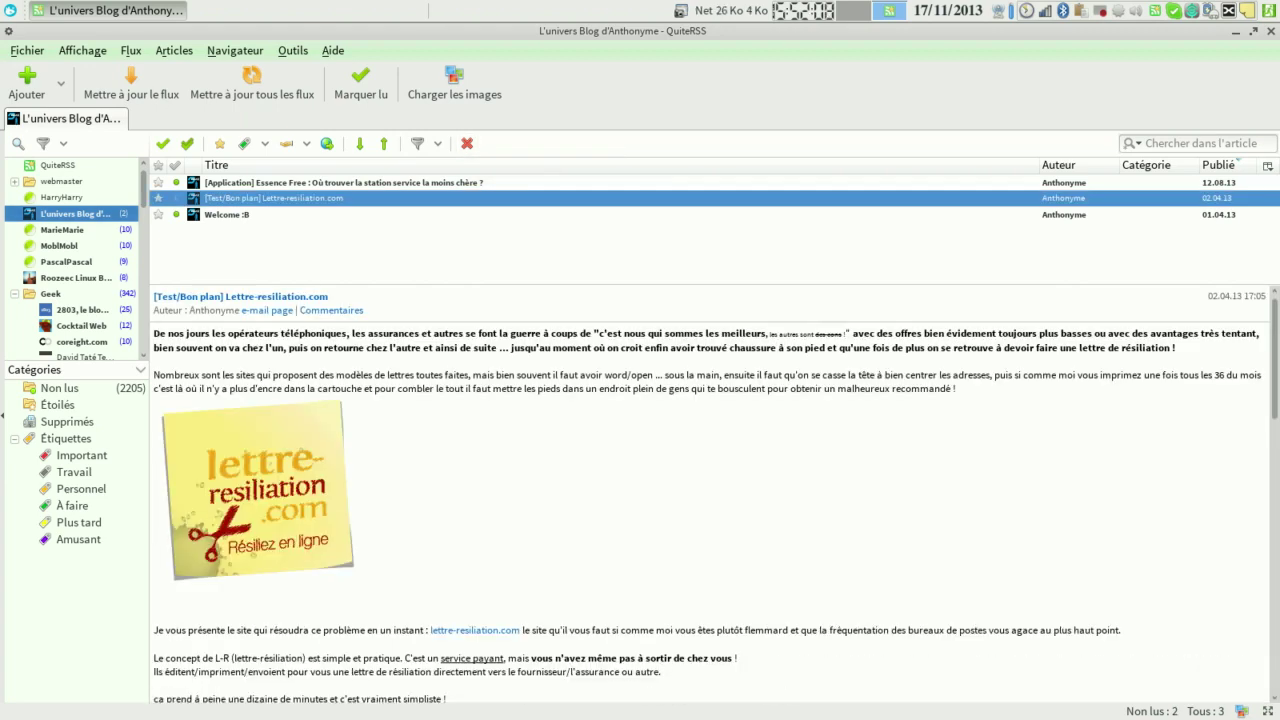
pyautogui.press('Delete')
pyautogui.press('Delete')
pyautogui.press('Delete')
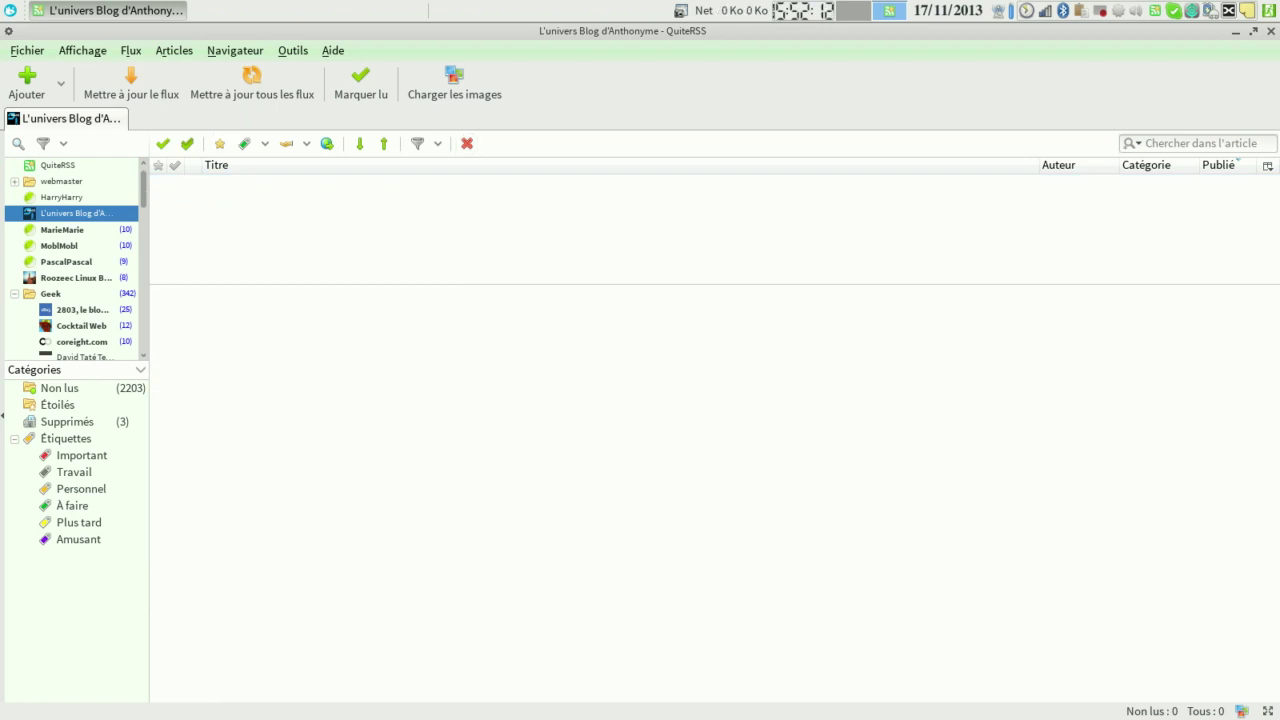
# Open the MoblMobl feed in a new tab.
pyautogui.rightClick(105, 117)
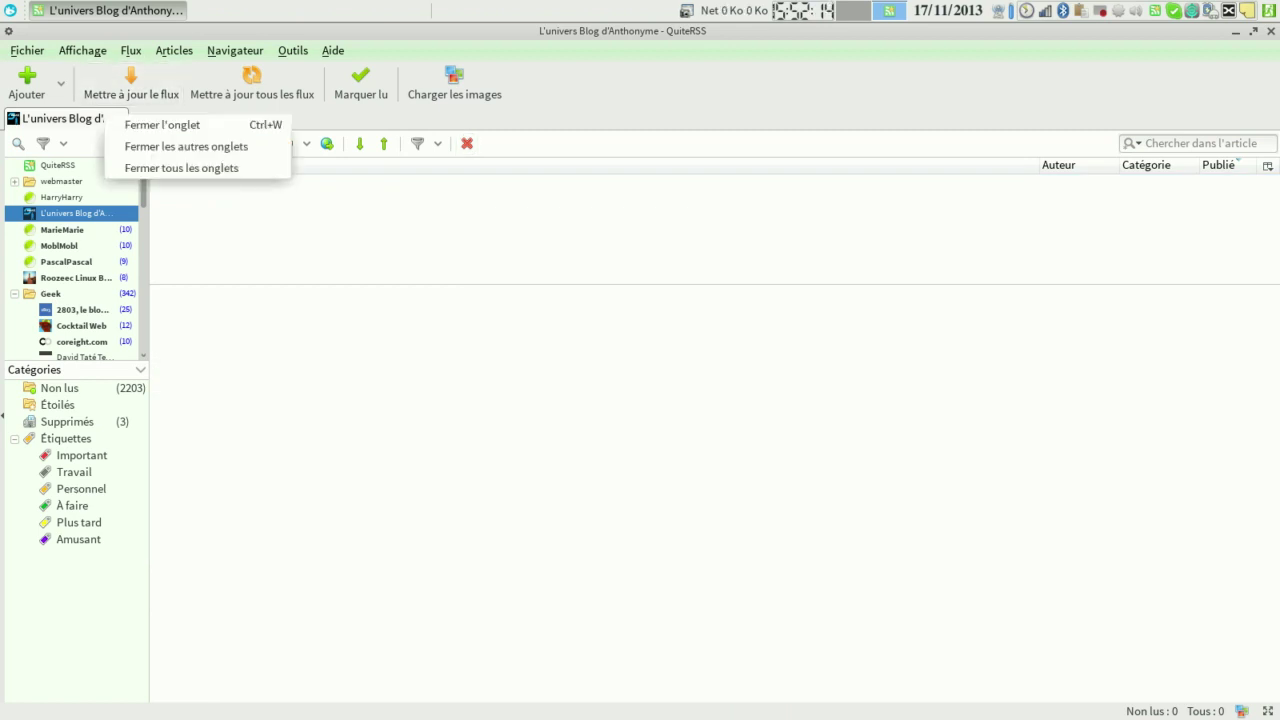
pyautogui.press('Escape')
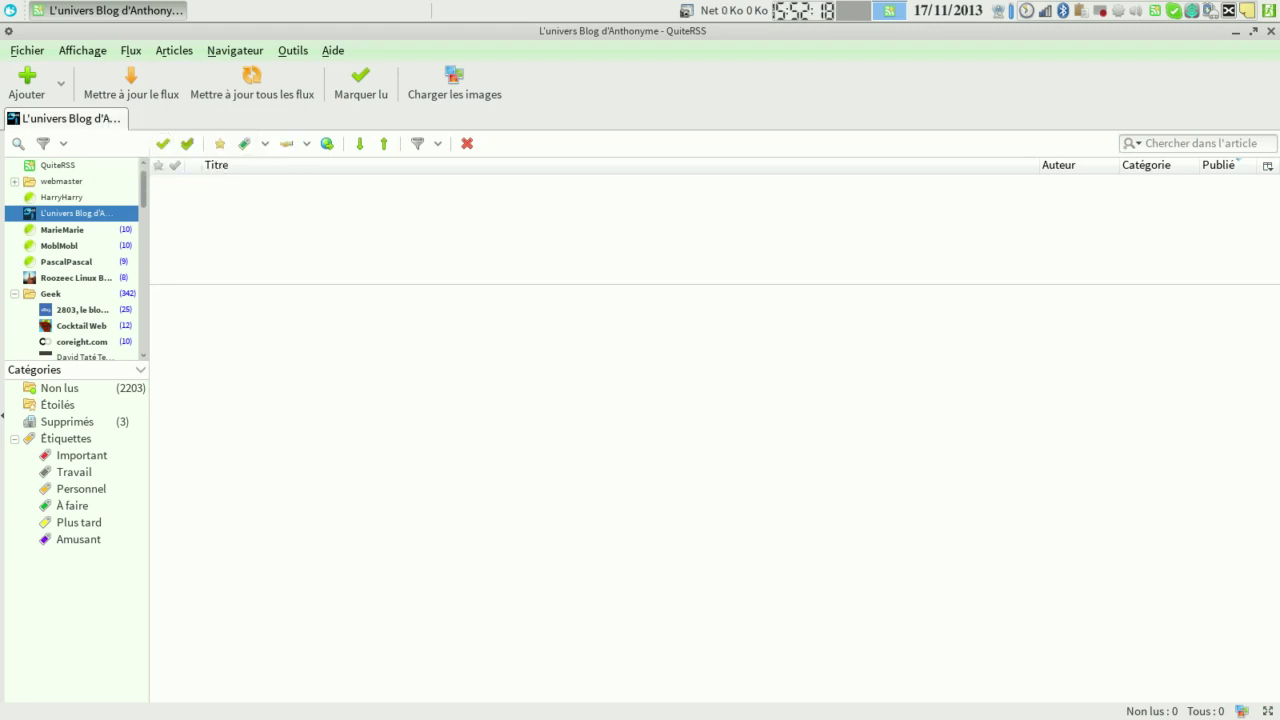
pyautogui.click(68, 245)
pyautogui.rightClick(68, 245)
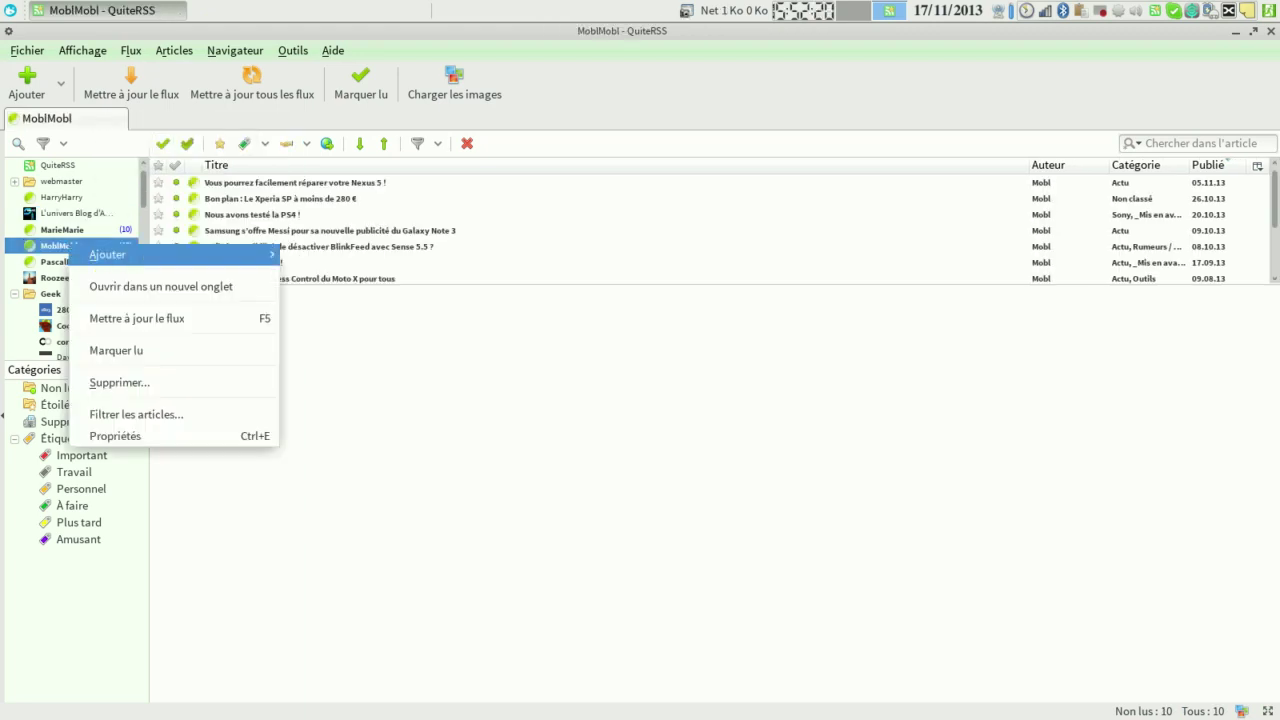
pyautogui.click(160, 286)
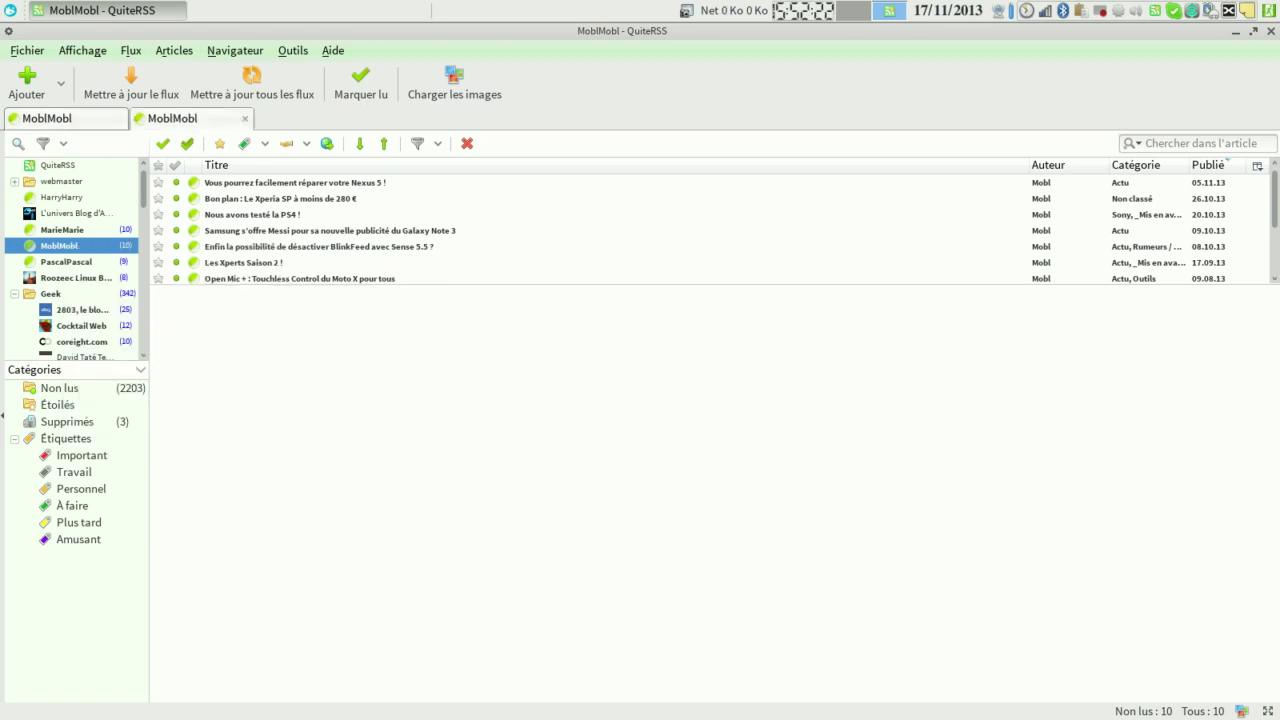
# Show the HarryHarry feed in the first tab, return to the MoblMobl tab and examine its closing options.
pyautogui.click(66, 119)
pyautogui.click(62, 197)
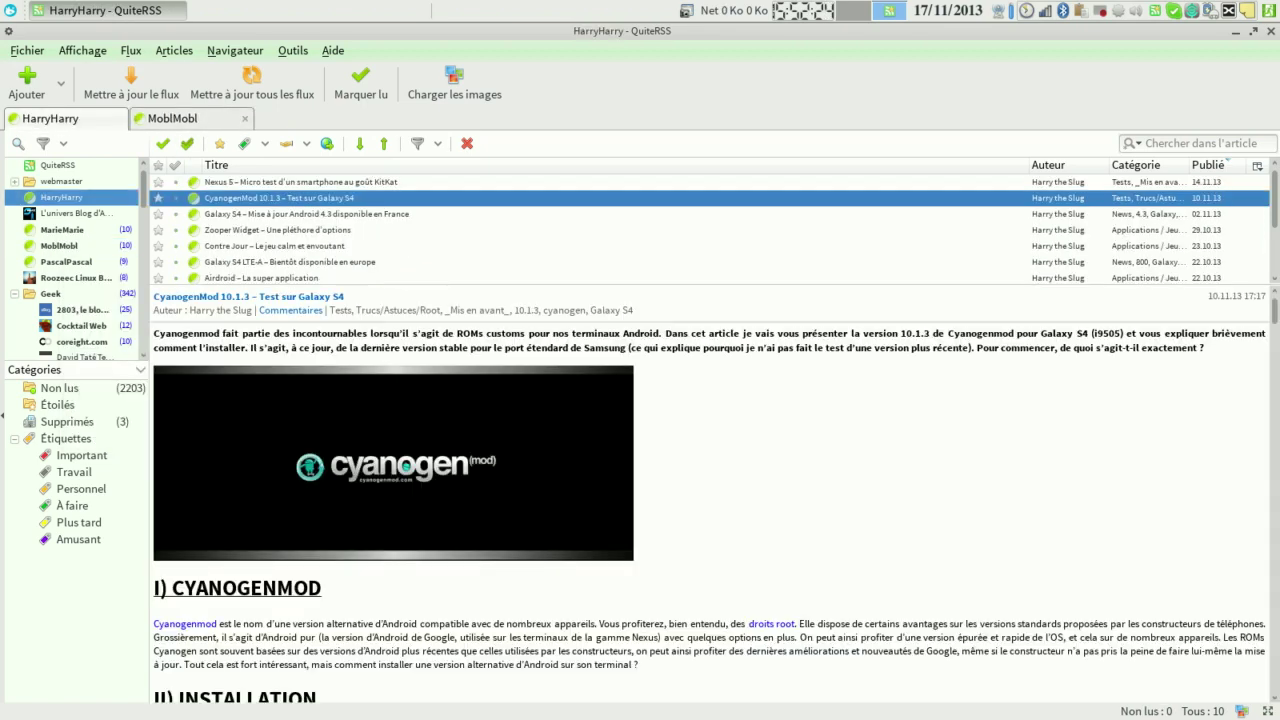
pyautogui.click(180, 119)
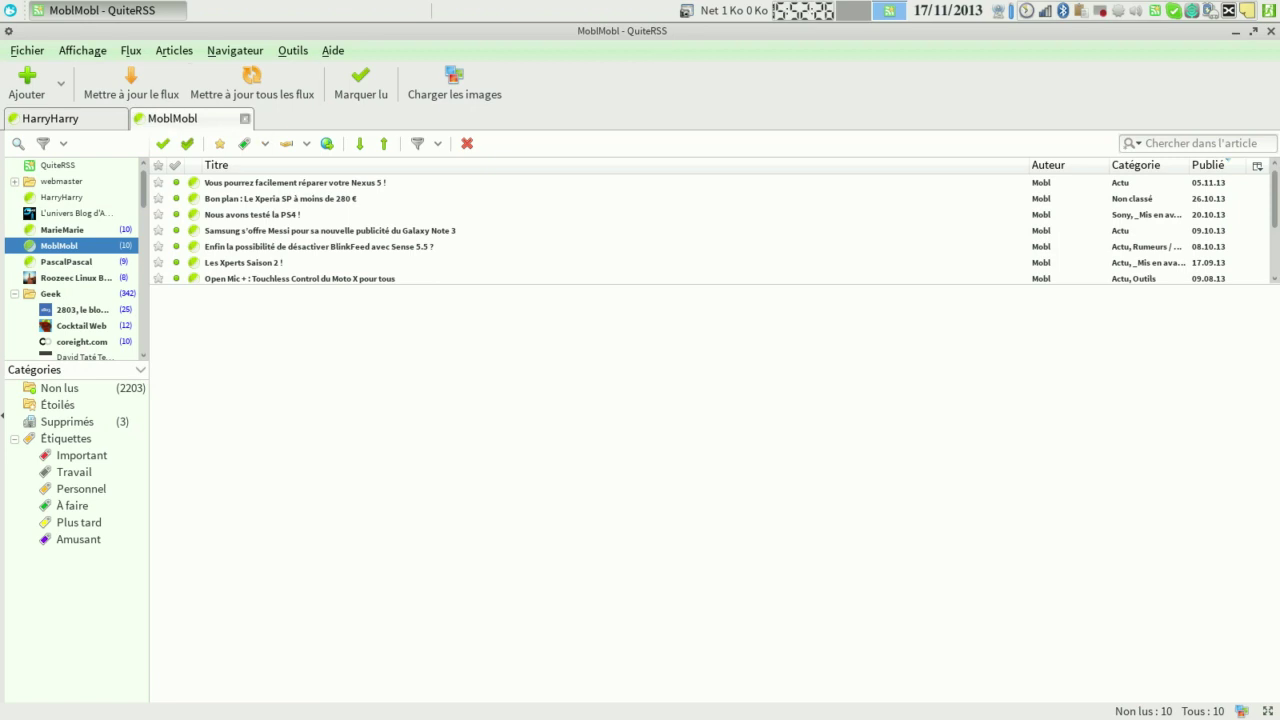
pyautogui.rightClick(225, 120)
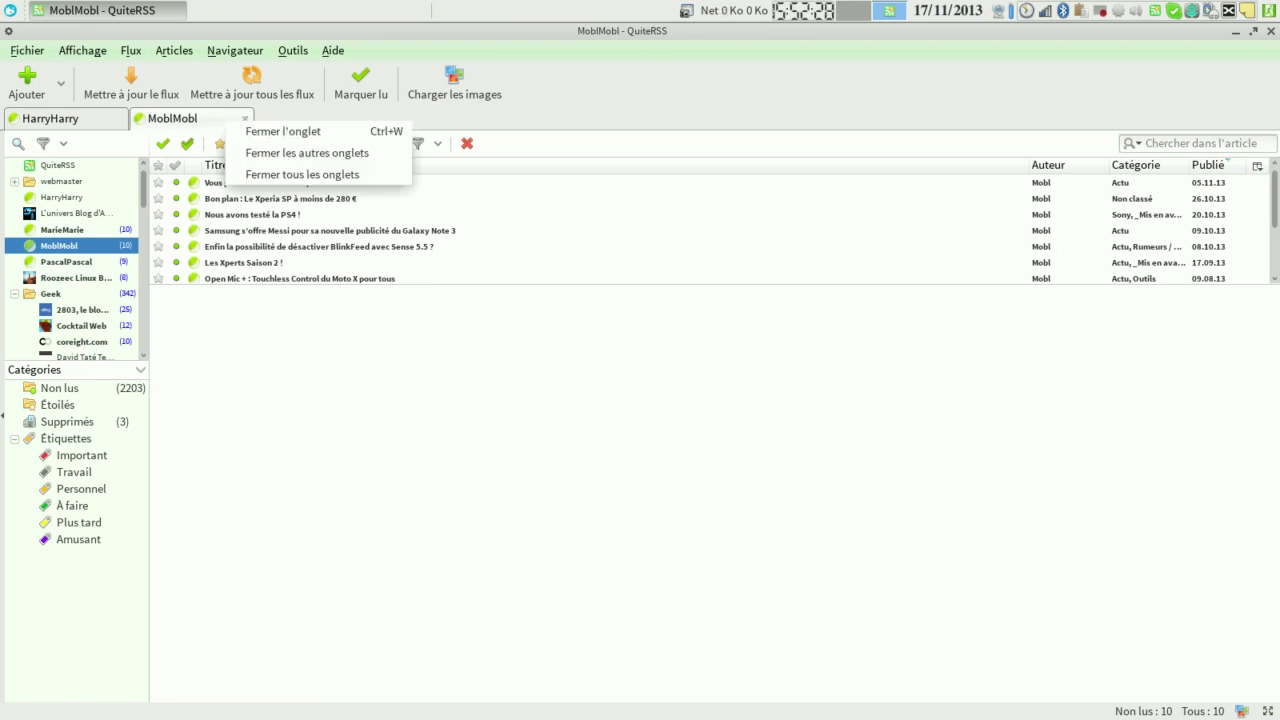
pyautogui.press('Escape')
# Update the MoblMobl feed and all other feeds, and set article images to Ne pas charger les images.
pyautogui.click(131, 82)
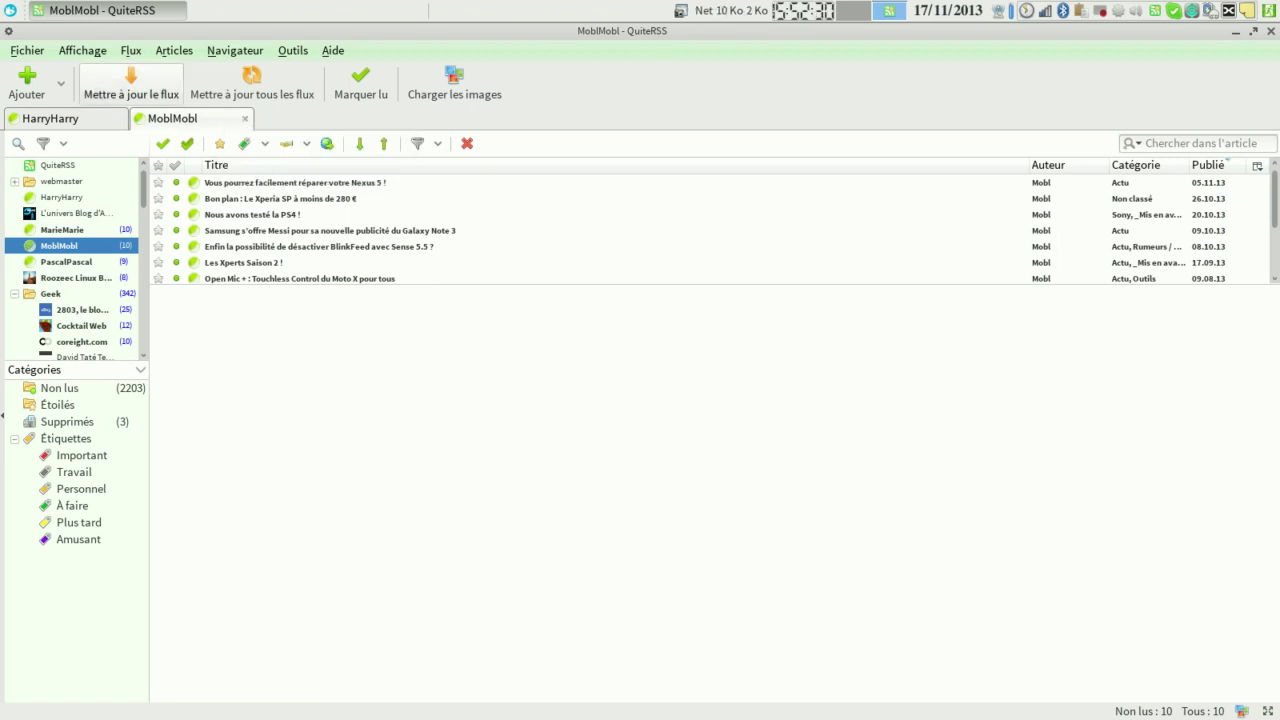
pyautogui.click(252, 82)
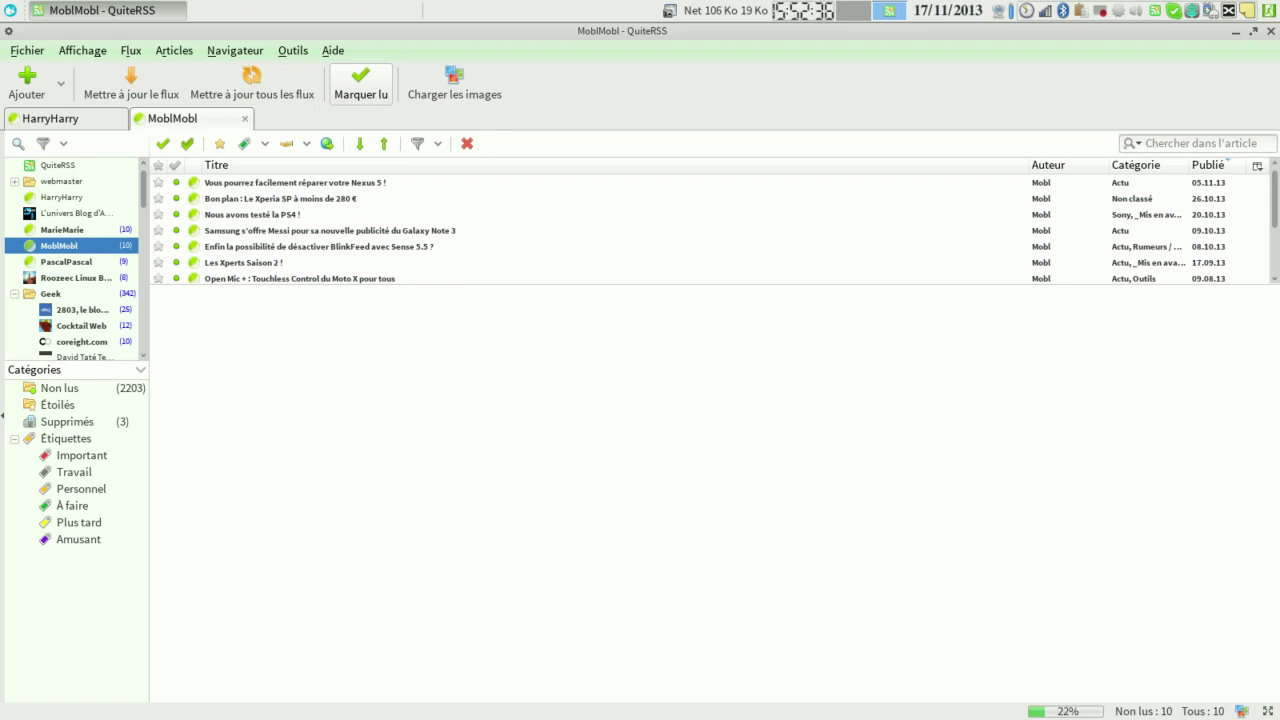
pyautogui.click(454, 82)
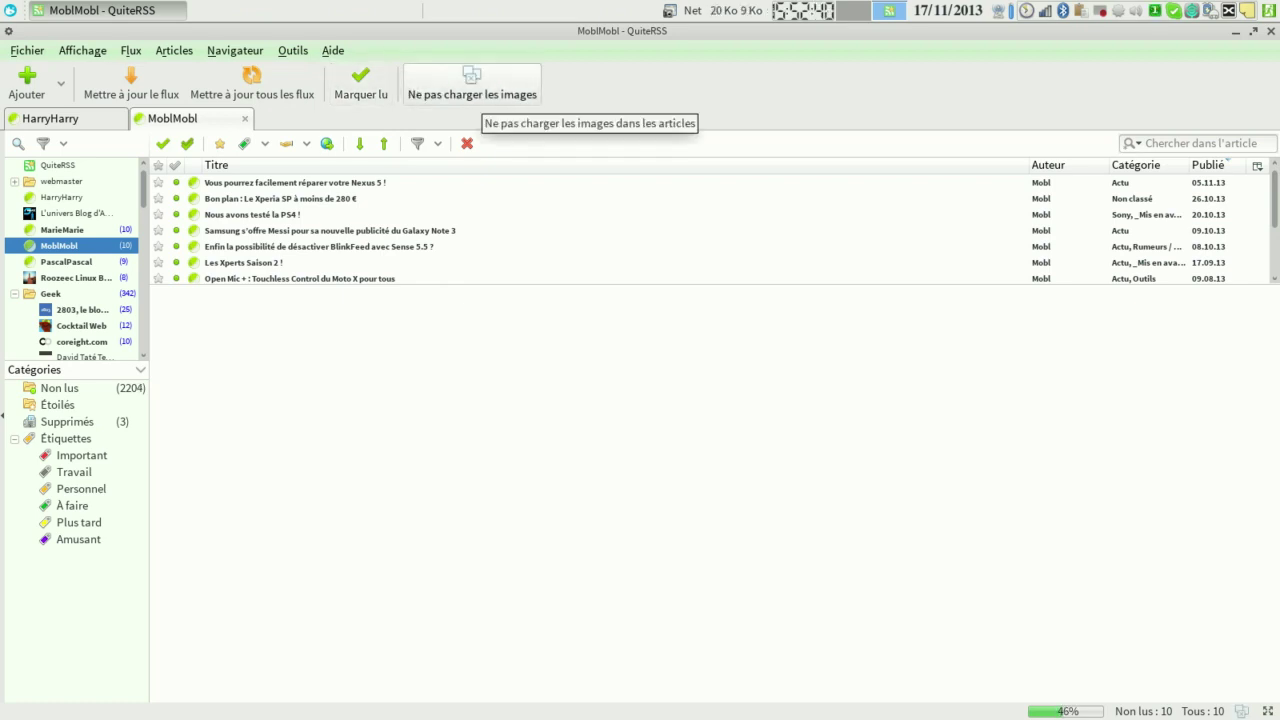
# Search the articles for "andr" and view "Galaxy S4 LTE-A – Bientôt disponible en europe", "Airdroid – La super application" and "Kitty Punch".
pyautogui.click(1206, 144)
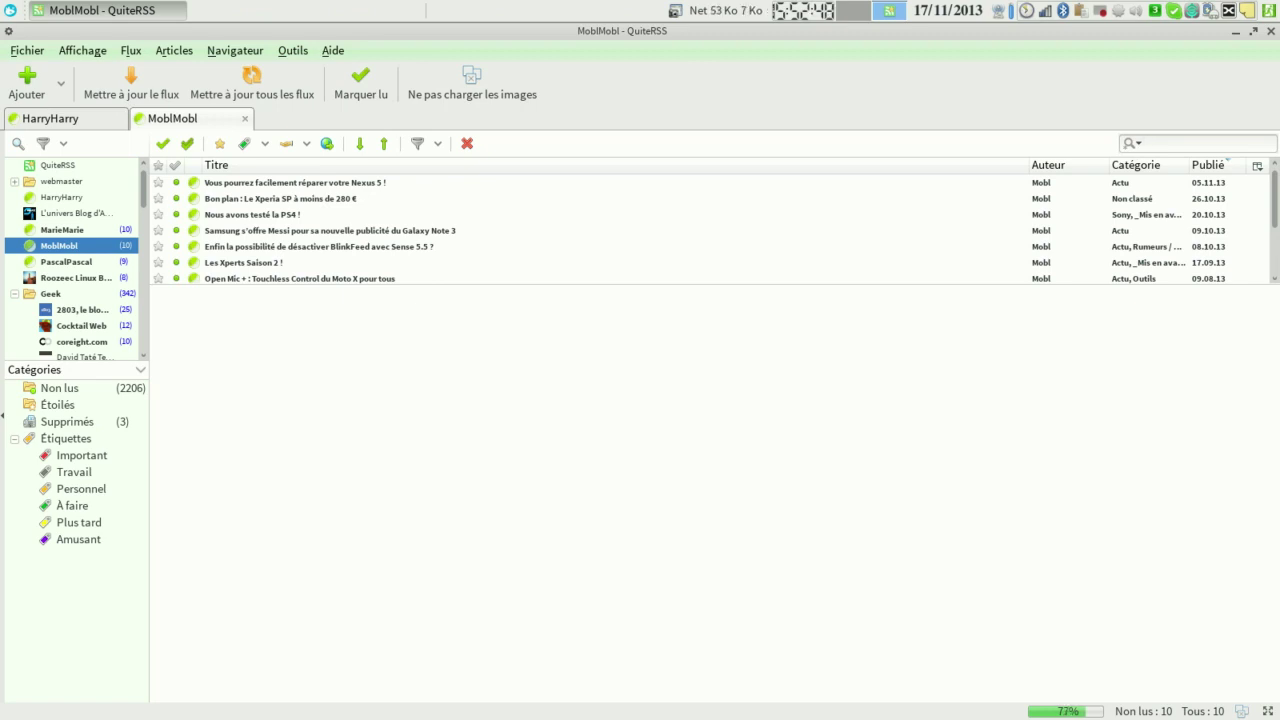
pyautogui.write('andr')
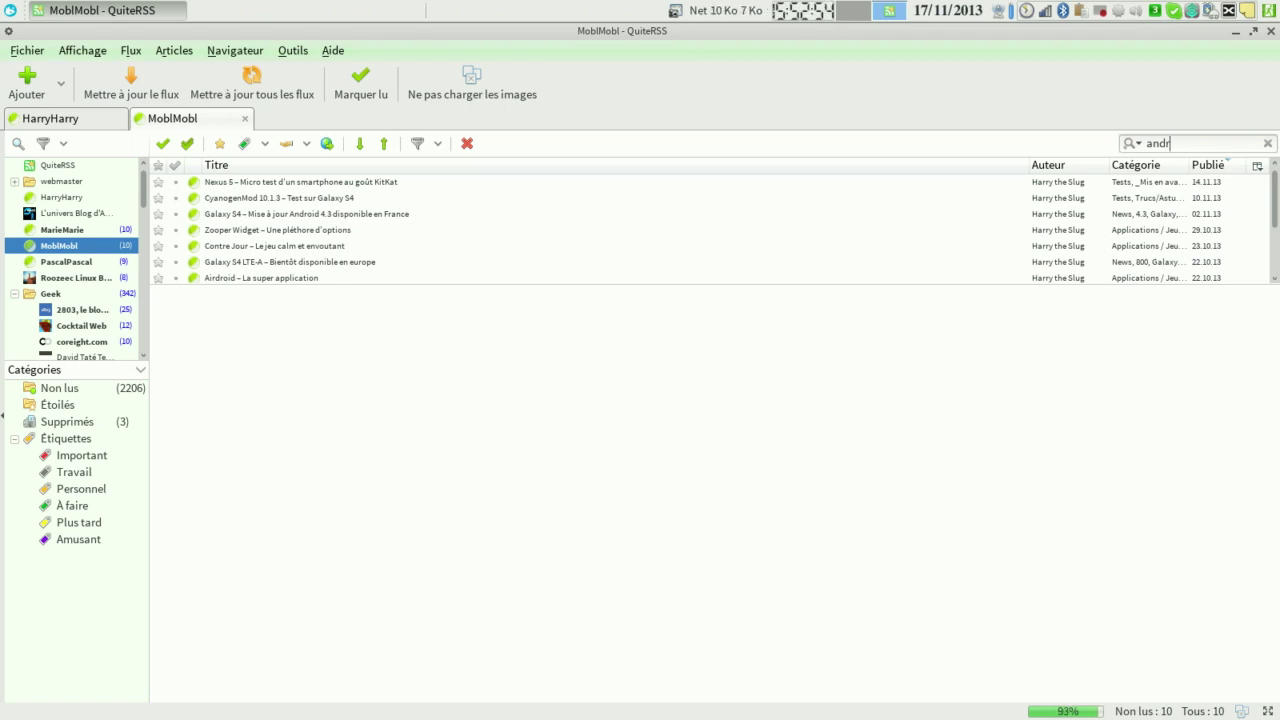
pyautogui.click(290, 262)
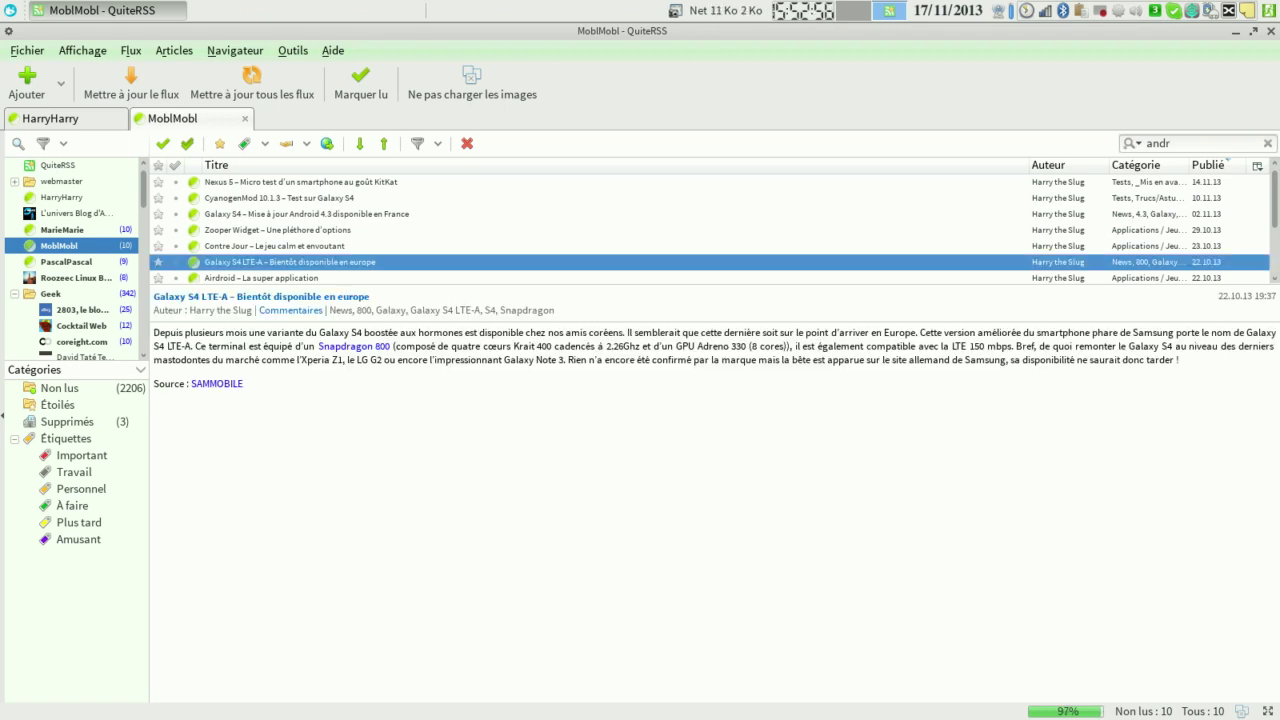
pyautogui.press('Down')
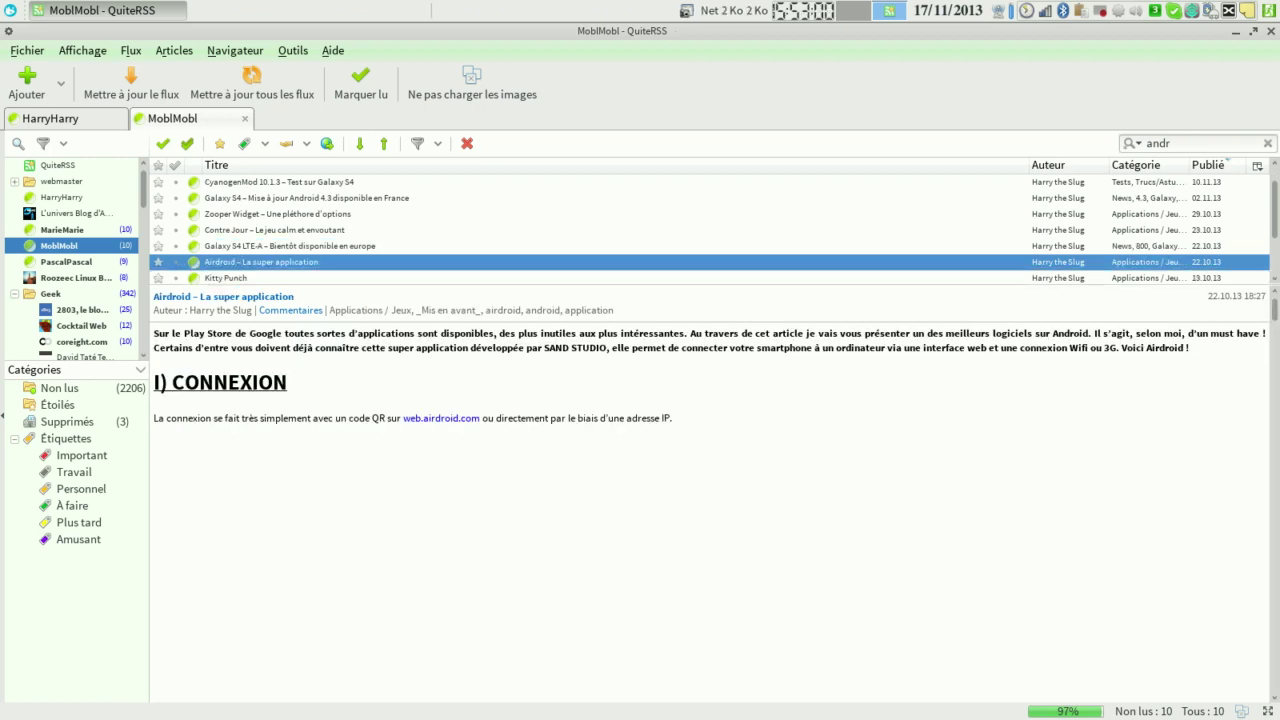
pyautogui.press('Down')
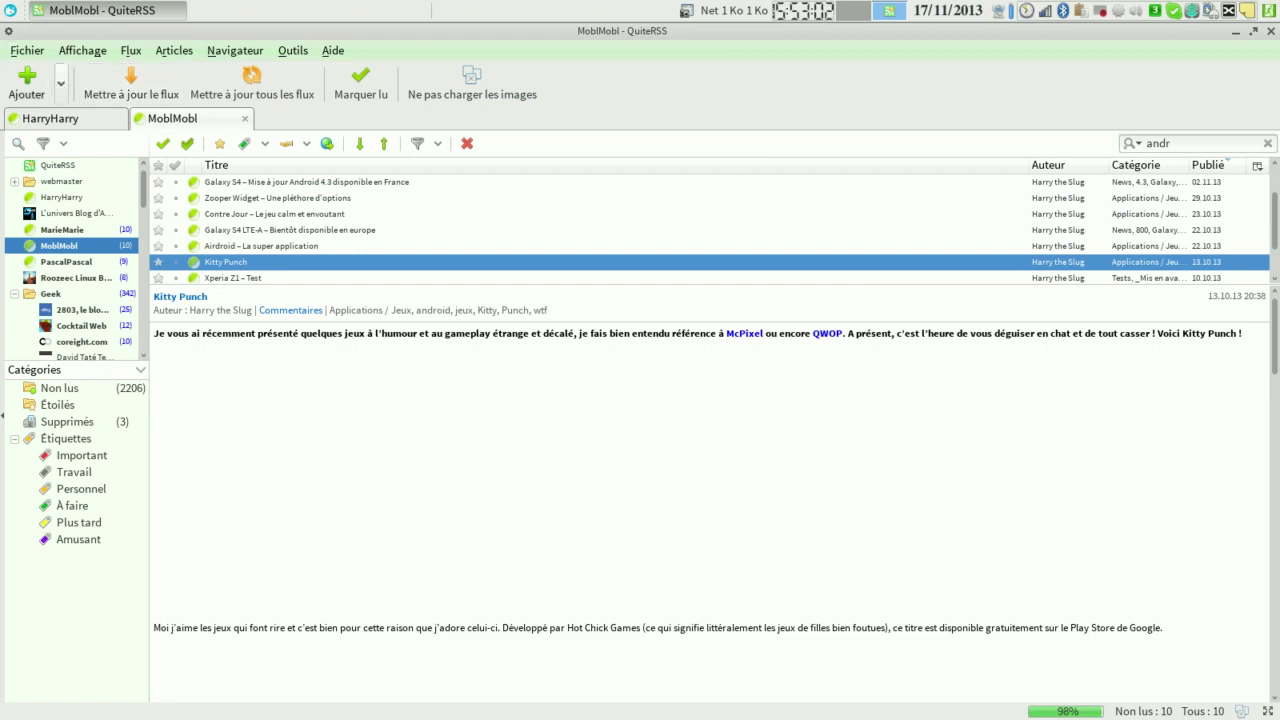
# Examine the options for adding and importing feeds, and look at the new feed form without creating a feed.
pyautogui.click(27, 50)
pyautogui.moveTo(44, 71)
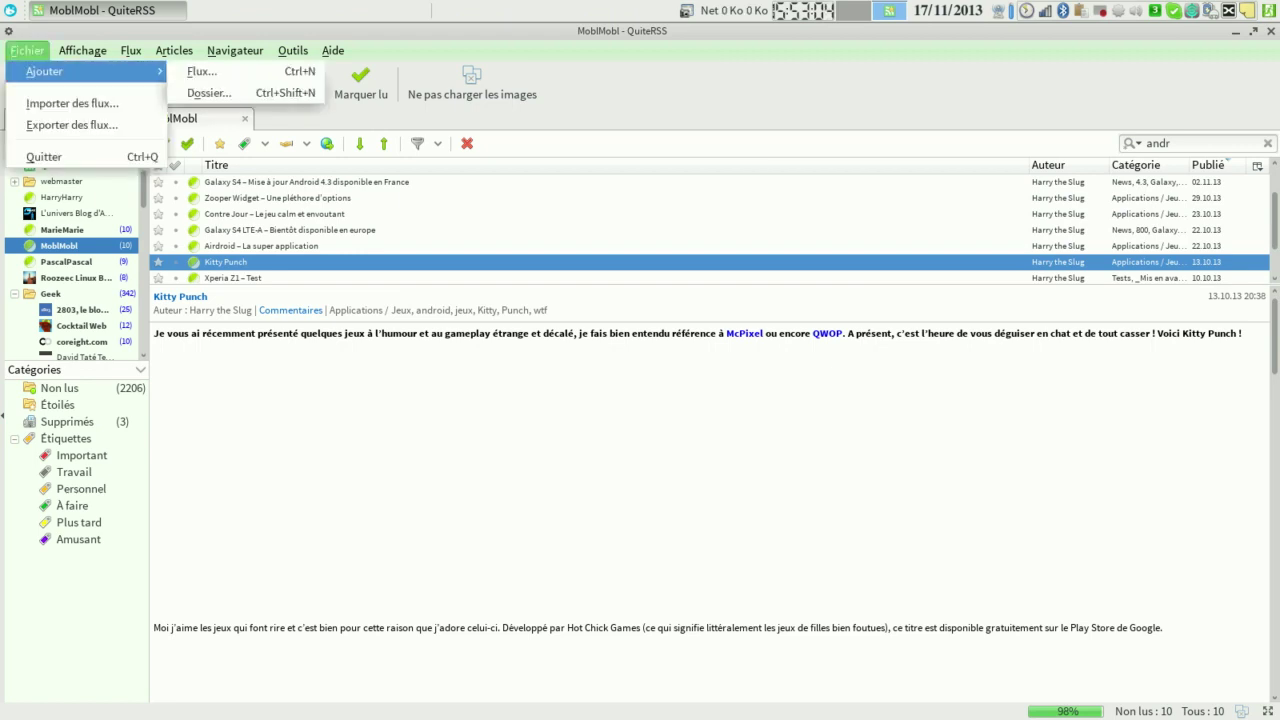
pyautogui.click(82, 50)
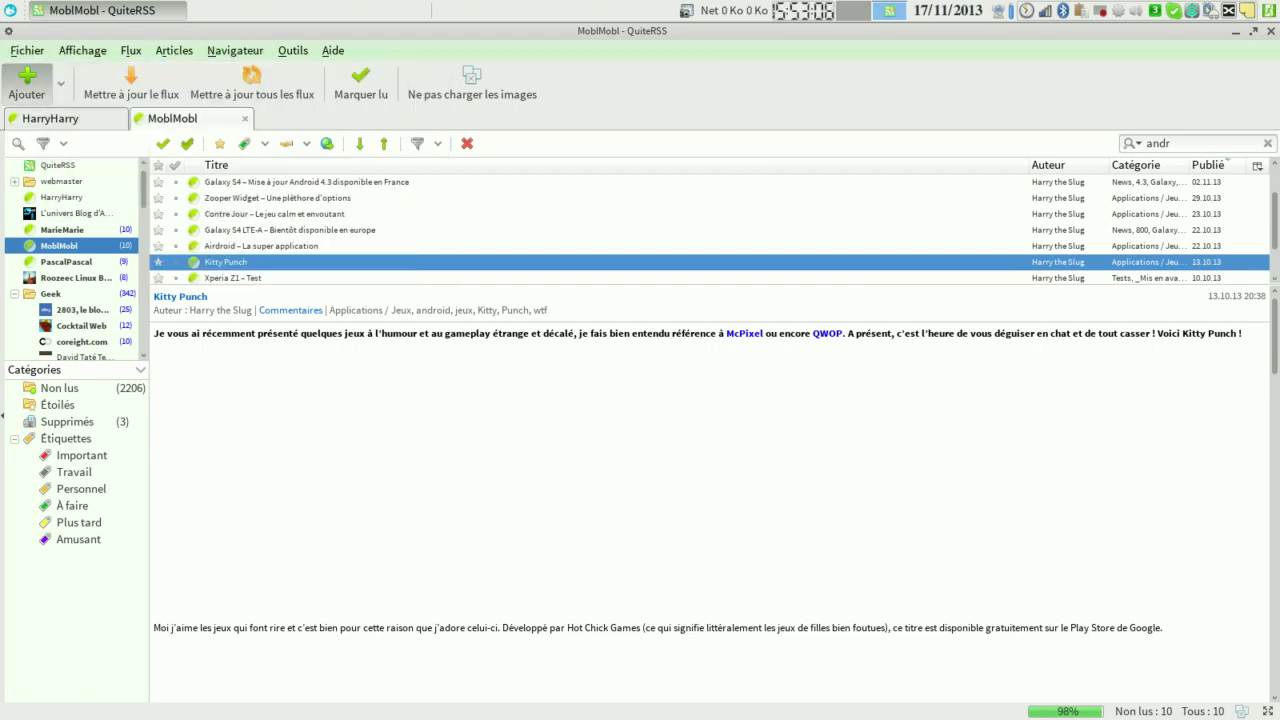
pyautogui.hotkey('ctrl', 'n')
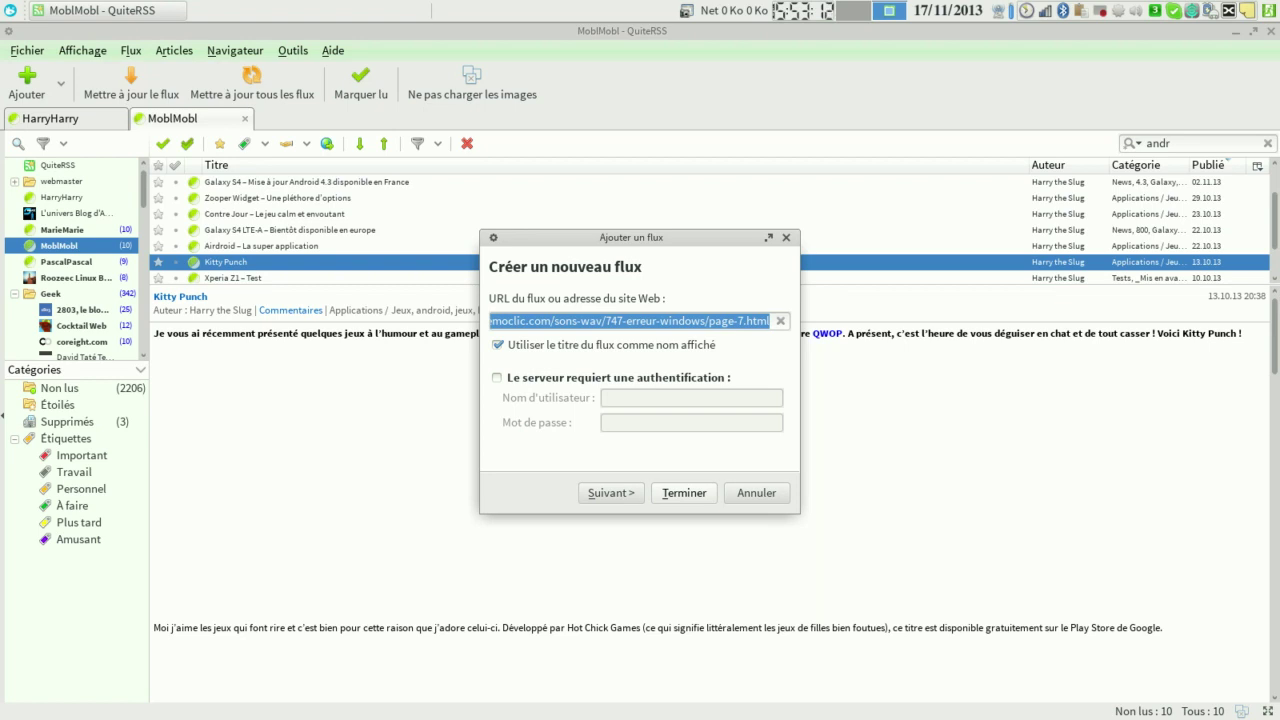
pyautogui.click(757, 493)
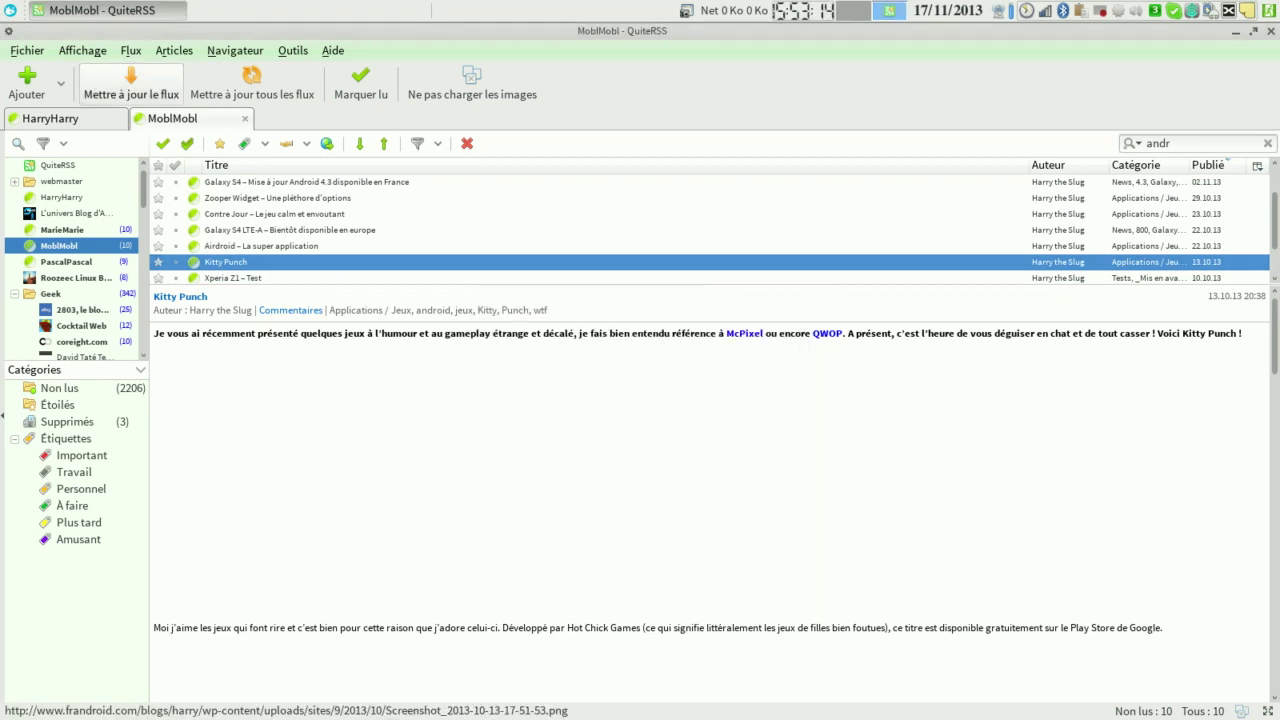
# Hide the feeds toolbar (Barre d'outils des flux) and show it again.
pyautogui.click(82, 50)
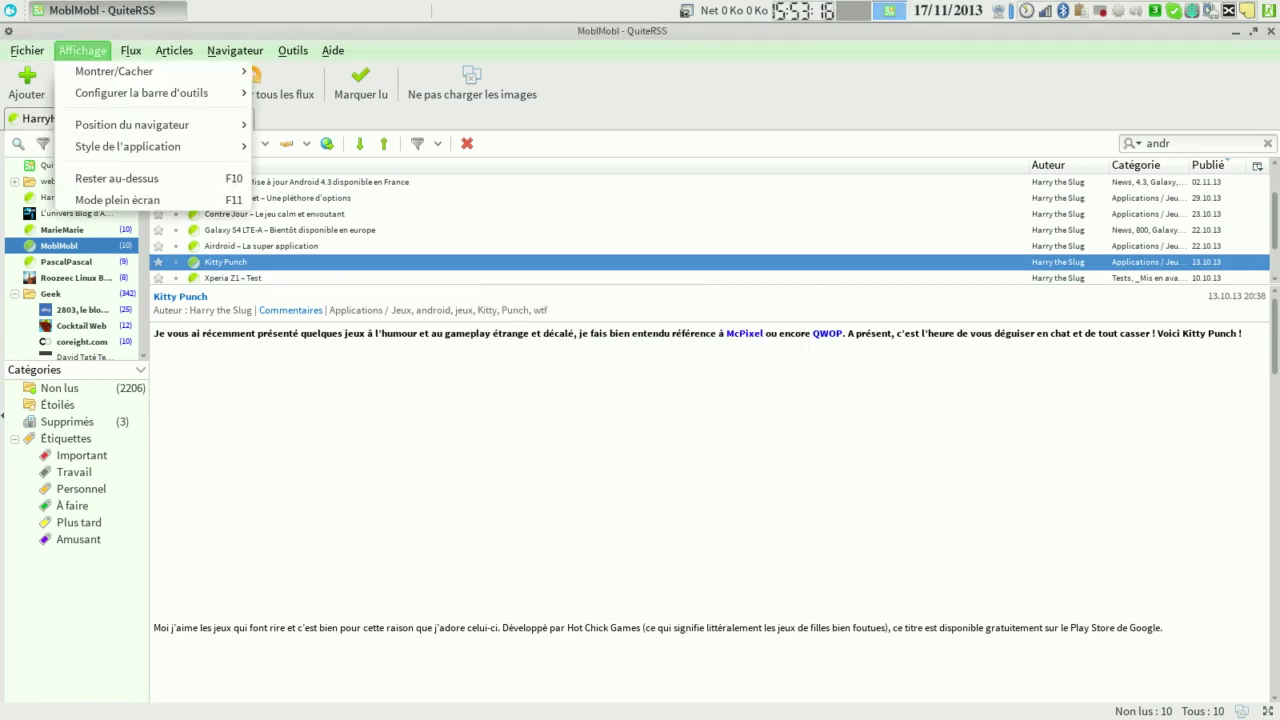
pyautogui.moveTo(114, 72)
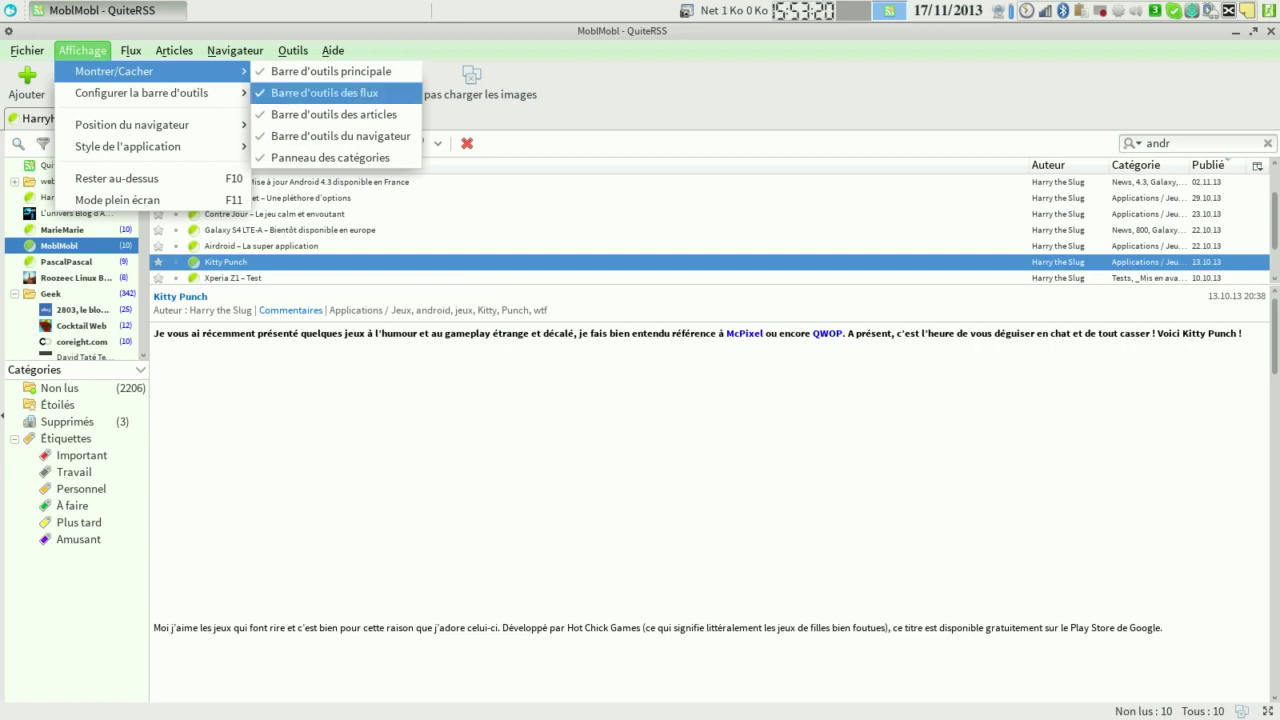
pyautogui.click(324, 92)
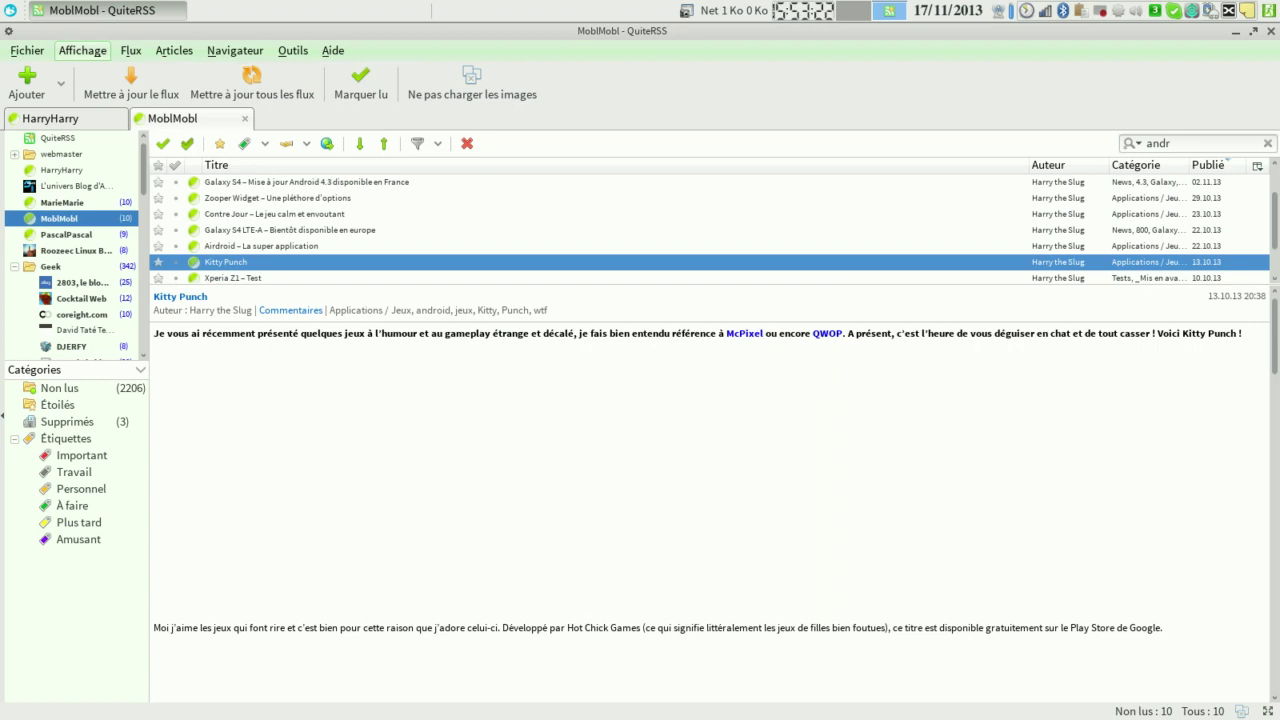
pyautogui.click(82, 50)
pyautogui.moveTo(140, 92)
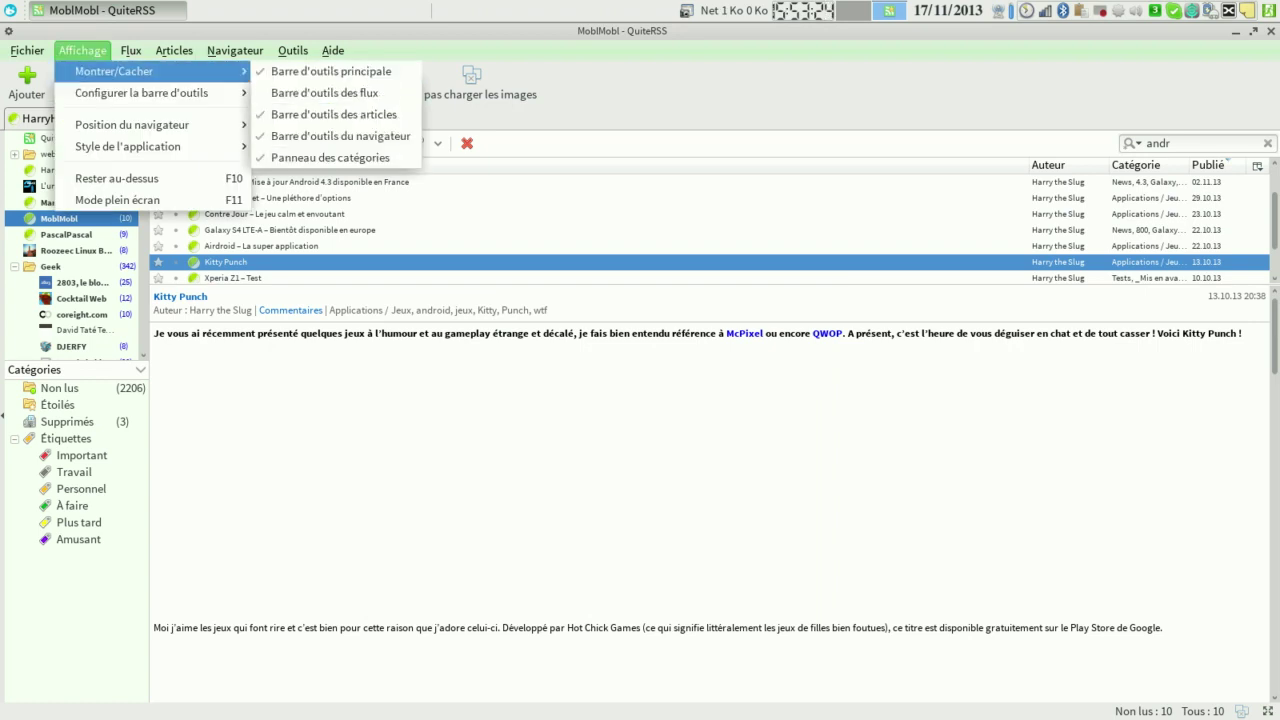
pyautogui.moveTo(114, 71)
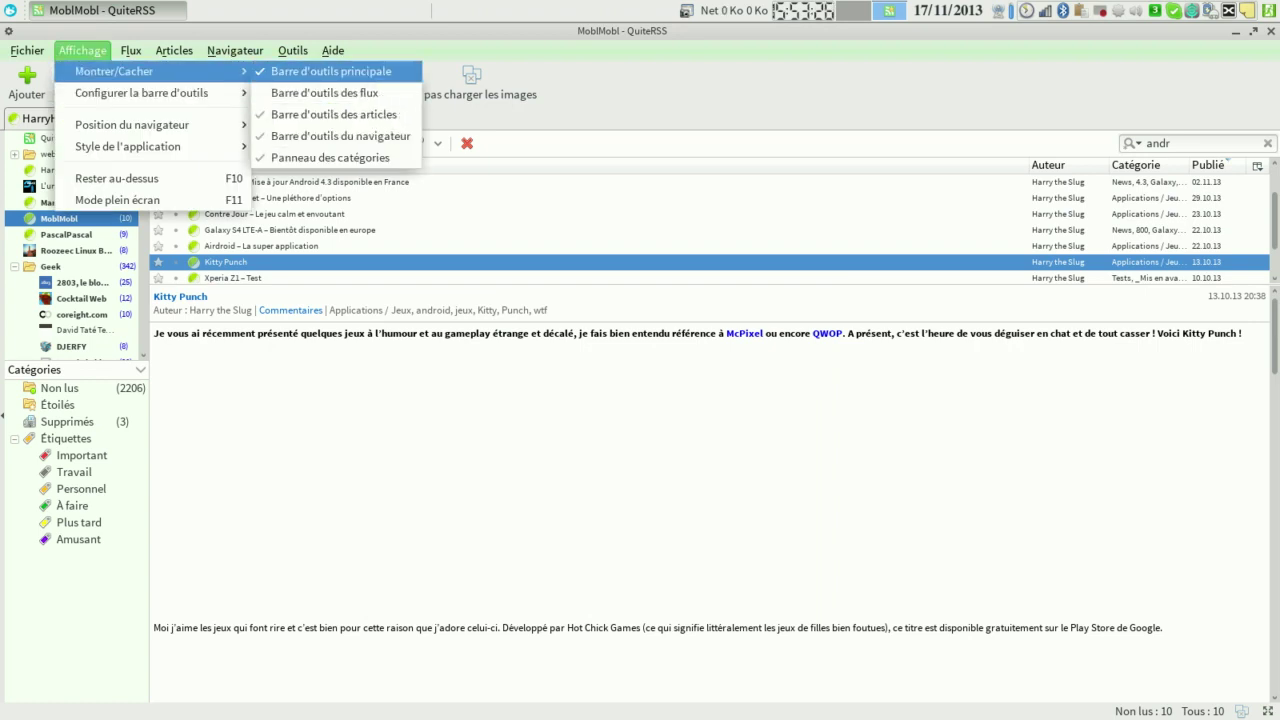
pyautogui.click(330, 92)
# Add the Agrandir and Ouvrir dans un navigateur externe commands to the main toolbar.
pyautogui.click(82, 50)
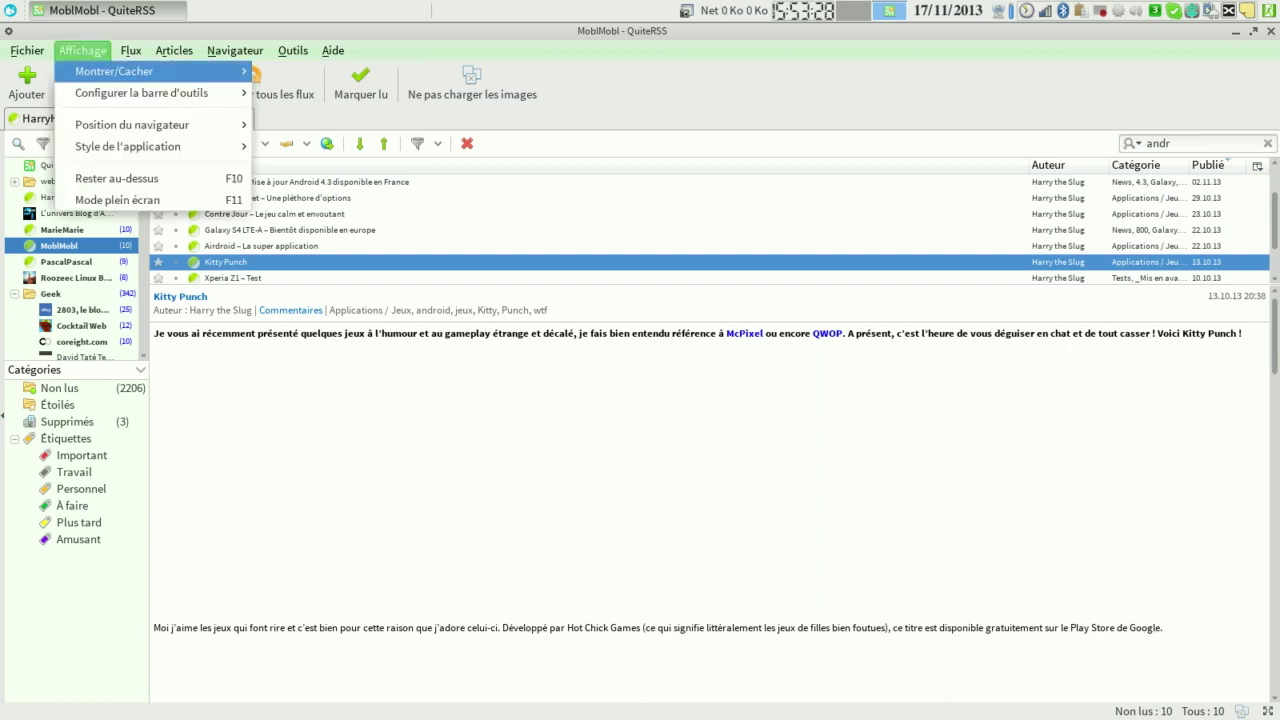
pyautogui.moveTo(150, 92)
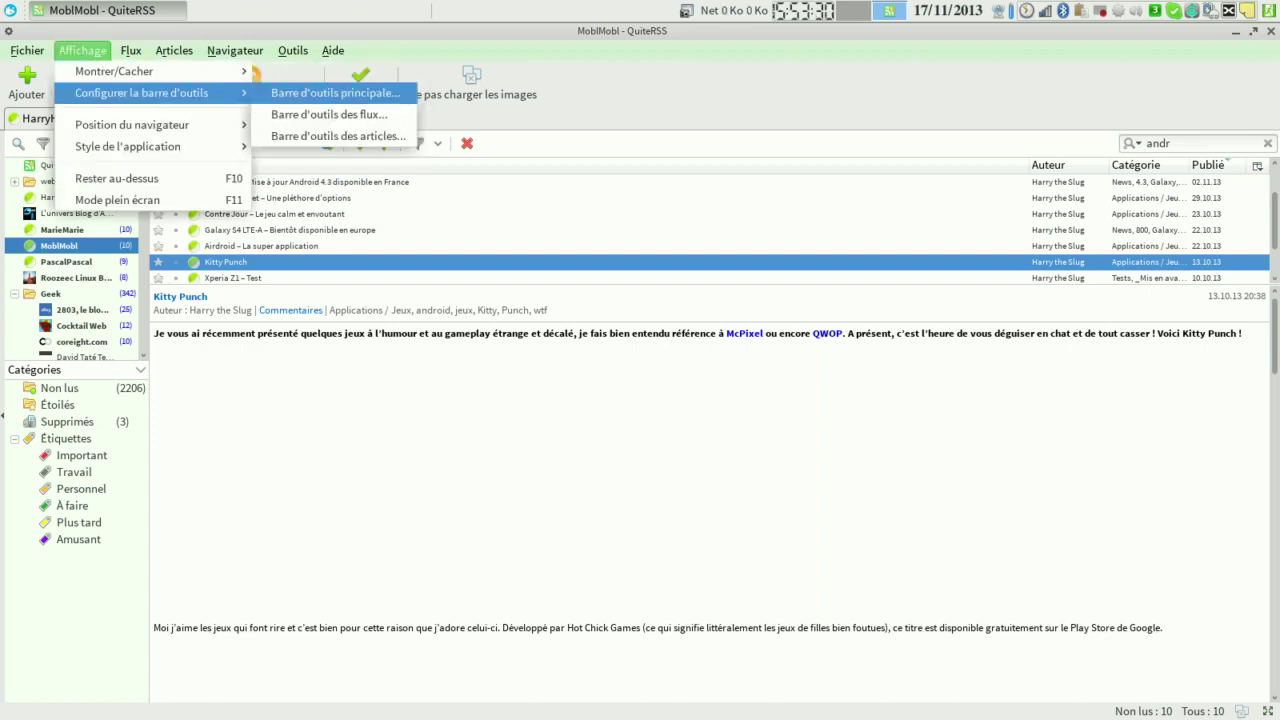
pyautogui.click(335, 92)
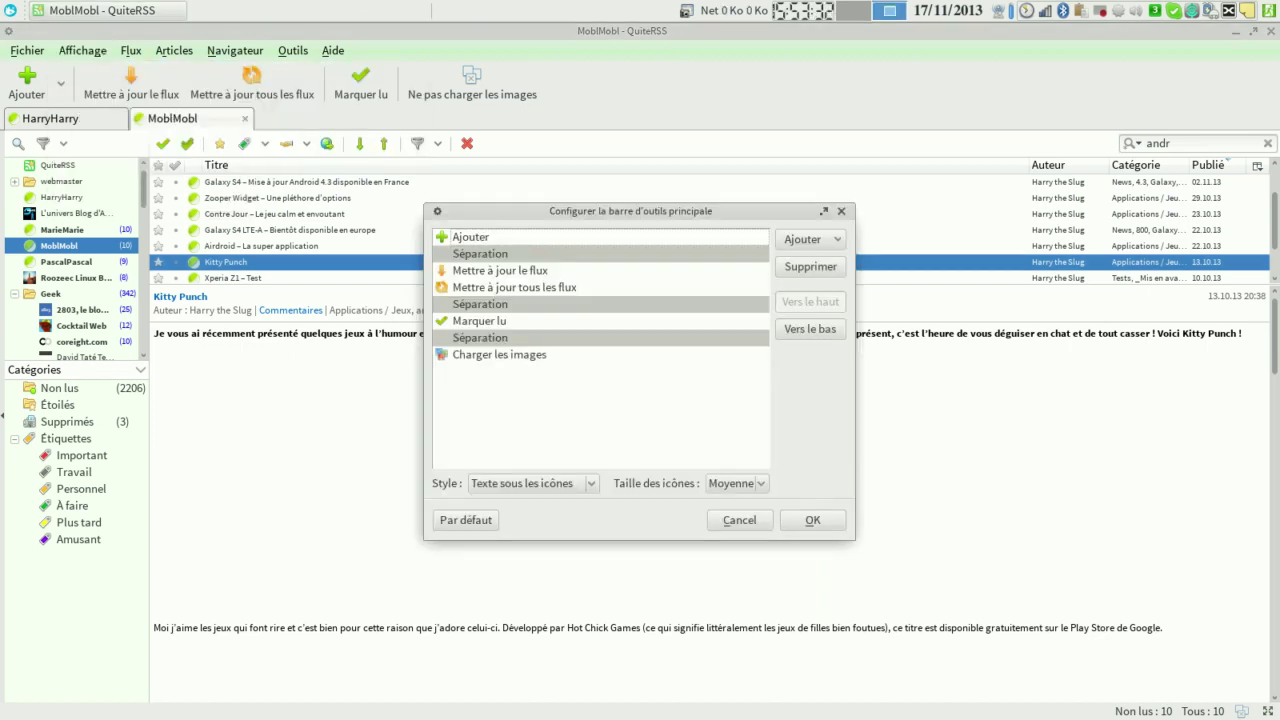
pyautogui.click(810, 239)
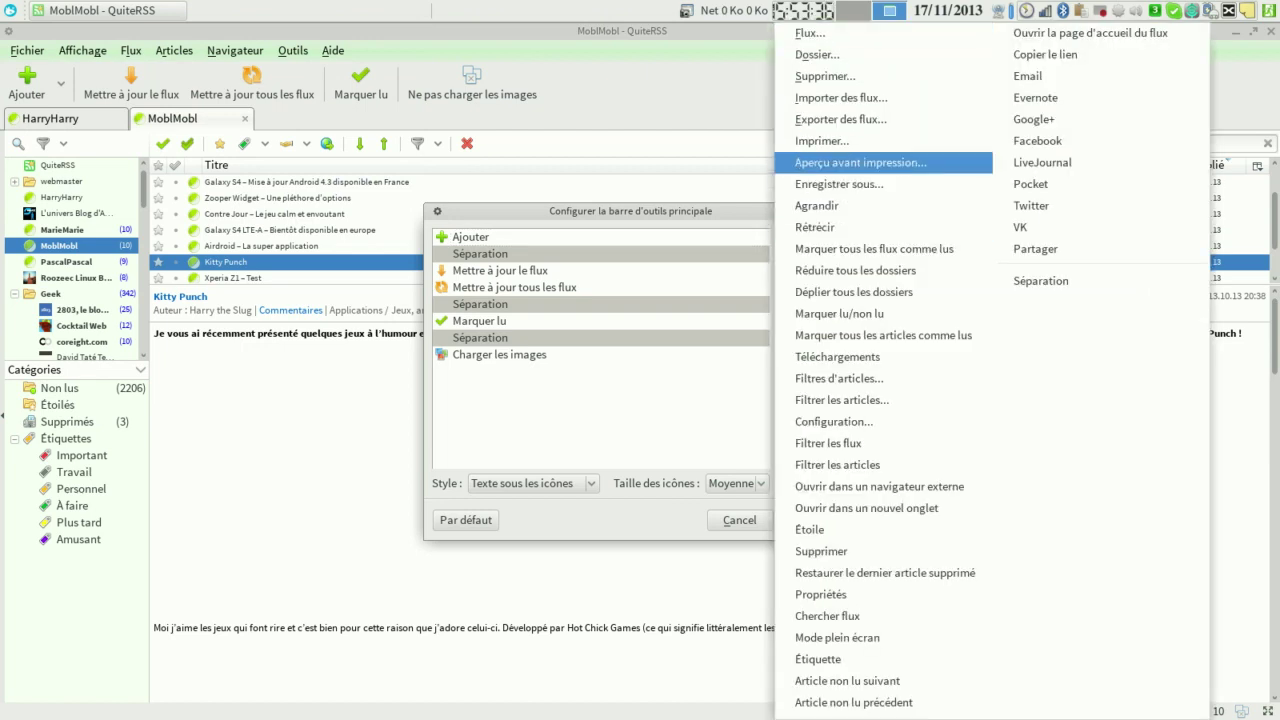
pyautogui.click(830, 205)
pyautogui.click(810, 239)
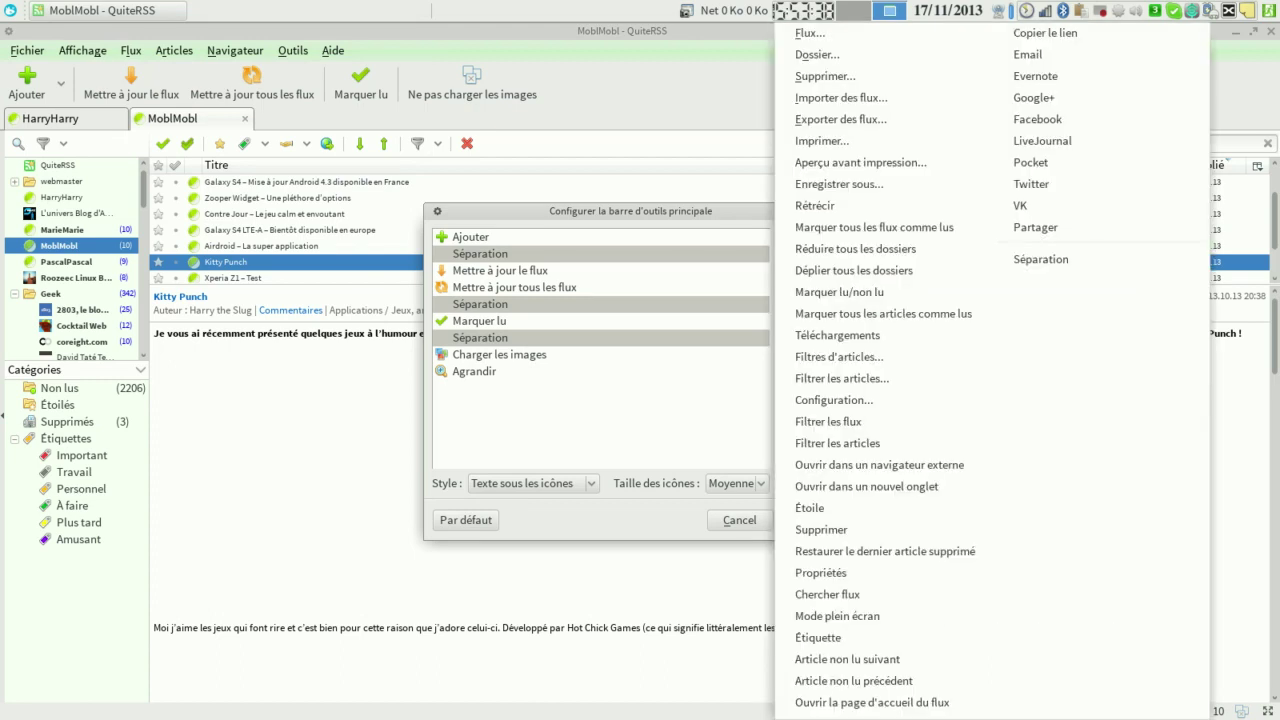
pyautogui.click(860, 466)
pyautogui.click(810, 239)
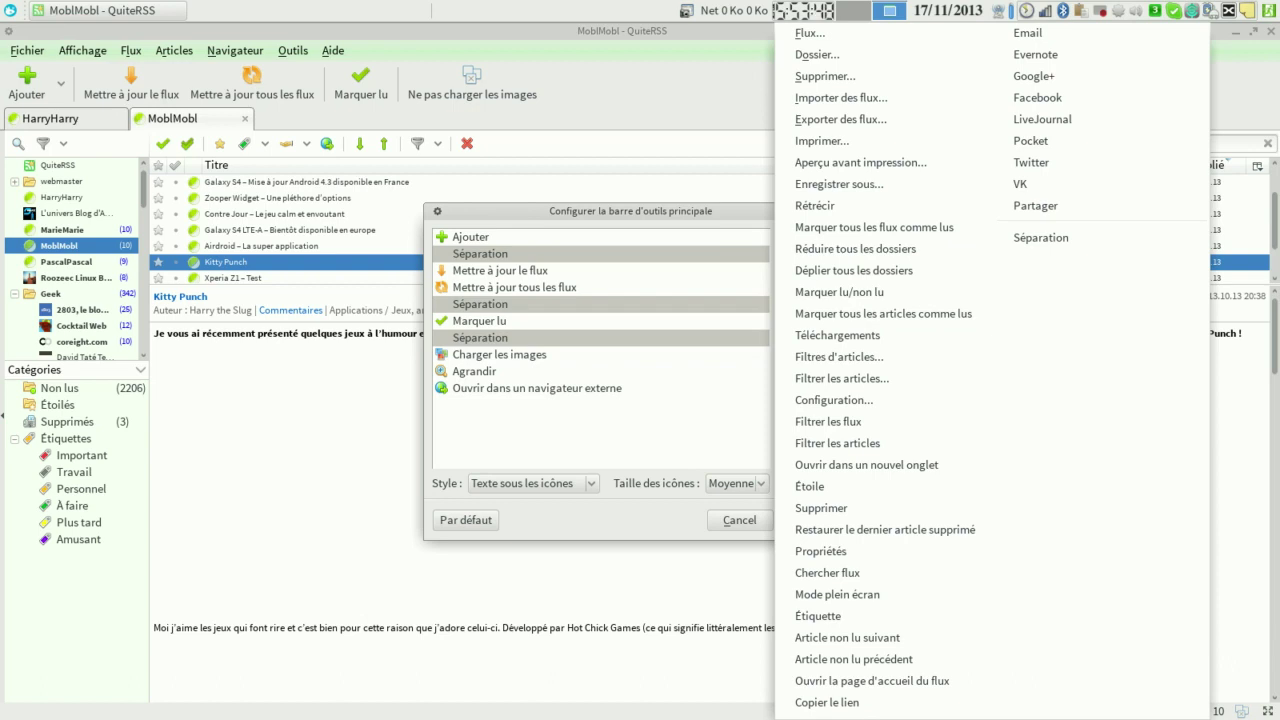
pyautogui.press('Escape')
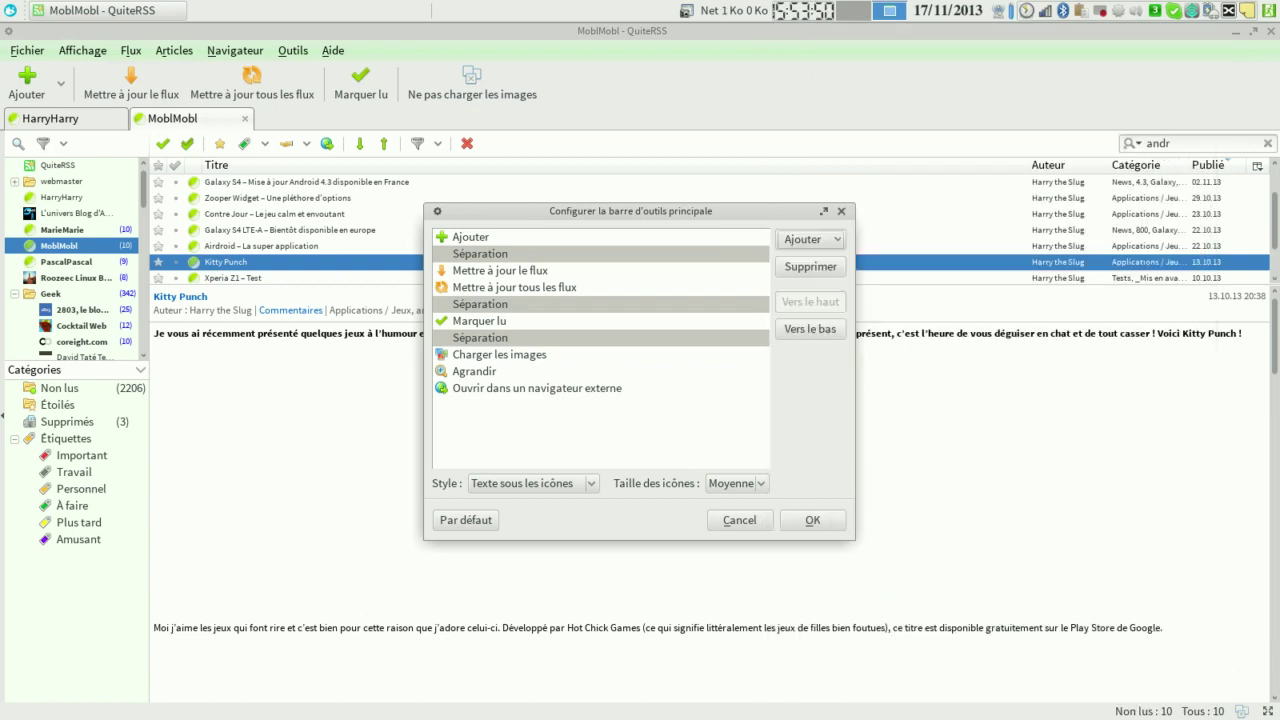
pyautogui.press('Return')
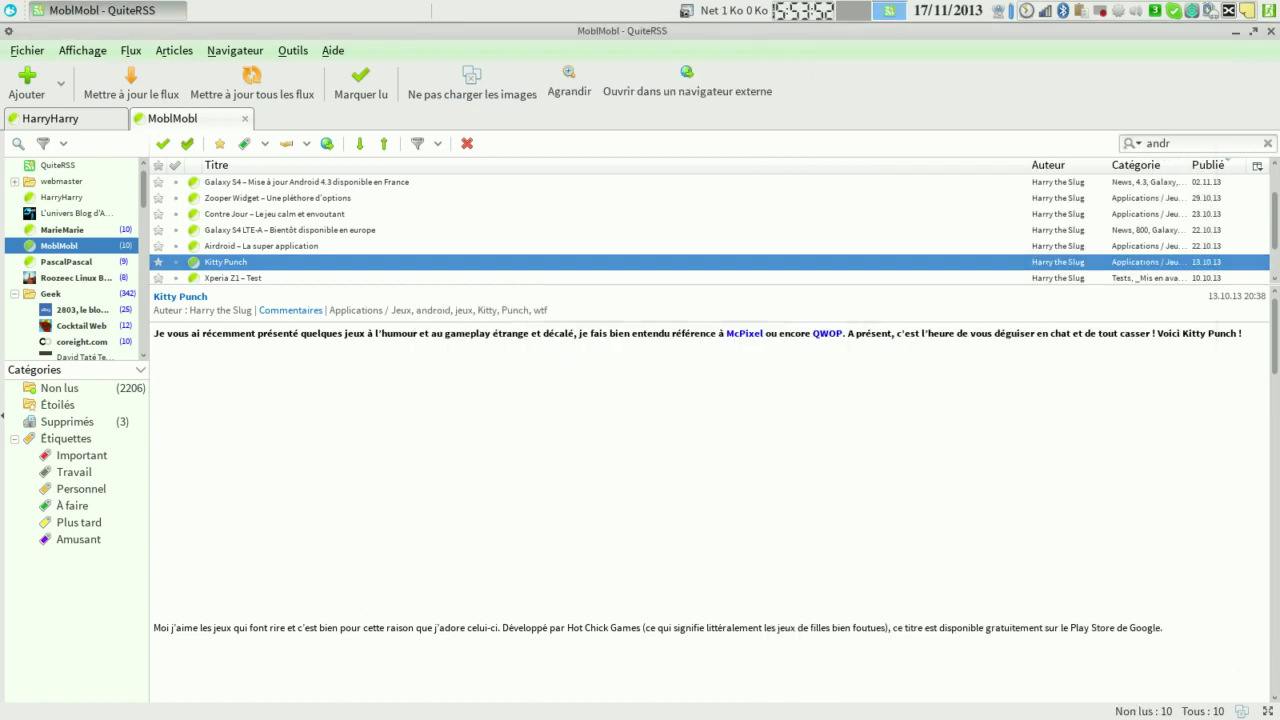
# Change the application style to Système2.
pyautogui.click(131, 50)
pyautogui.moveTo(82, 50)
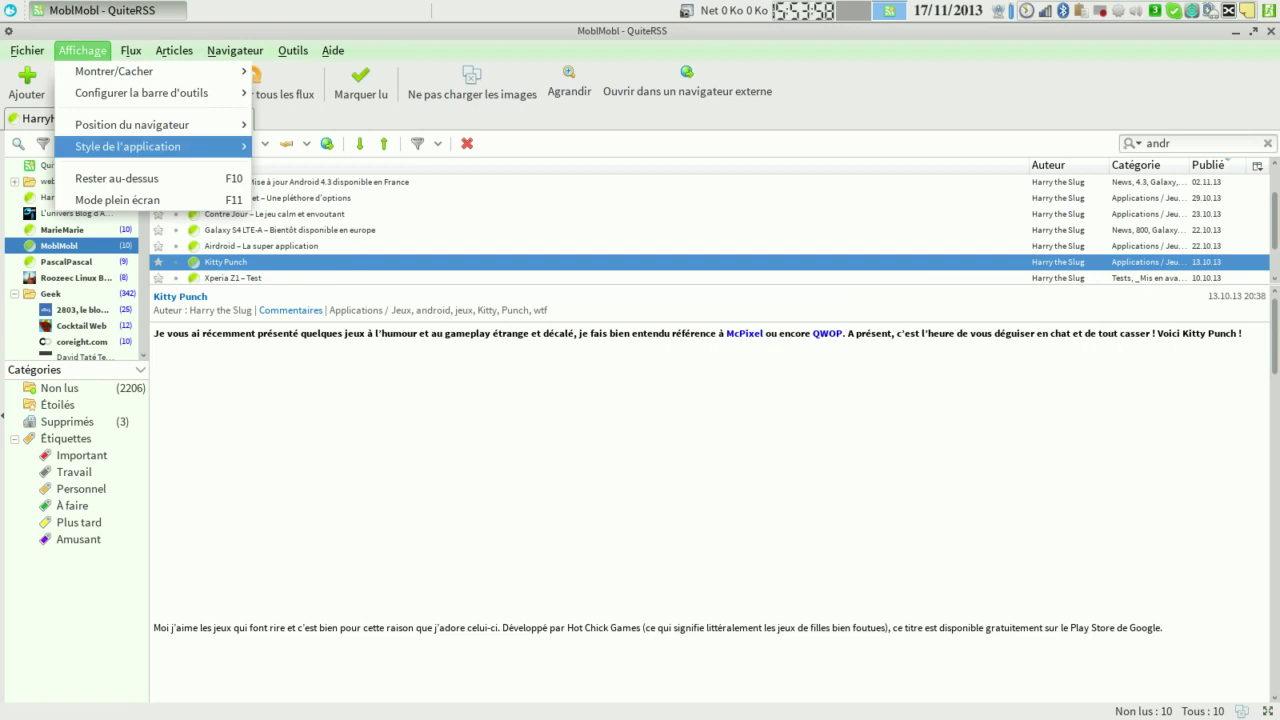
pyautogui.moveTo(128, 146)
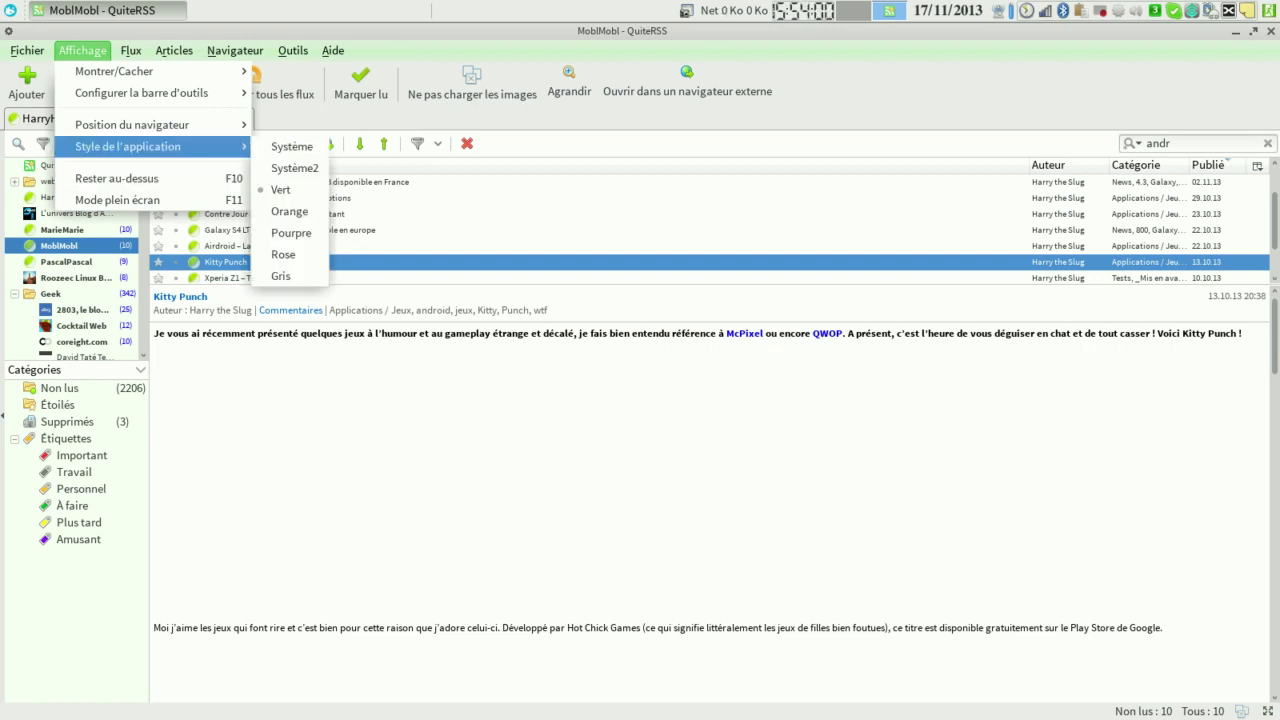
pyautogui.click(294, 168)
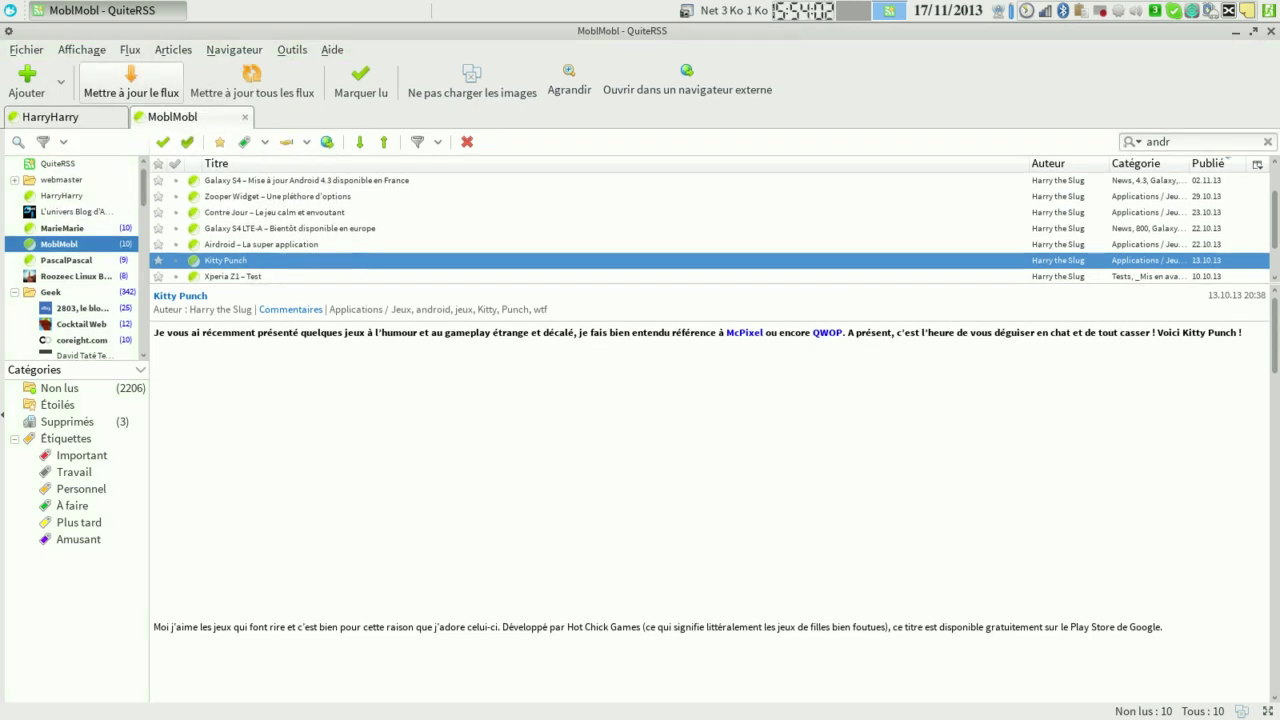
# Show the Dernière mise à jour column in the feed list.
pyautogui.click(82, 49)
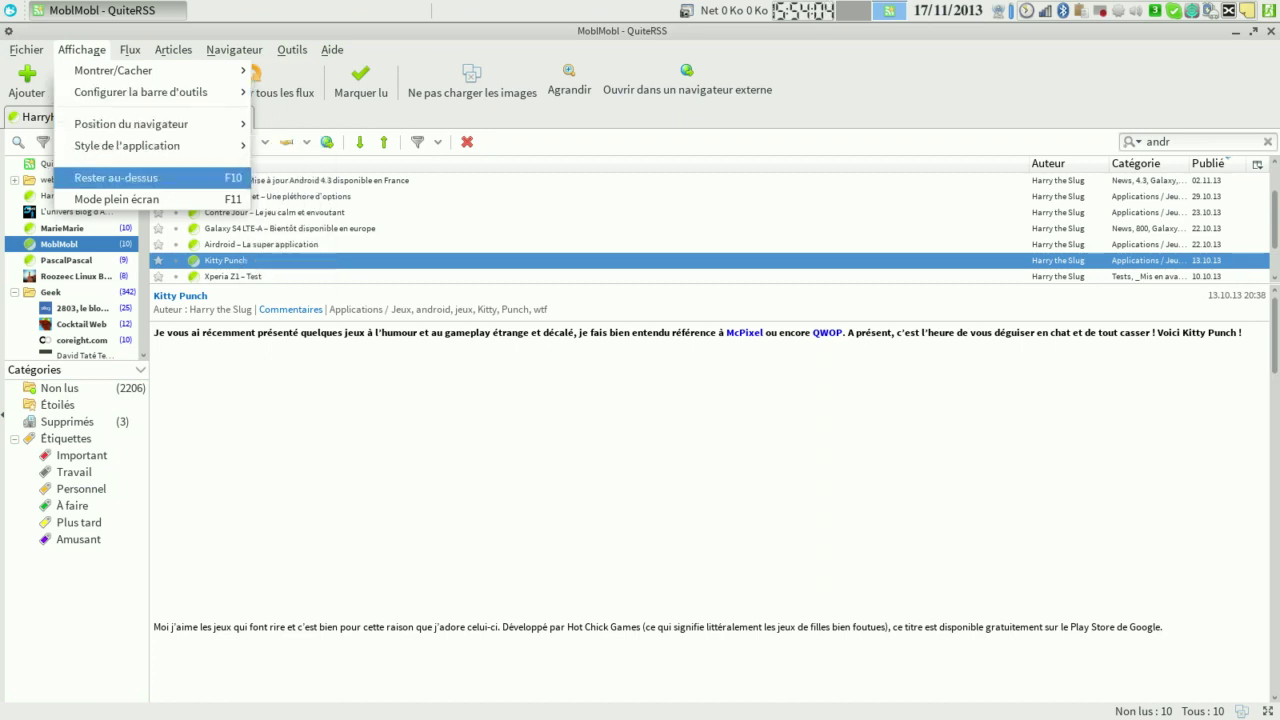
pyautogui.moveTo(130, 50)
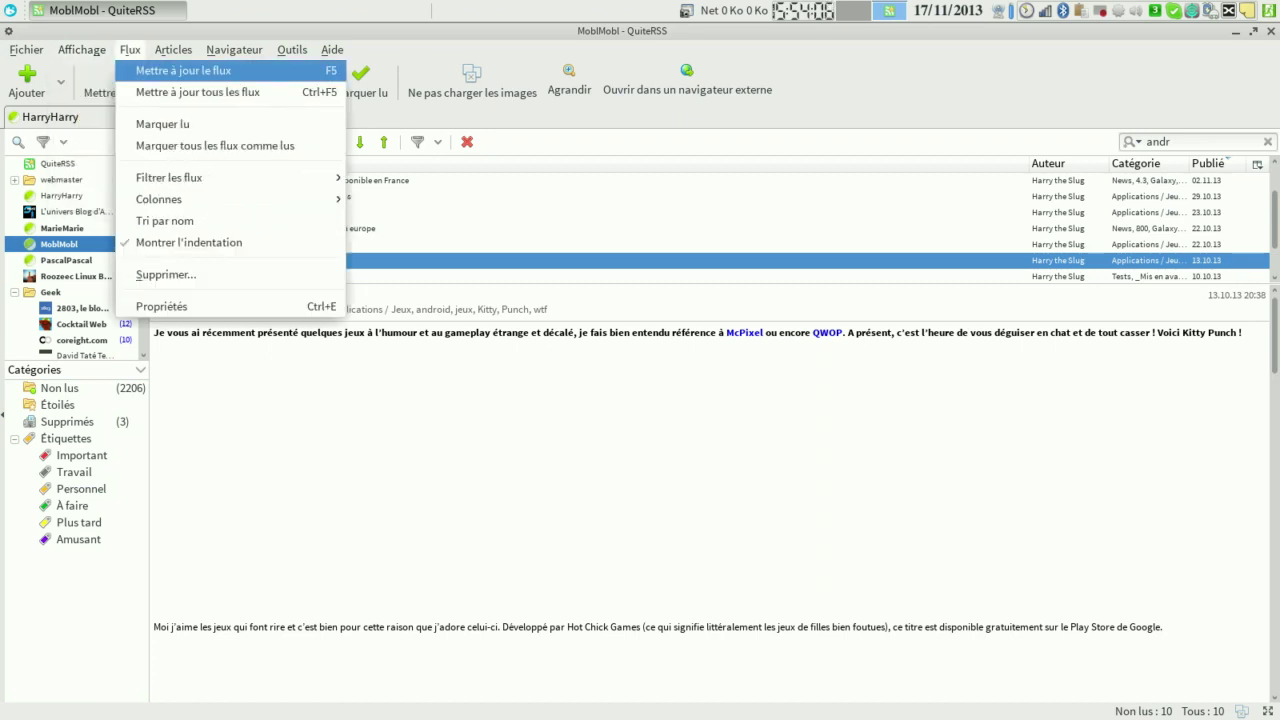
pyautogui.moveTo(200, 199)
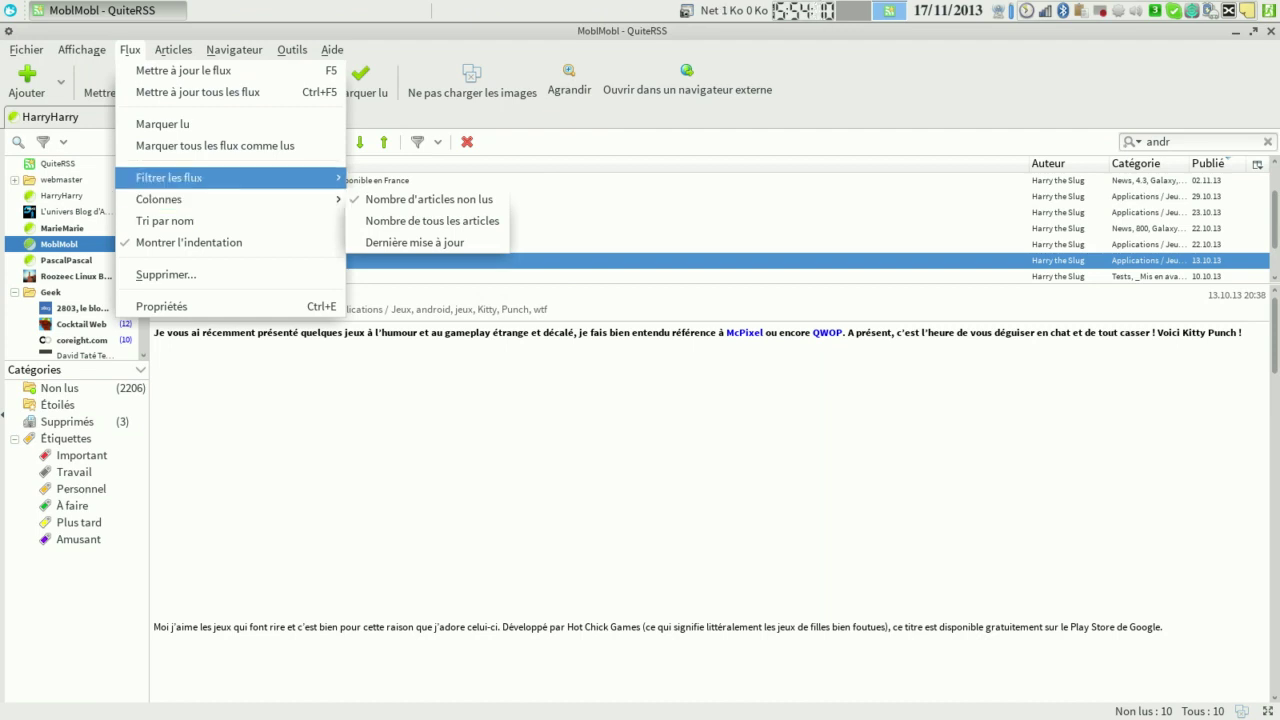
pyautogui.click(414, 242)
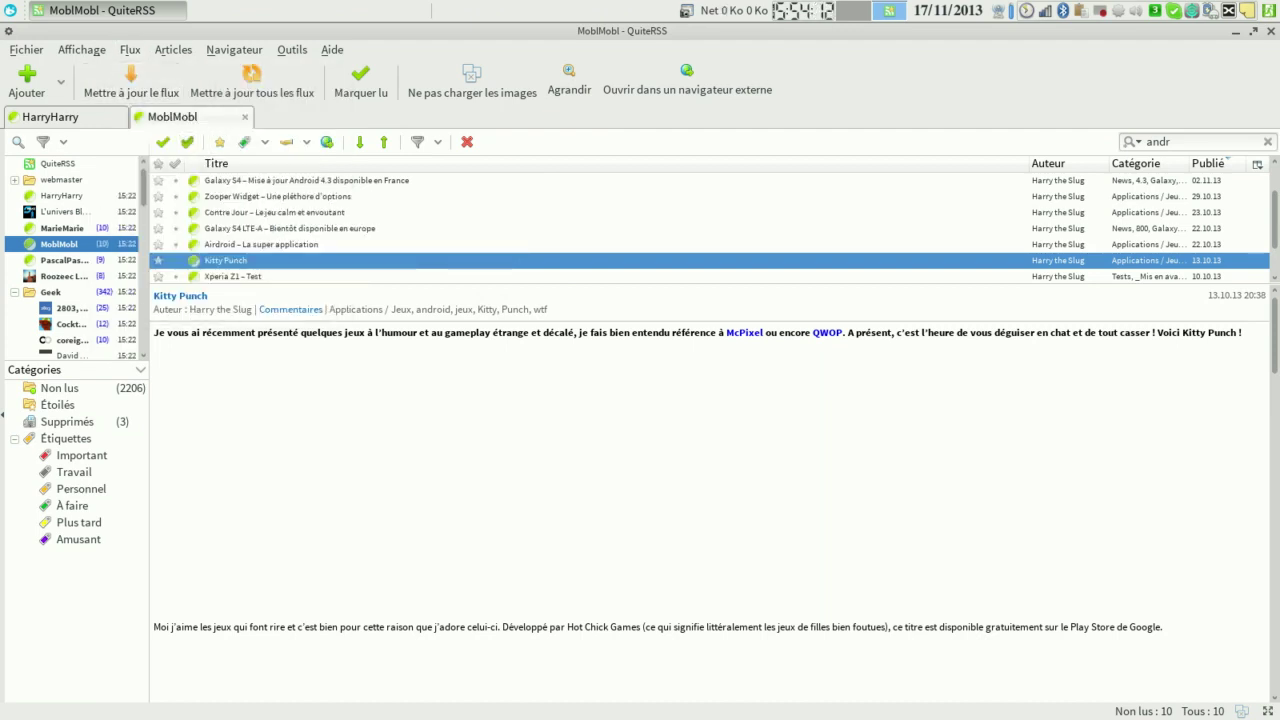
# Examine the MoblMobl feed's general, column, authentication and status properties, and leave them without saving changes.
pyautogui.click(130, 49)
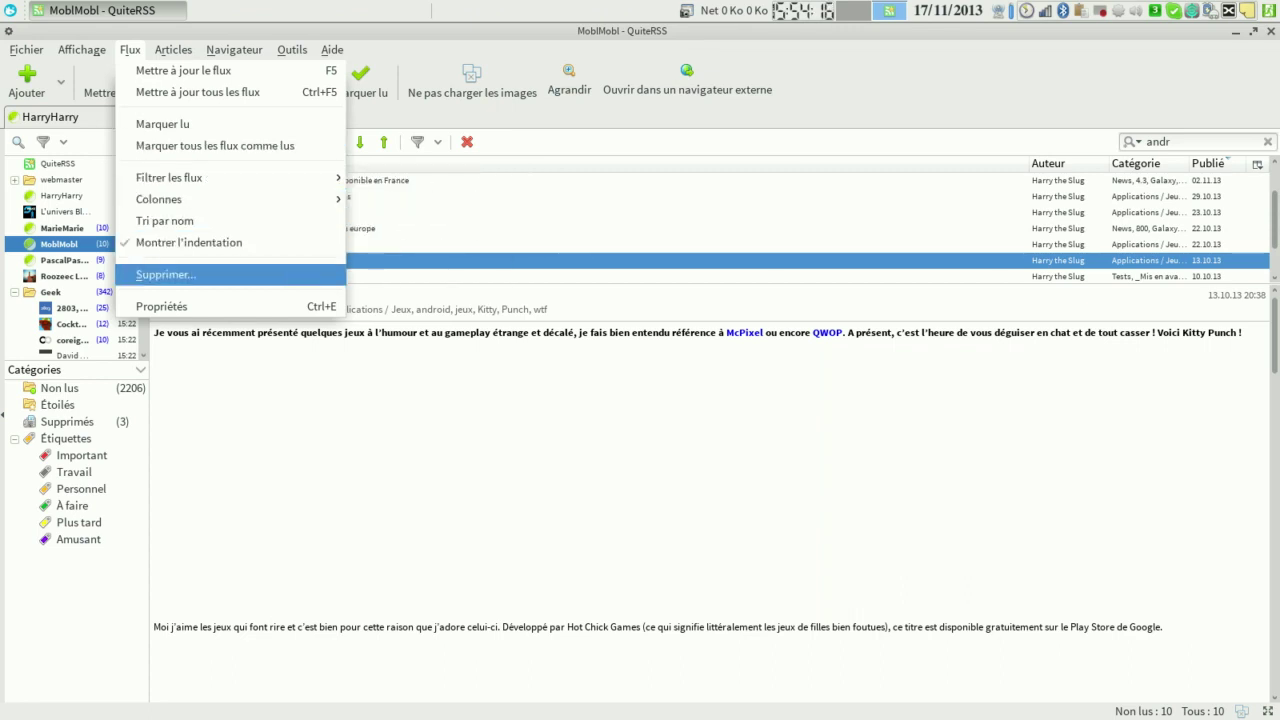
pyautogui.click(161, 306)
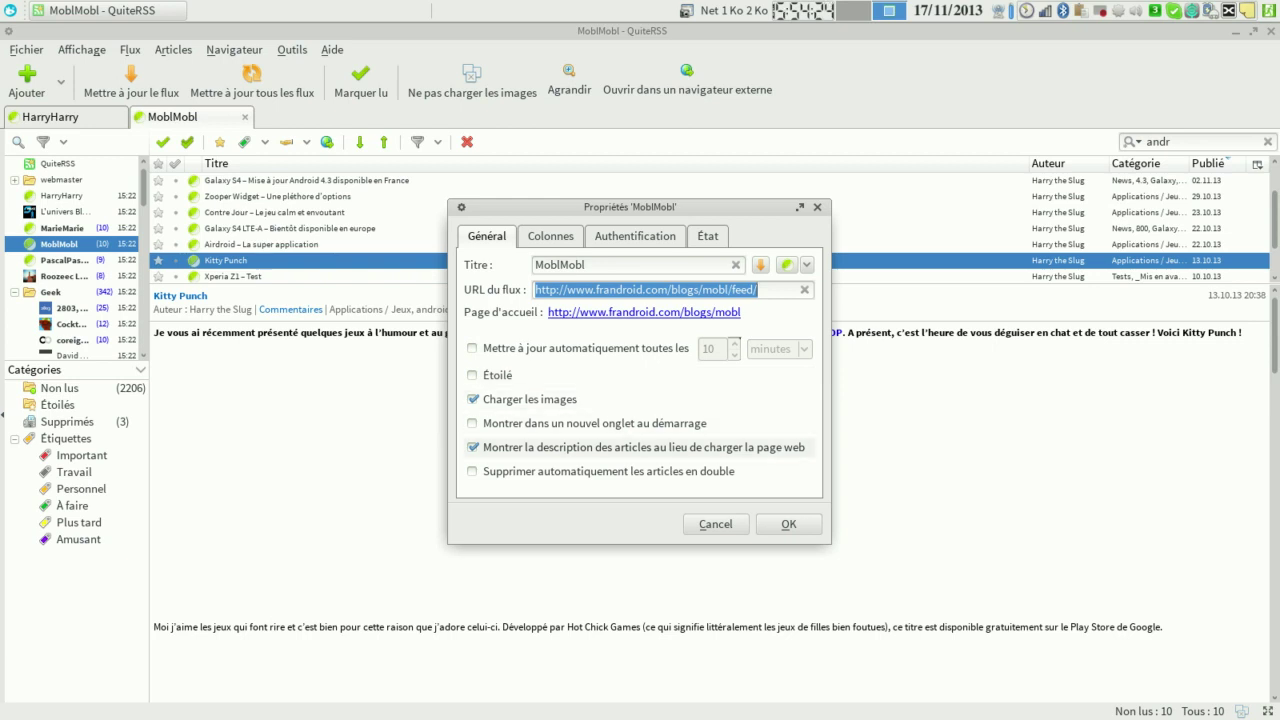
pyautogui.click(550, 236)
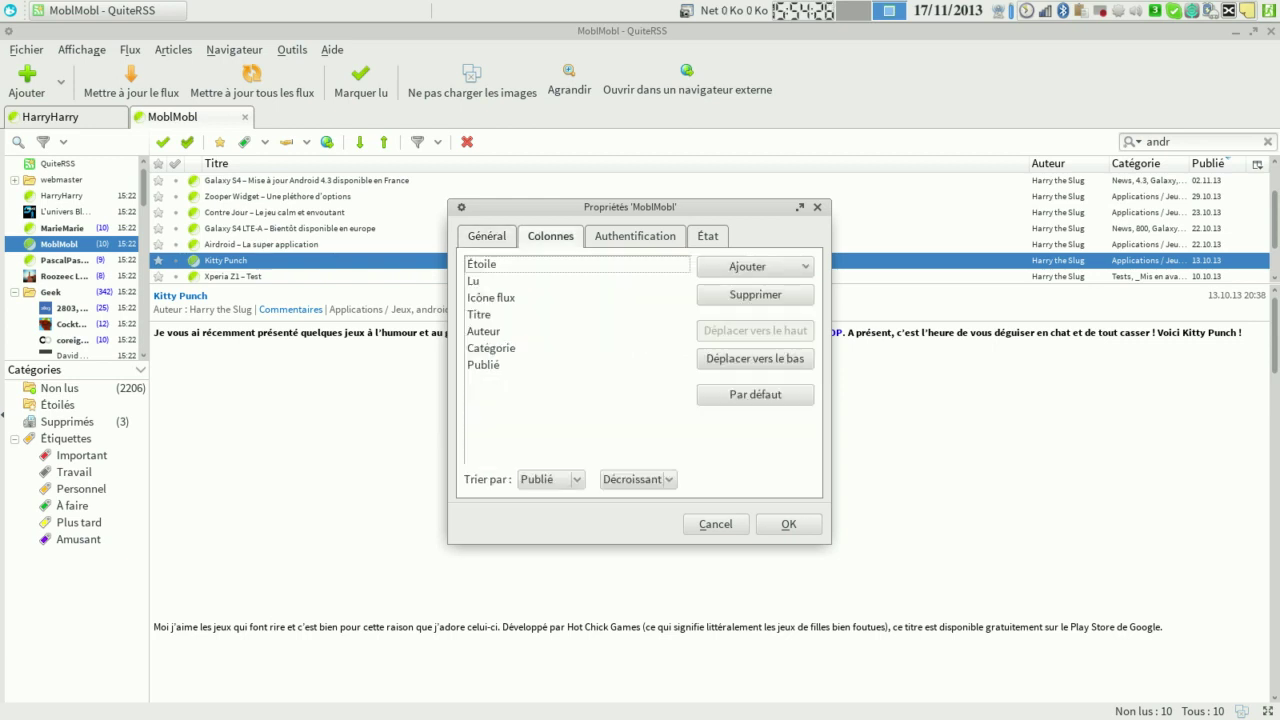
pyautogui.click(635, 236)
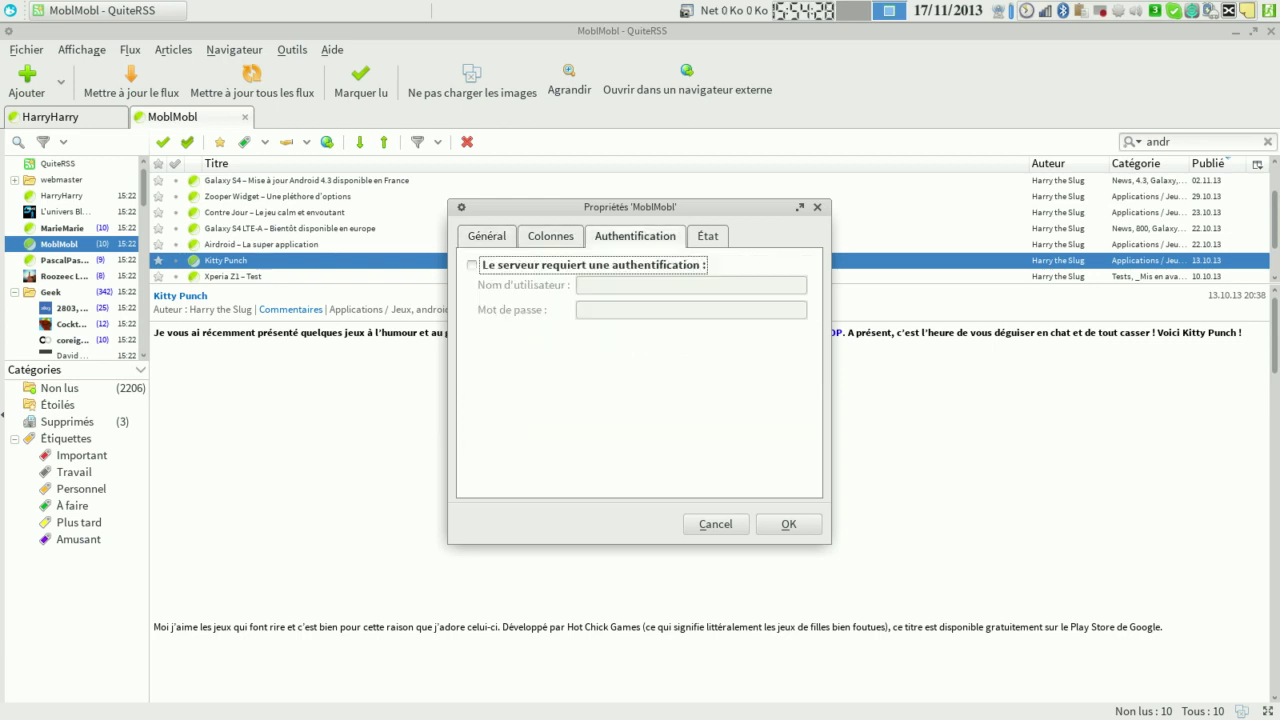
pyautogui.click(708, 236)
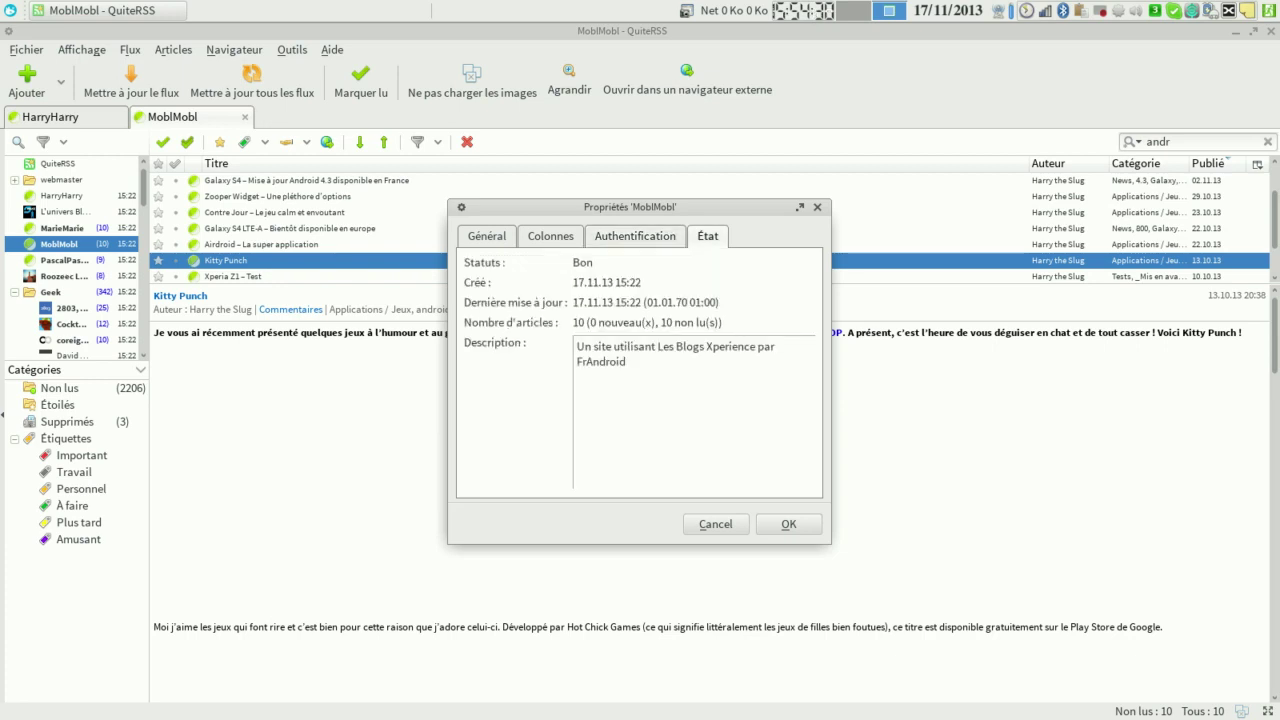
pyautogui.click(715, 524)
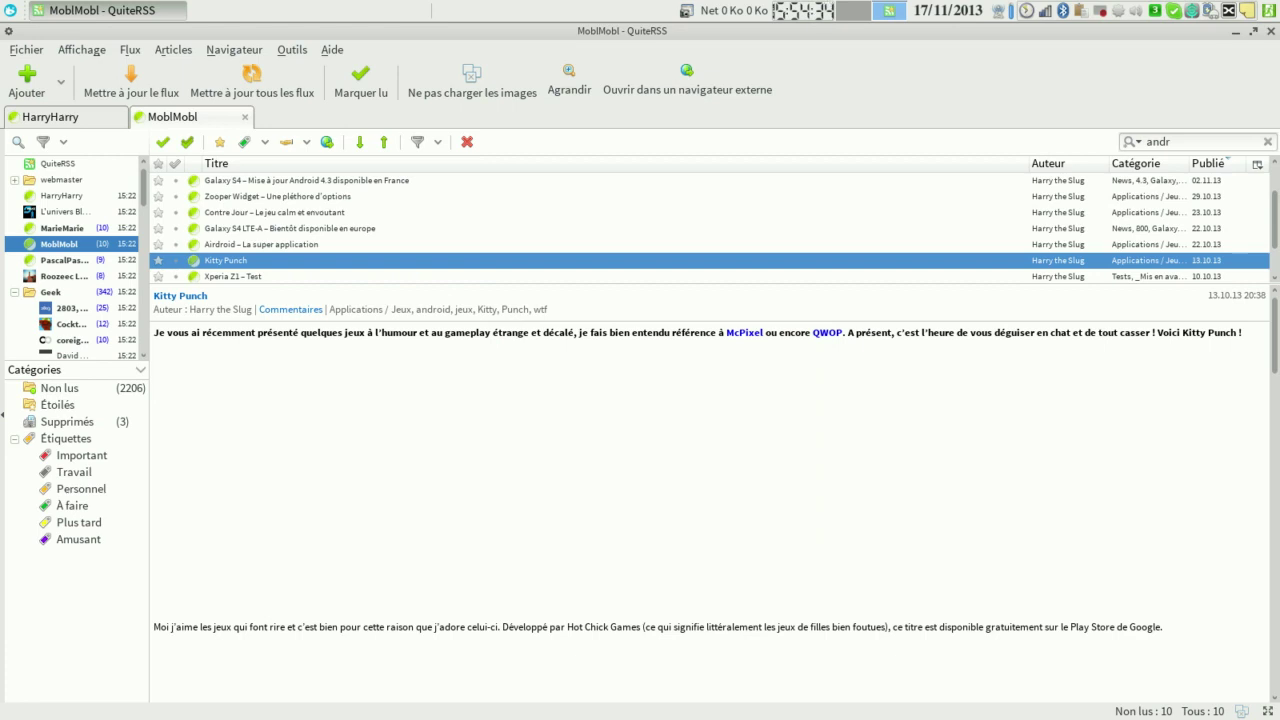
# Examine the commands available for articles and for the built-in browser, including printing and saving.
pyautogui.click(130, 50)
pyautogui.moveTo(173, 50)
pyautogui.press('Down')
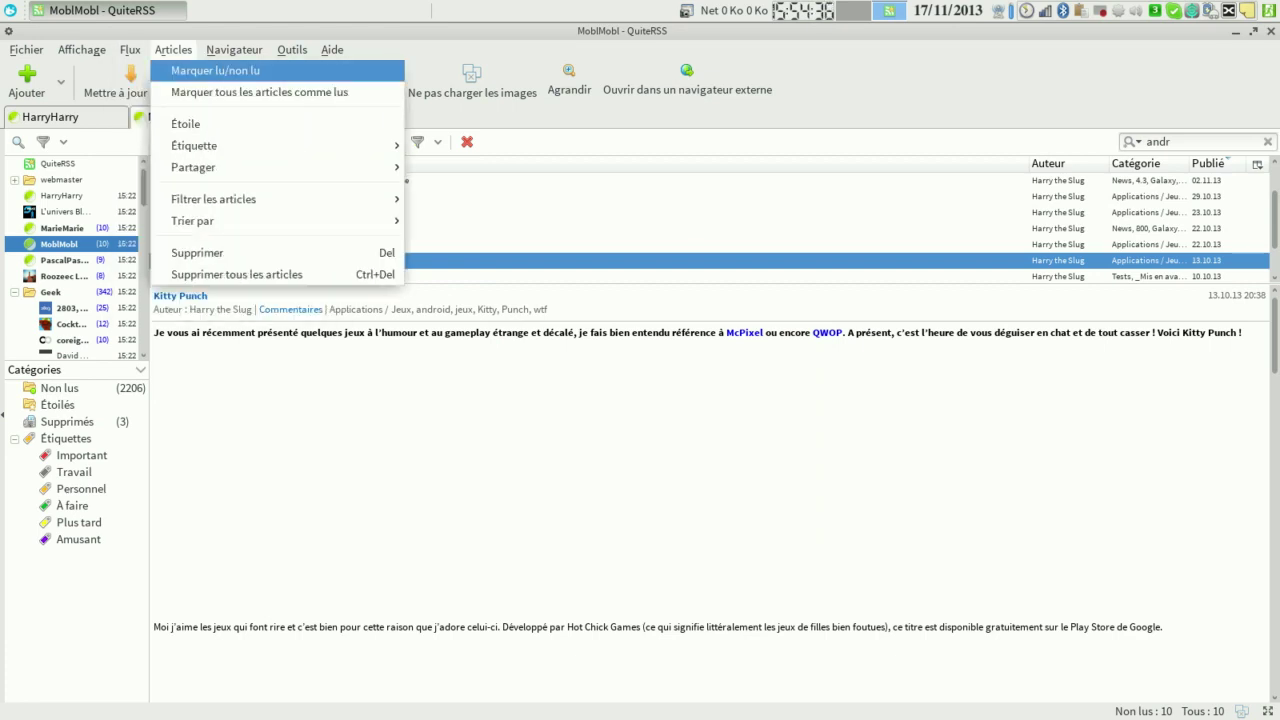
pyautogui.press('Right')
pyautogui.press('Down')
pyautogui.press('Down')
pyautogui.press('Down')
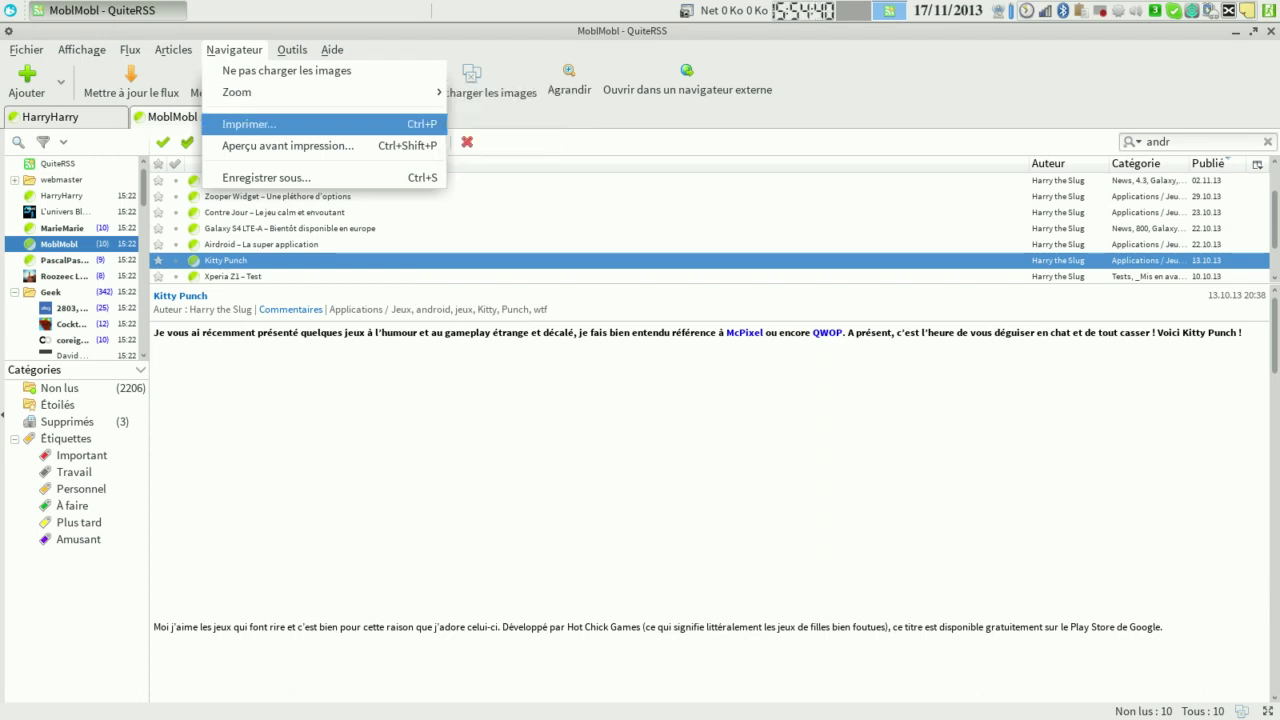
pyautogui.press('Down')
pyautogui.press('Down')
pyautogui.press('Up')
pyautogui.press('Up')
pyautogui.press('Up')
pyautogui.press('Up')
# Open the Téléchargements page from the available tools.
pyautogui.press('Right')
pyautogui.press('Down')
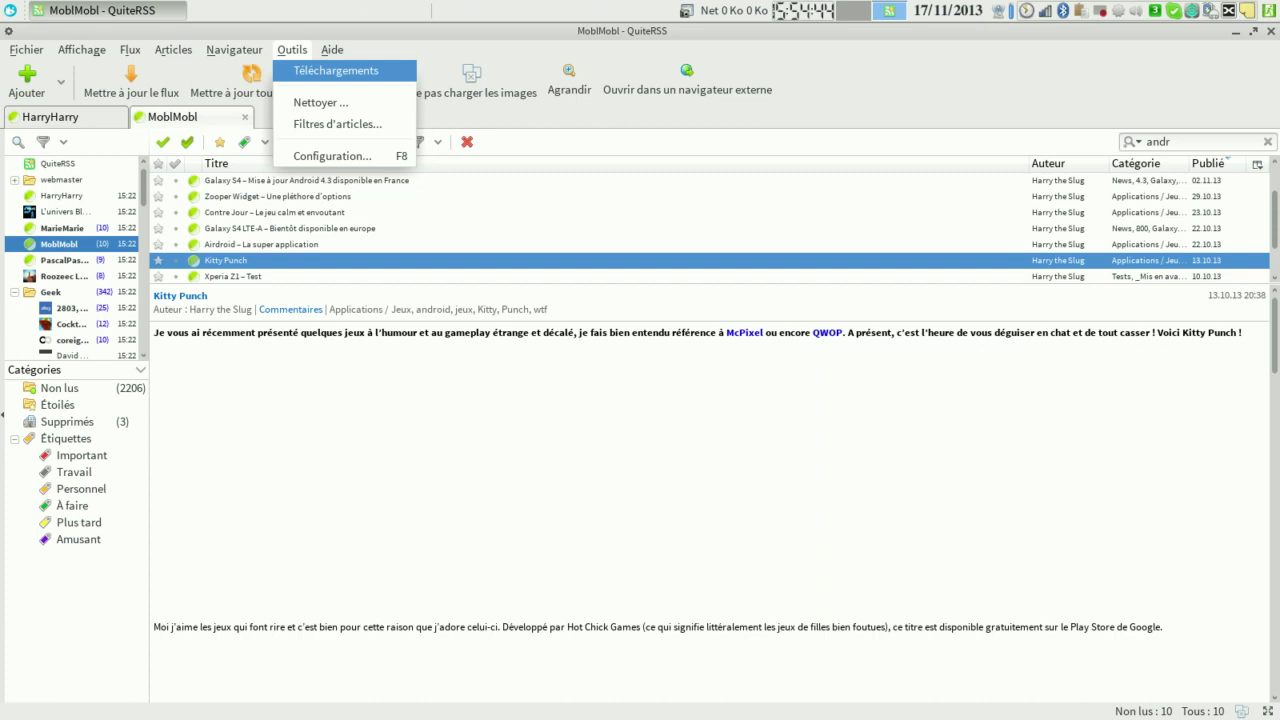
pyautogui.press('Return')
# Start a Nettoyer cleanup covering all feeds and set the maximum age of articles to keep to 16 days.
pyautogui.hotkey('alt', 'o')
pyautogui.press('Down')
pyautogui.press('Down')
pyautogui.press('Return')
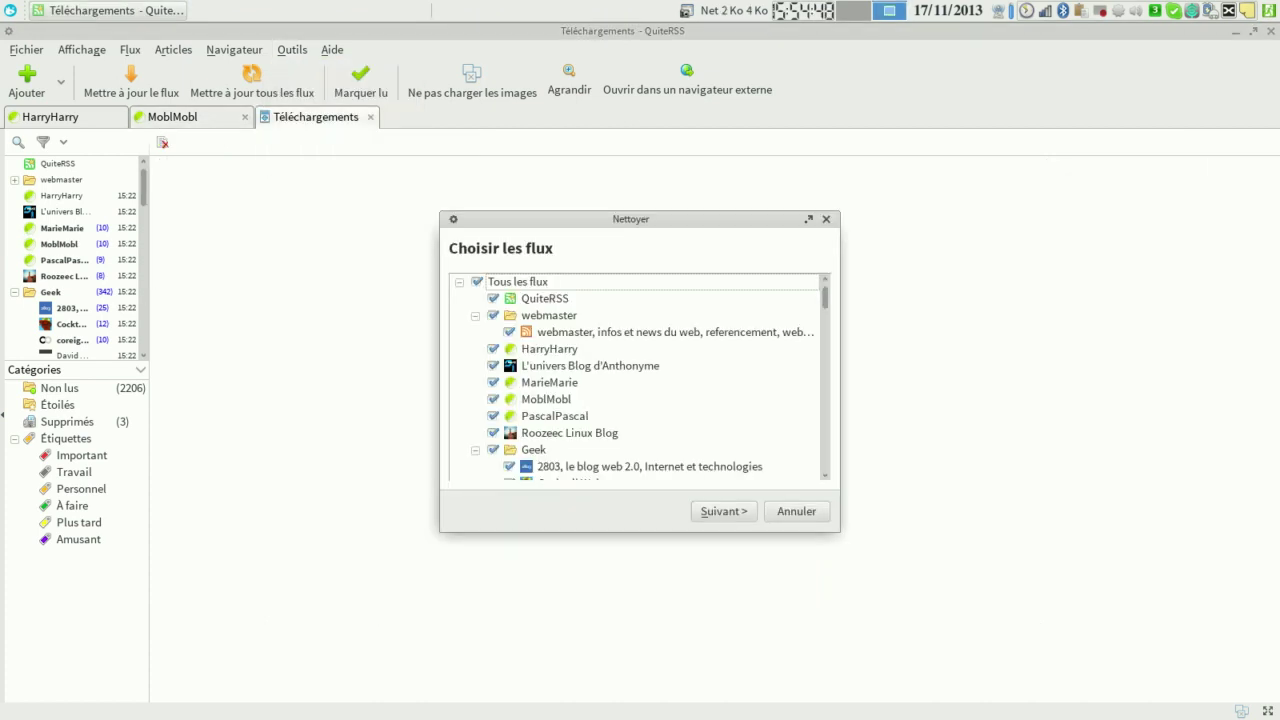
pyautogui.press('Return')
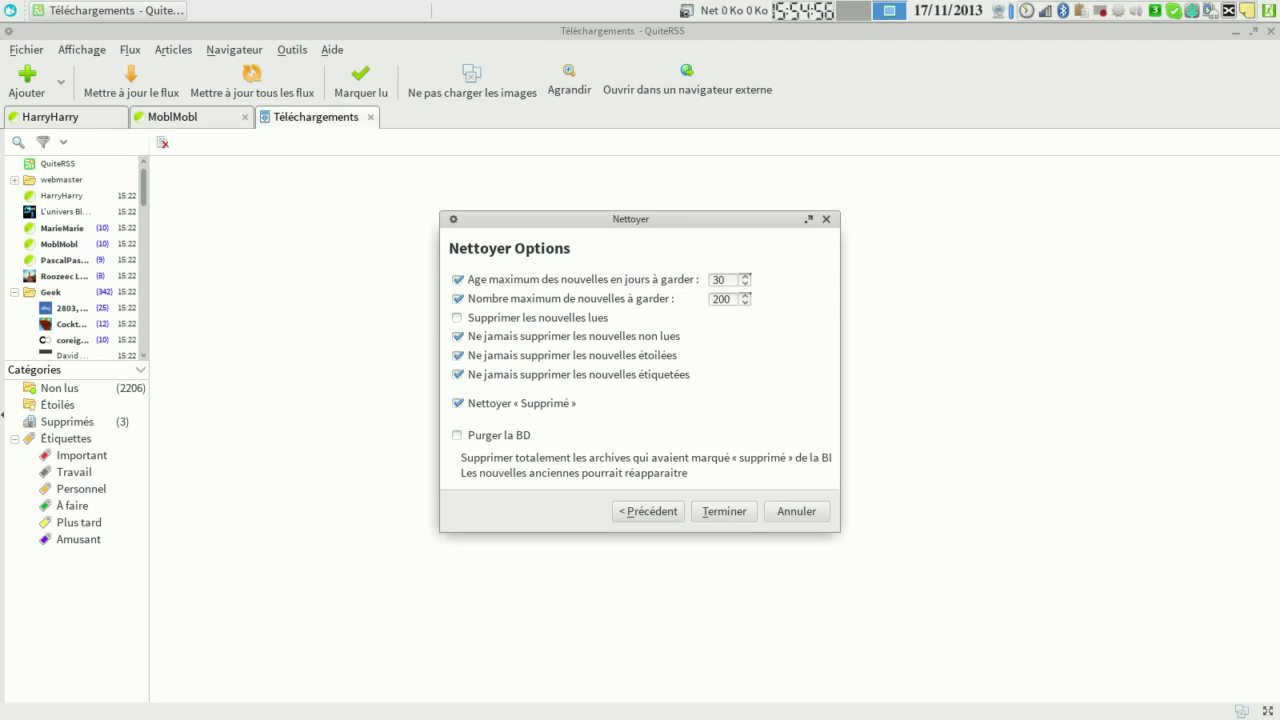
pyautogui.press('Down')
pyautogui.press('Down')
pyautogui.press('Down')
pyautogui.press('Down')
pyautogui.press('Down')
pyautogui.press('Down')
pyautogui.press('Down')
# Enable Purger la BD and Supprimer les nouvelles lues, and run the cleanup.
pyautogui.click(458, 435)
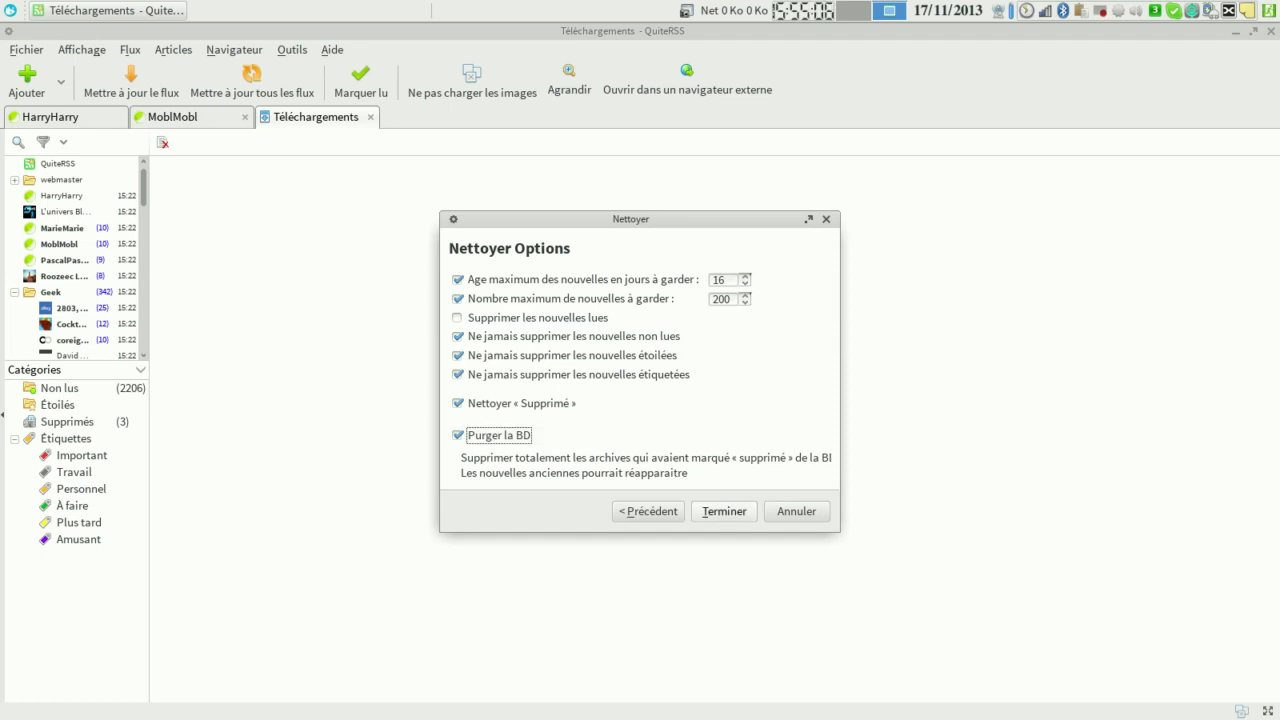
pyautogui.click(458, 318)
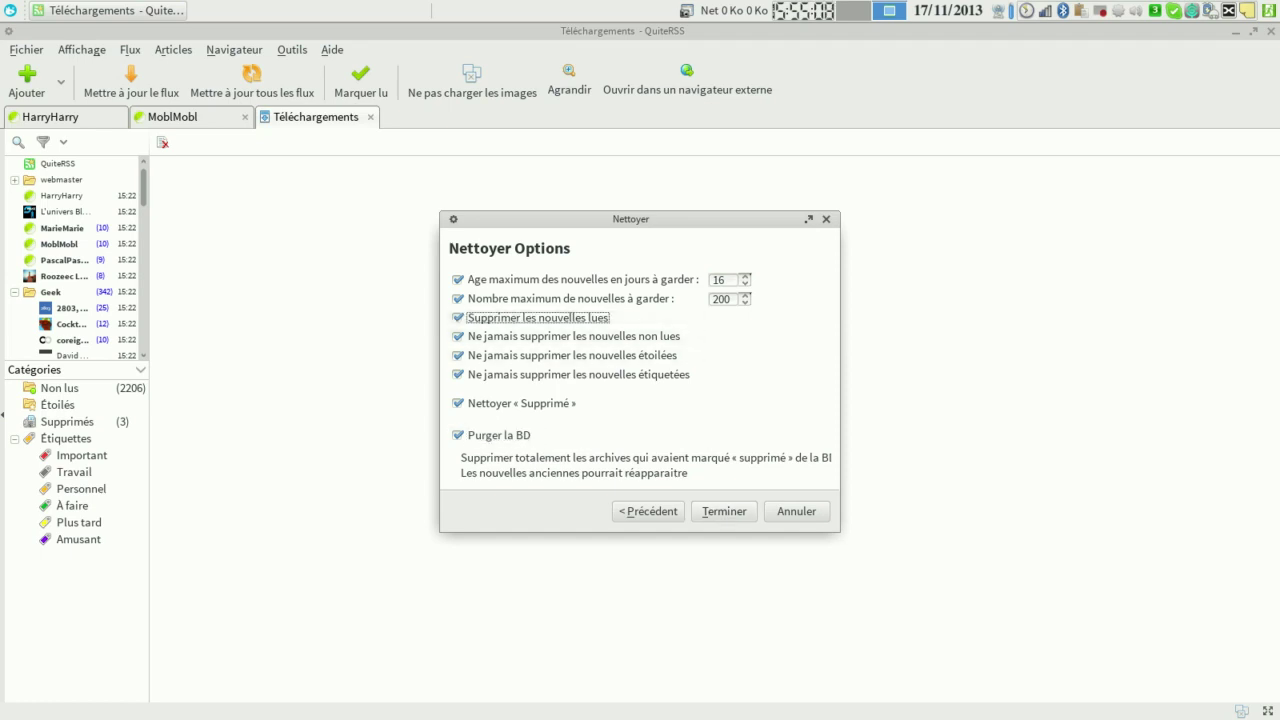
pyautogui.click(724, 511)
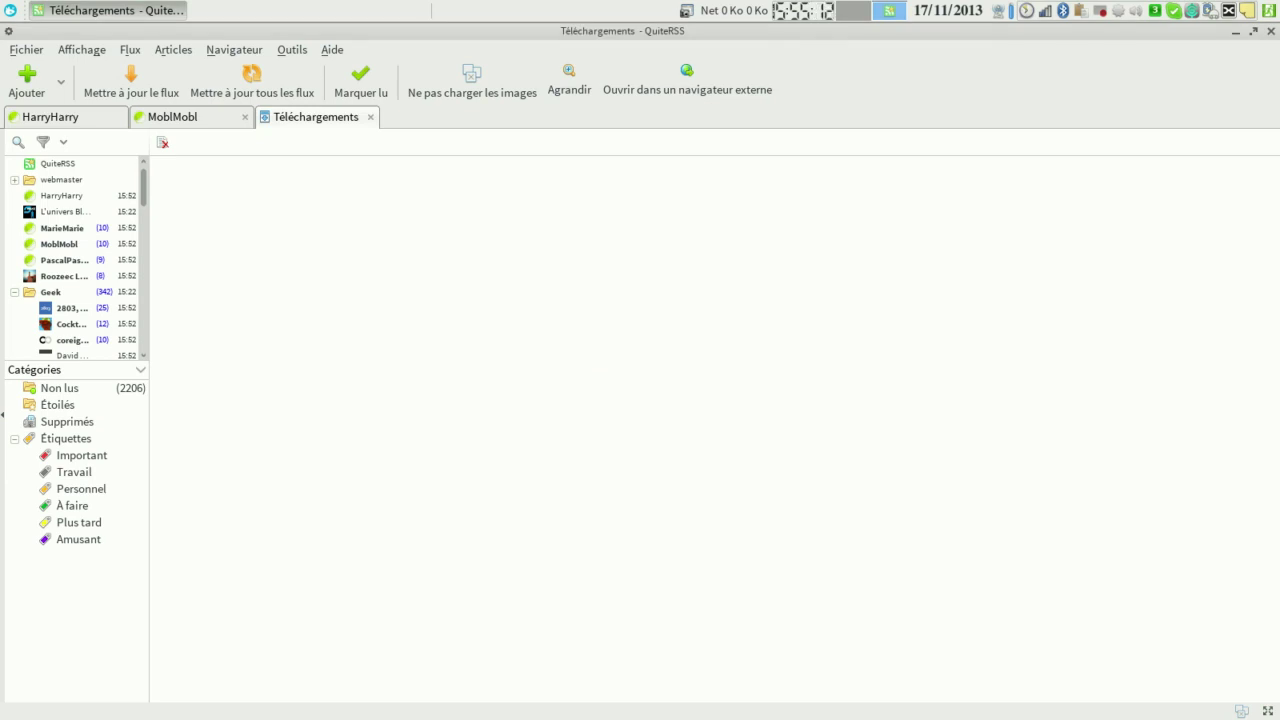
# Create a new article filter named android.
pyautogui.click(292, 50)
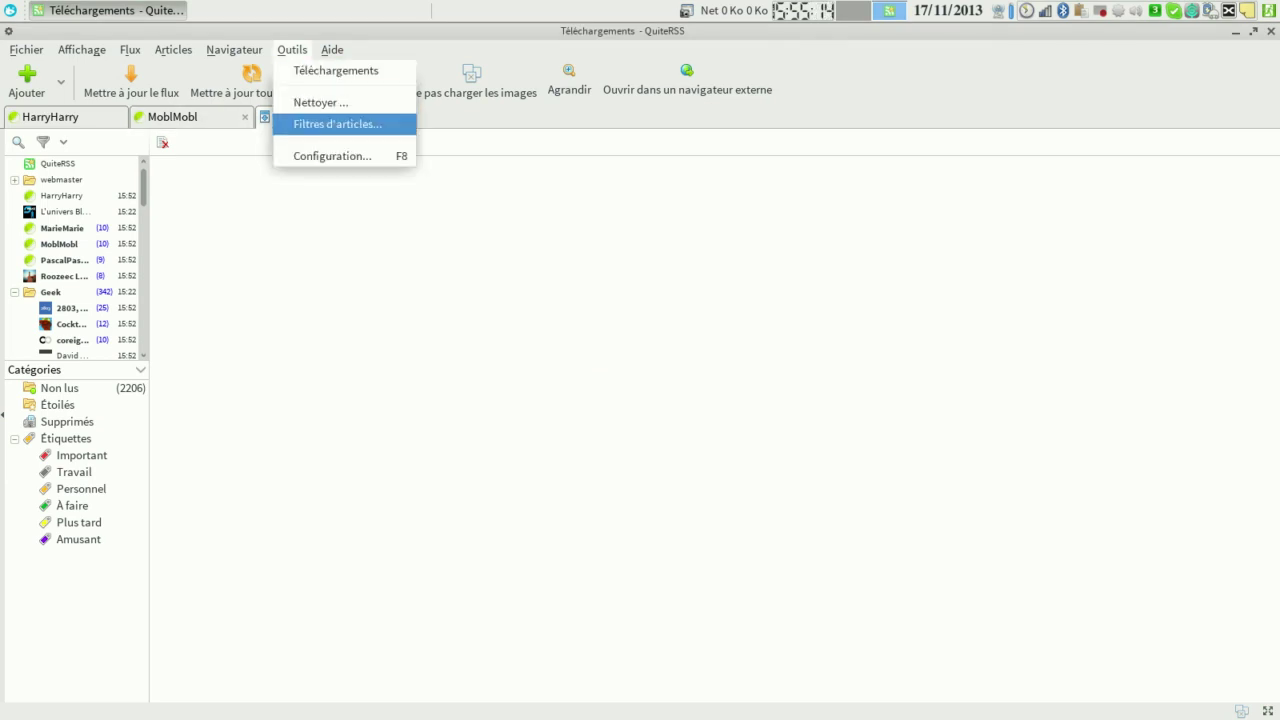
pyautogui.click(336, 124)
pyautogui.press('Return')
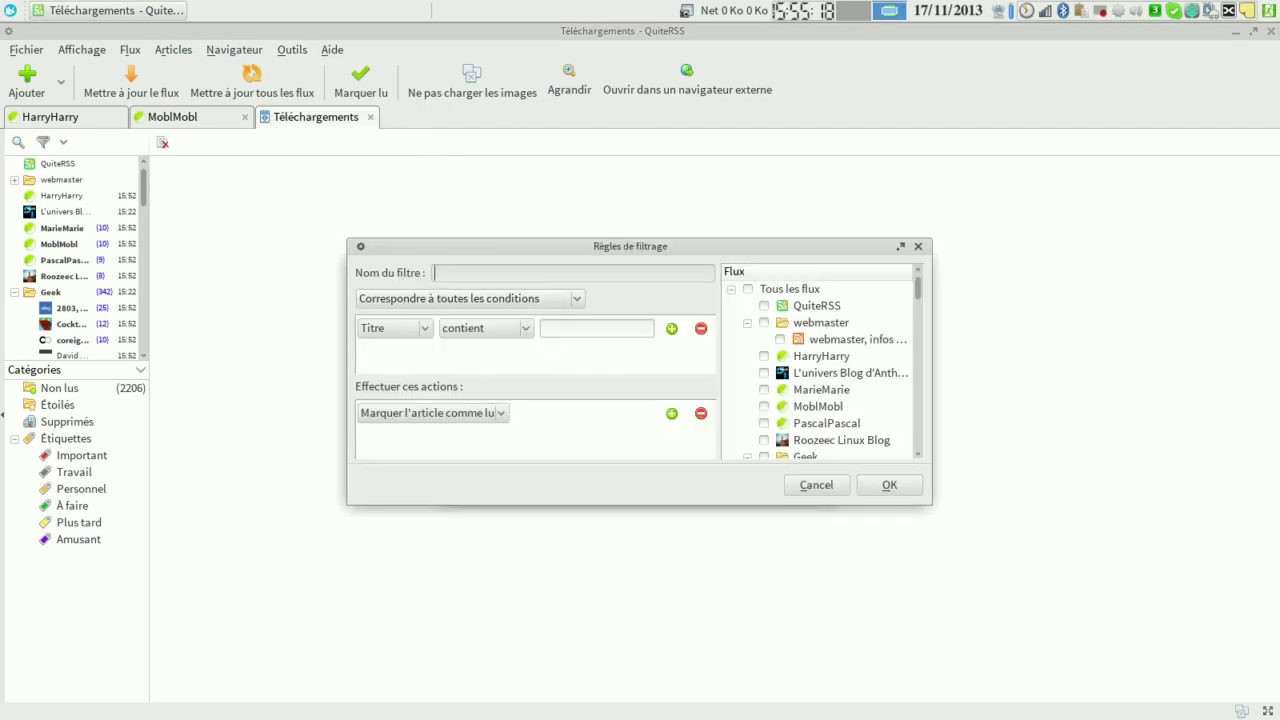
pyautogui.write('android')
# Check the filter's field and operator choices, and set its condition to Titre contient droid.
pyautogui.press('Tab')
pyautogui.hotkey('alt', 'Down')
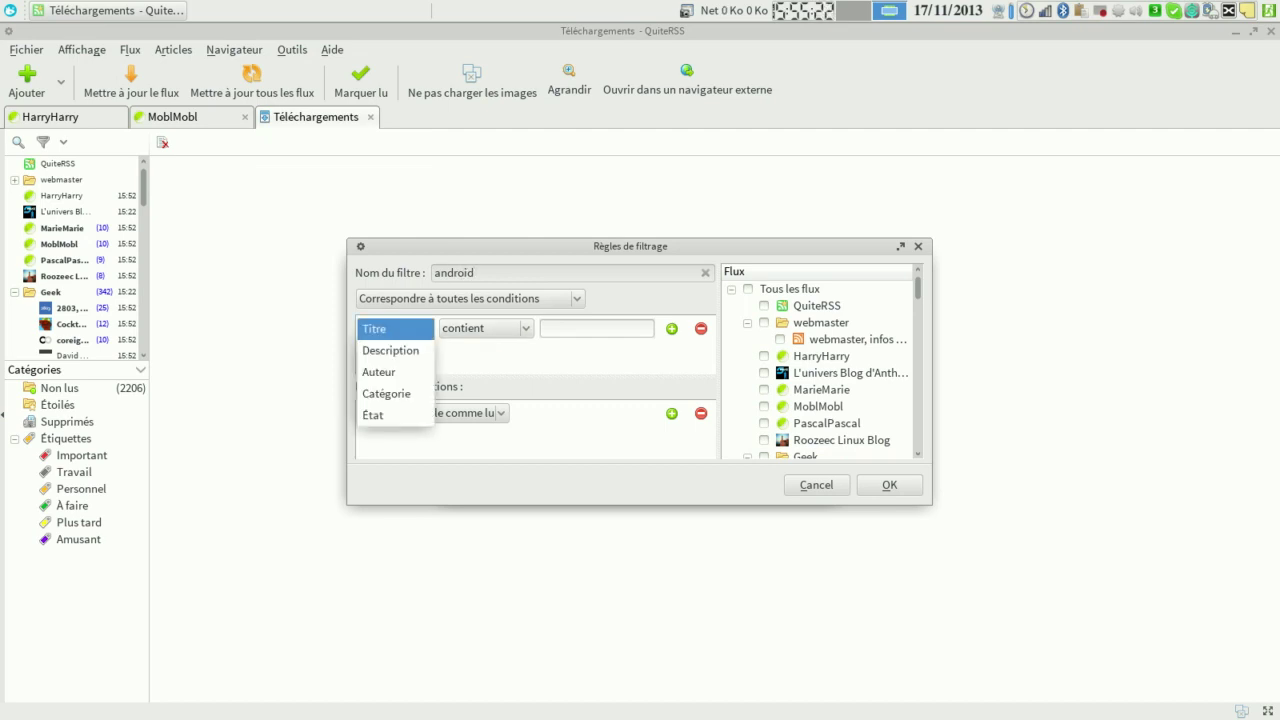
pyautogui.press('Escape')
pyautogui.press('Tab')
pyautogui.hotkey('alt', 'Down')
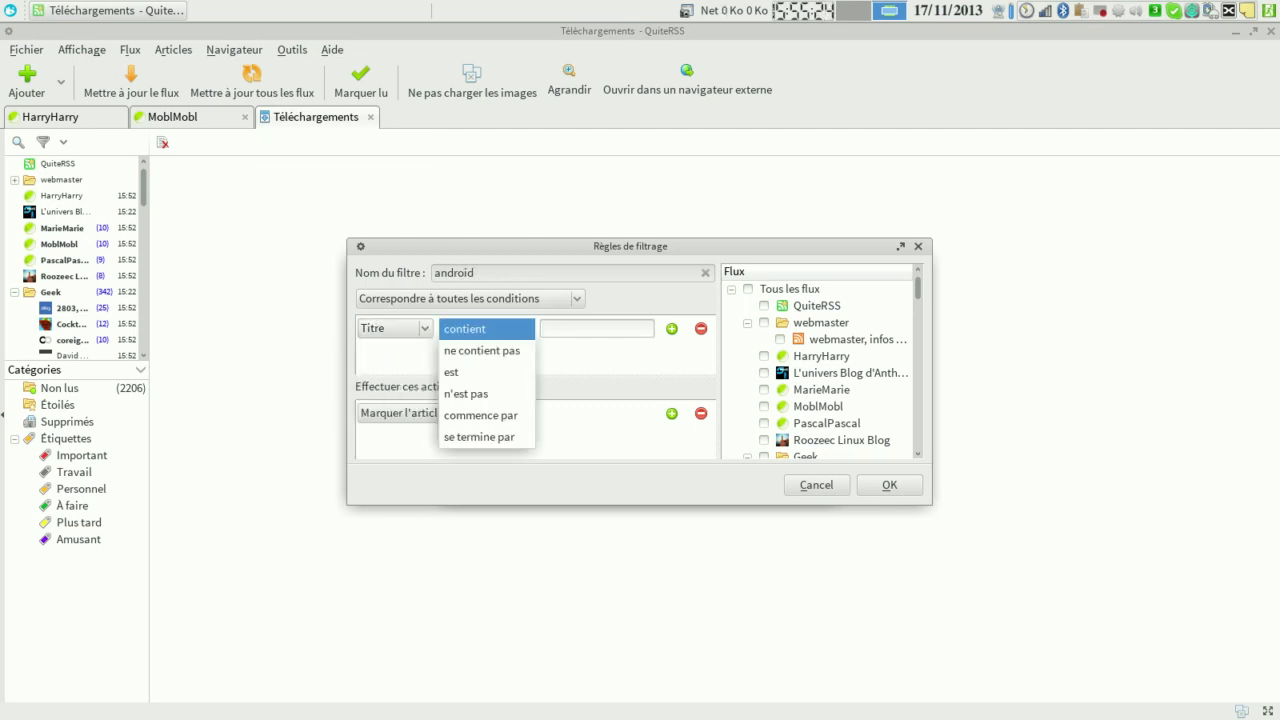
pyautogui.press('Escape')
pyautogui.press('Tab')
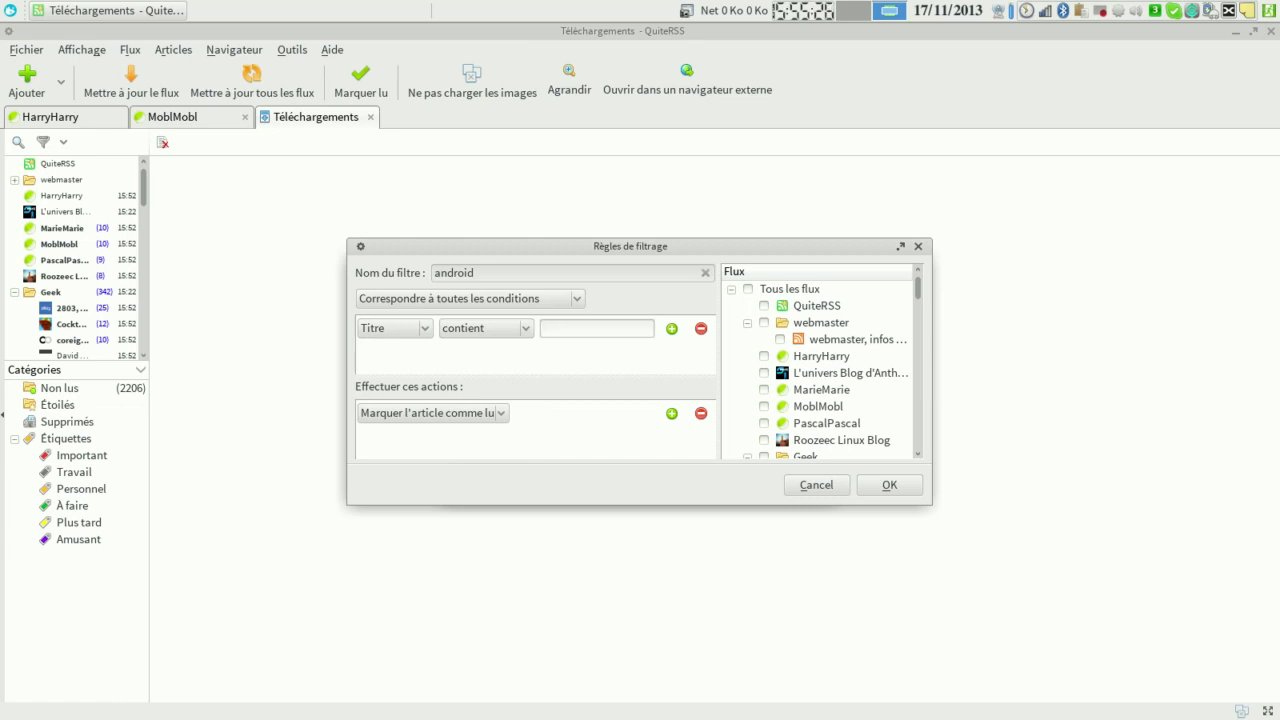
pyautogui.write('droid')
# Apply the android filter to all feeds, save it and close the article filters.
pyautogui.click(748, 288)
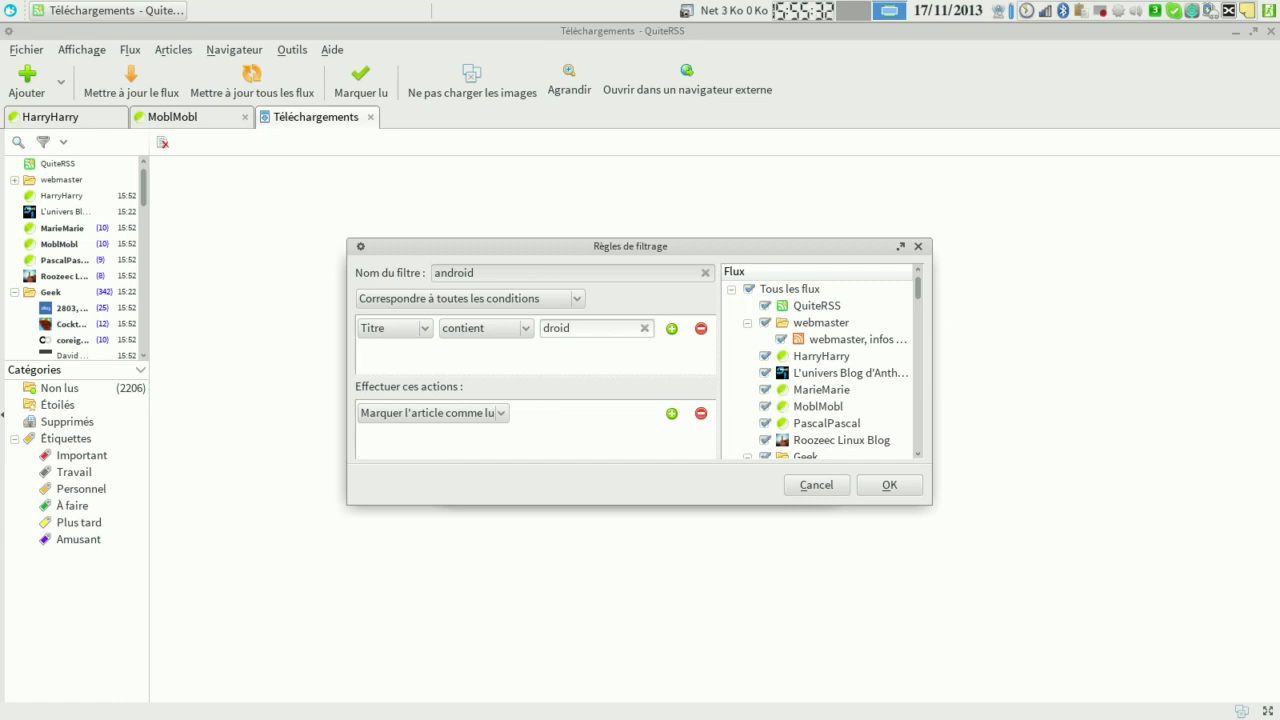
pyautogui.click(889, 485)
pyautogui.click(788, 443)
pyautogui.click(798, 481)
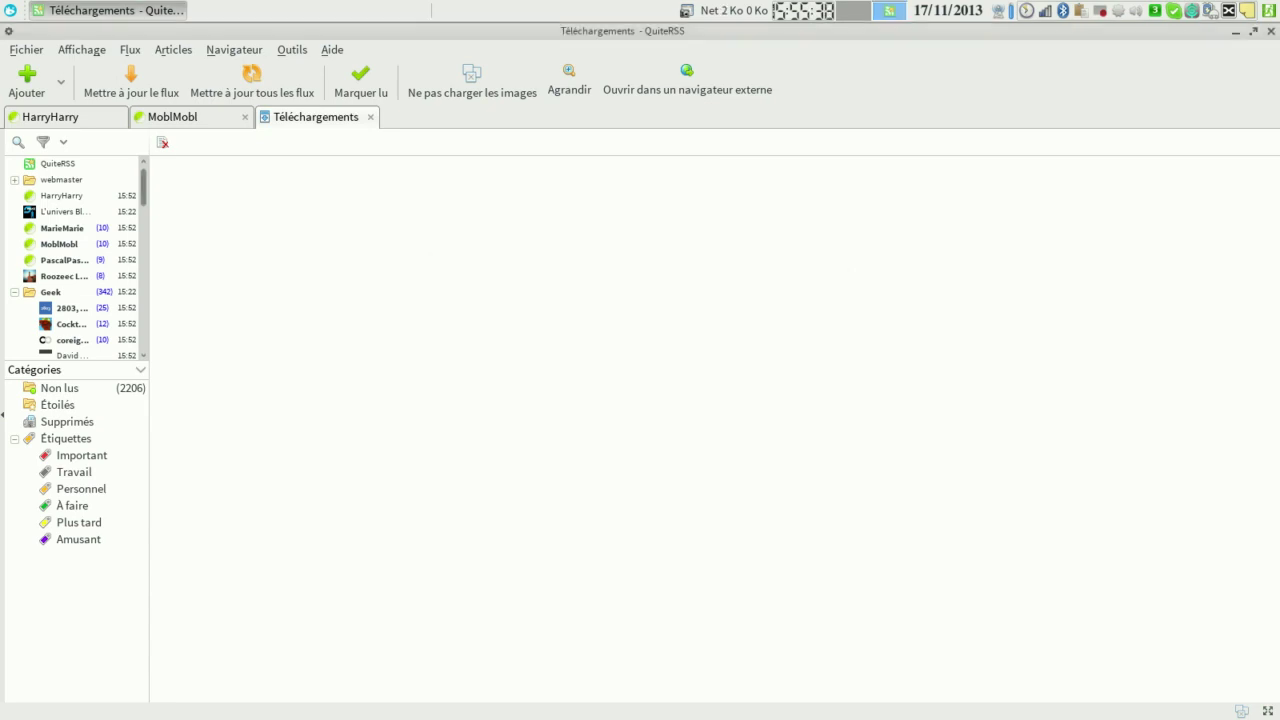
# Display the articles of the Android feed folder.
pyautogui.scroll(-15, 75, 260)
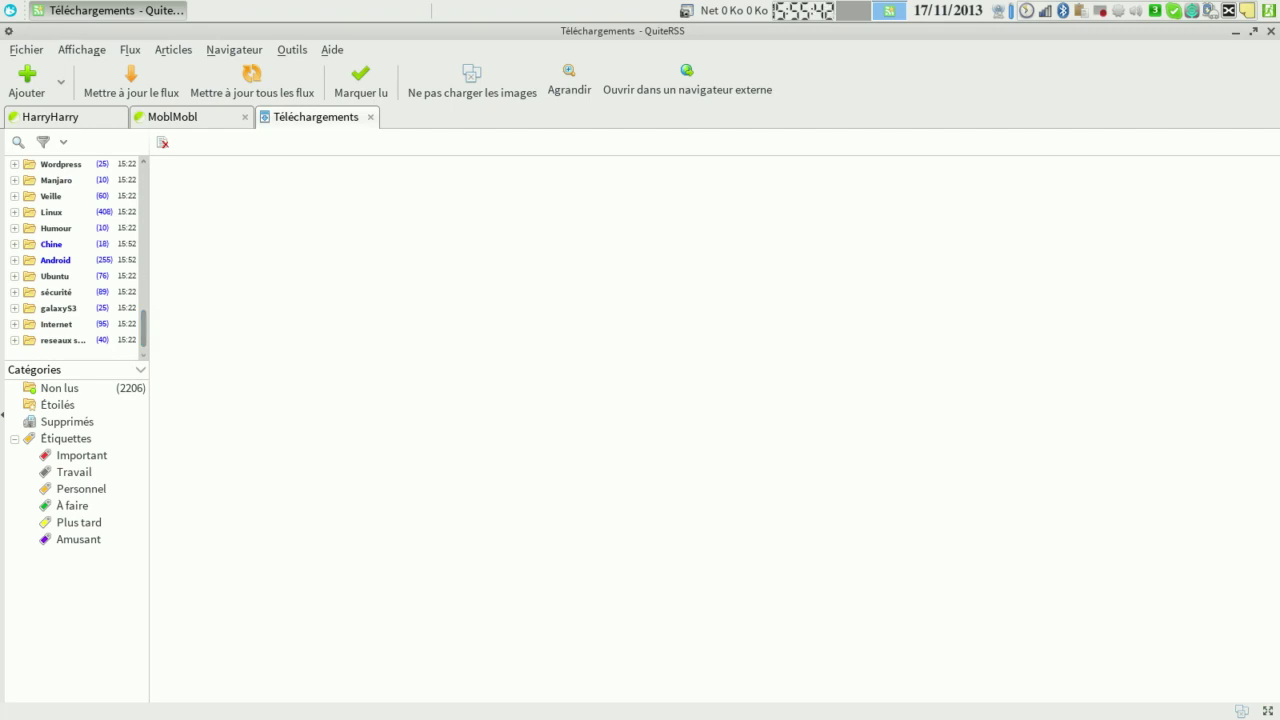
pyautogui.click(56, 260)
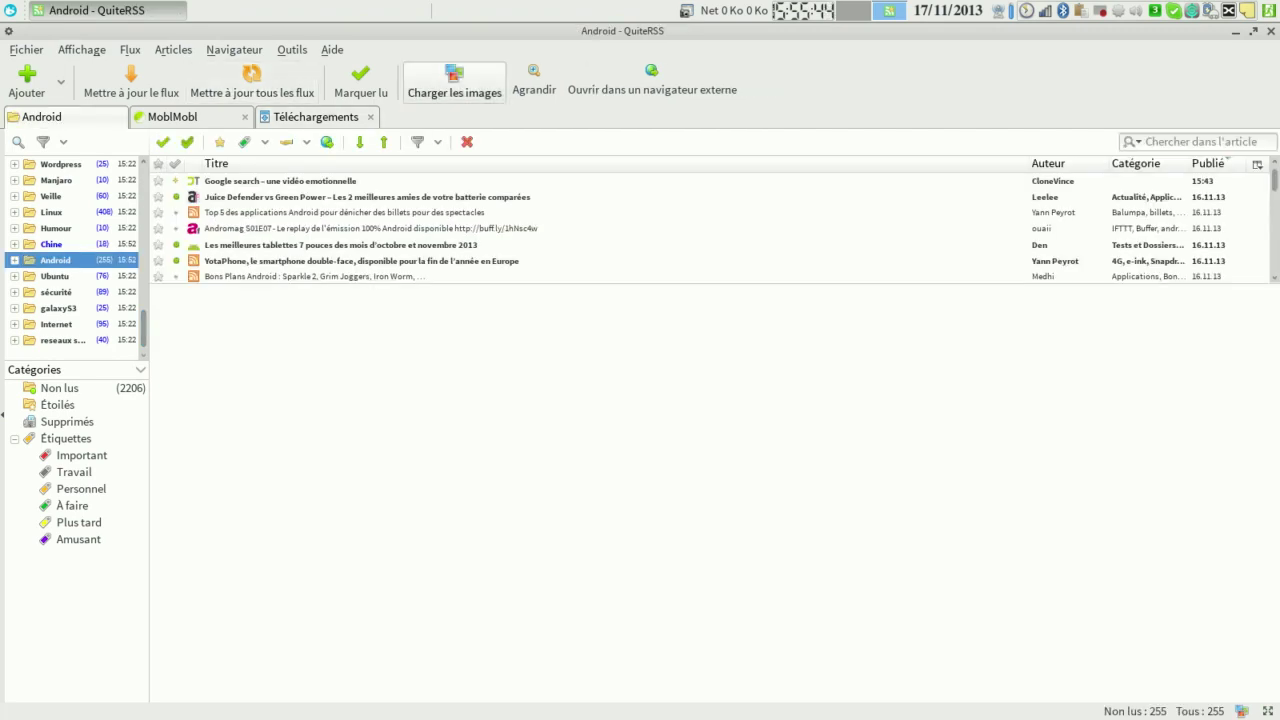
# Examine the application's À propos information, including its version, authors, history and licence.
pyautogui.click(332, 50)
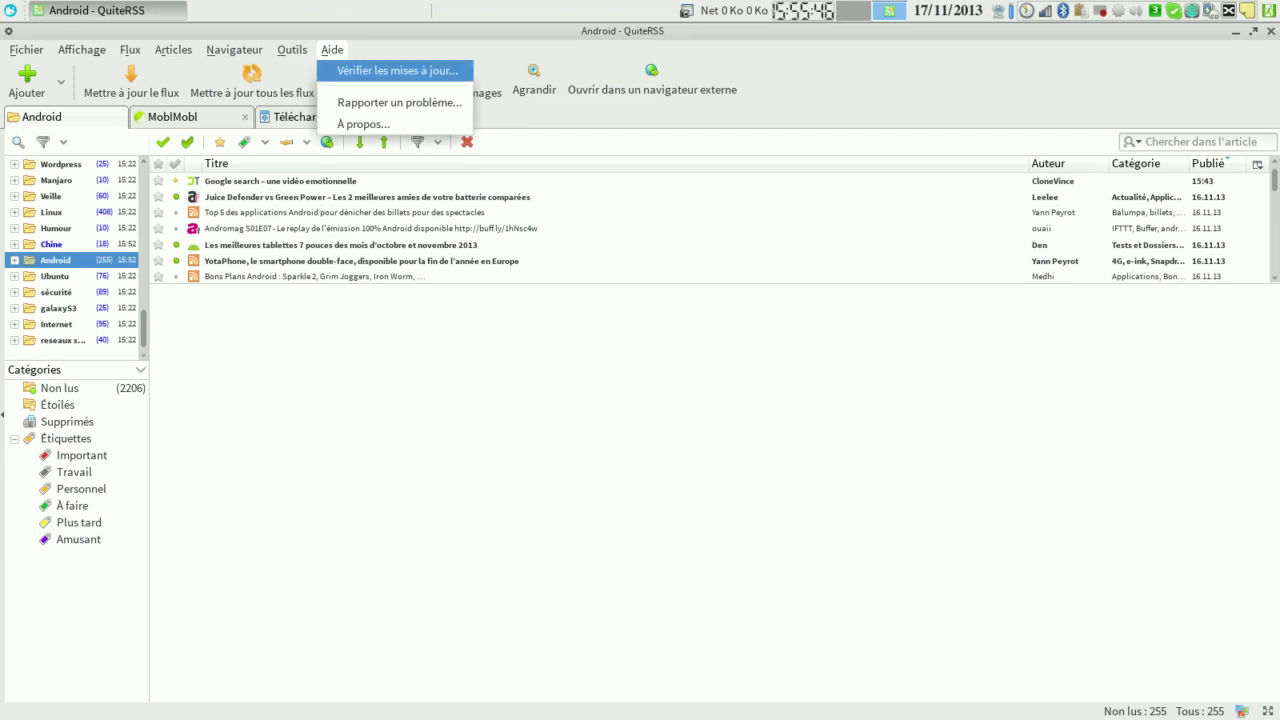
pyautogui.press('Down')
pyautogui.press('Down')
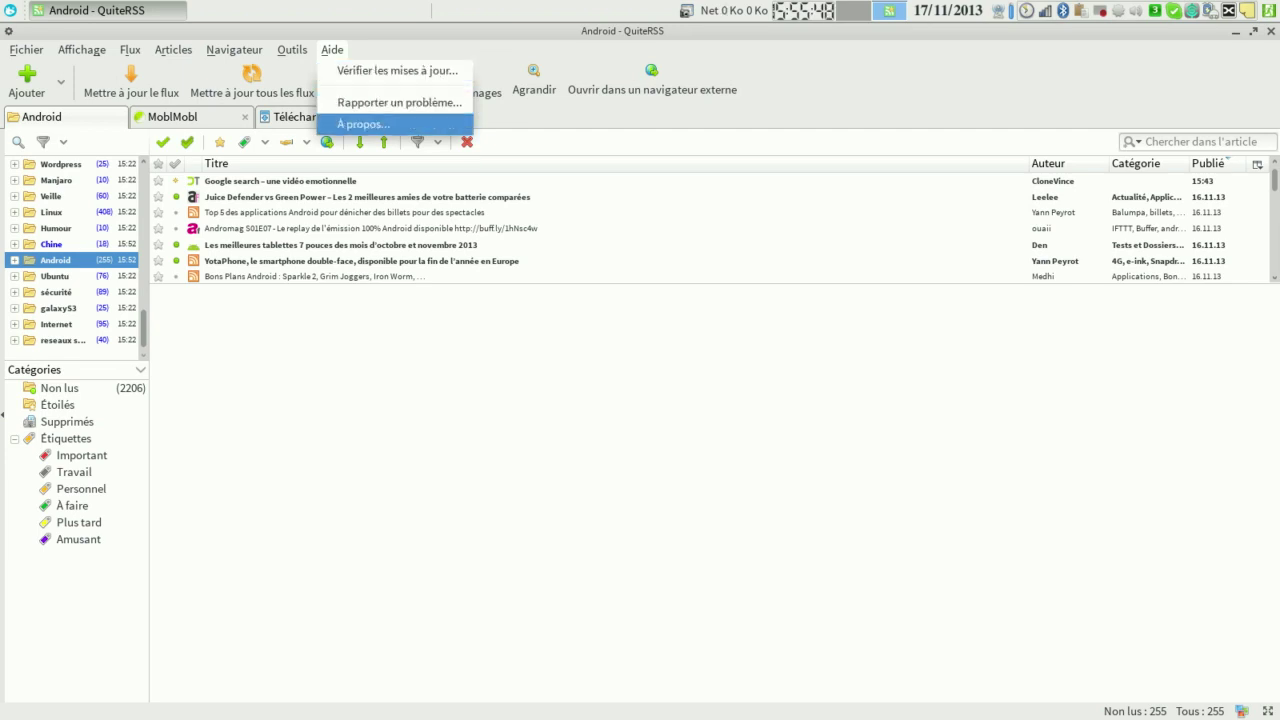
pyautogui.press('Return')
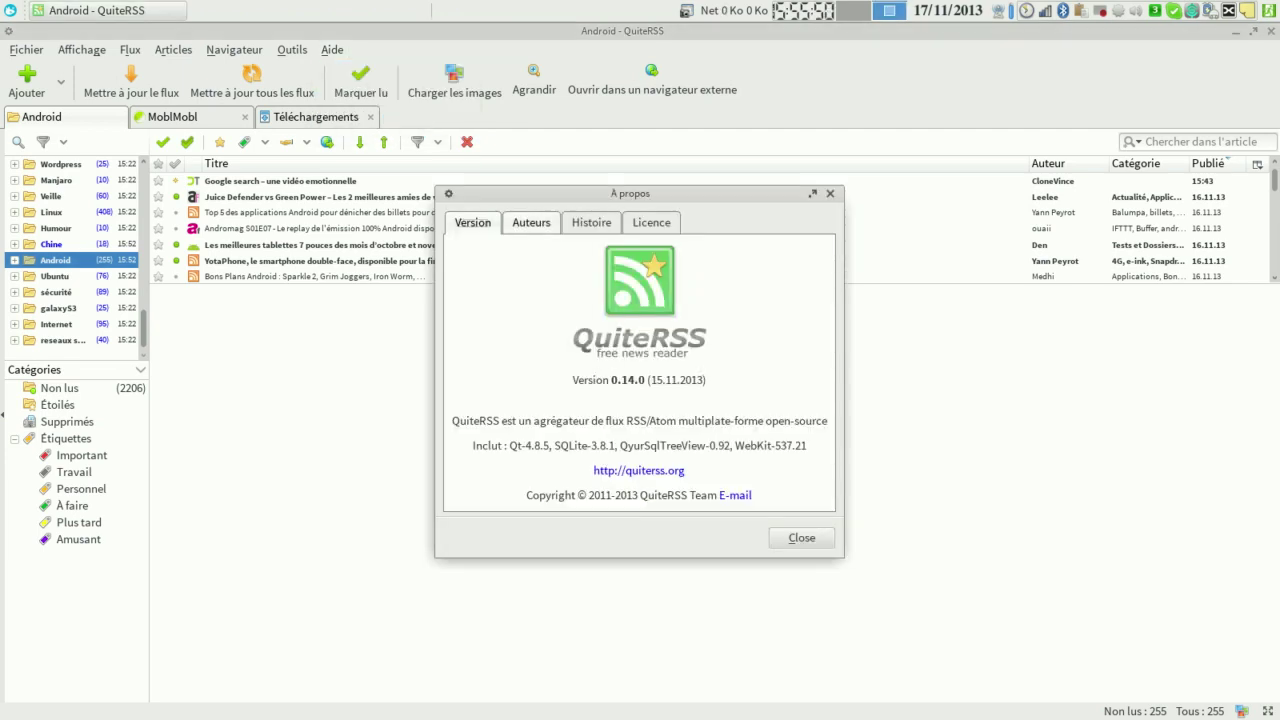
pyautogui.click(531, 223)
pyautogui.click(591, 223)
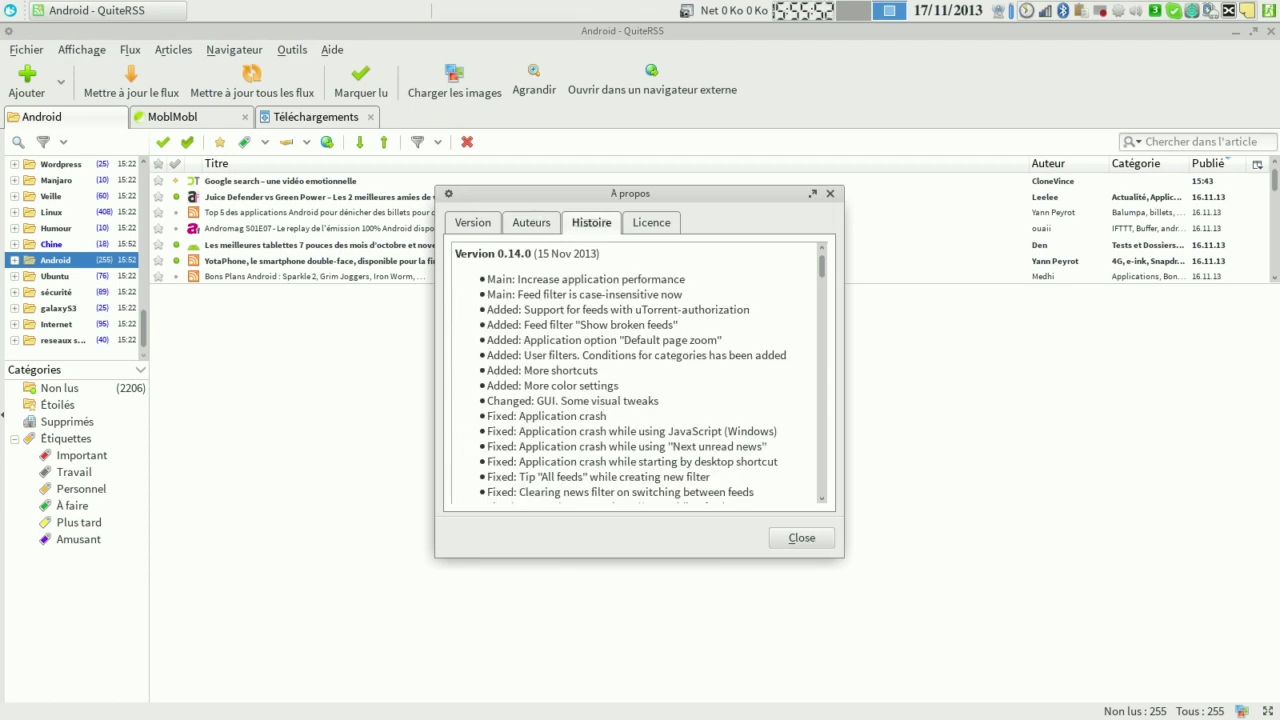
pyautogui.hotkey('ctrl', 'Tab')
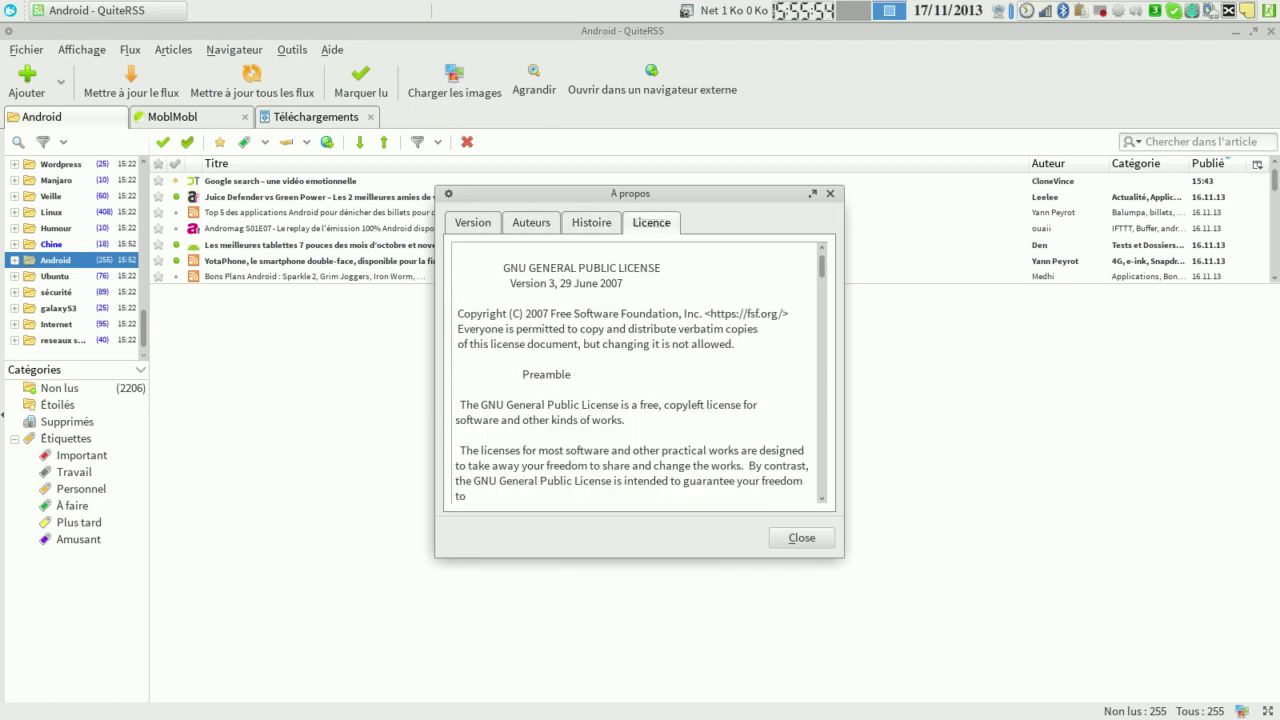
pyautogui.hotkey('ctrl', 'shift', 'Tab')
pyautogui.hotkey('ctrl', 'shift', 'Tab')
pyautogui.hotkey('ctrl', 'shift', 'Tab')
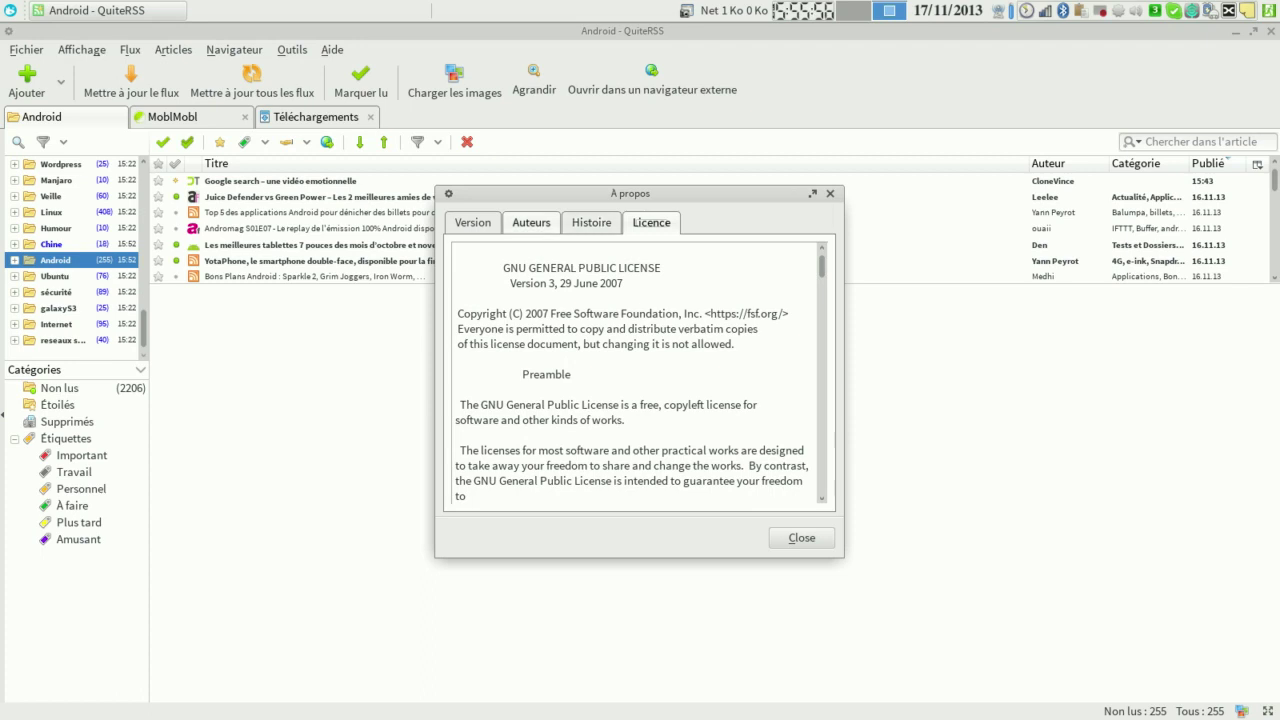